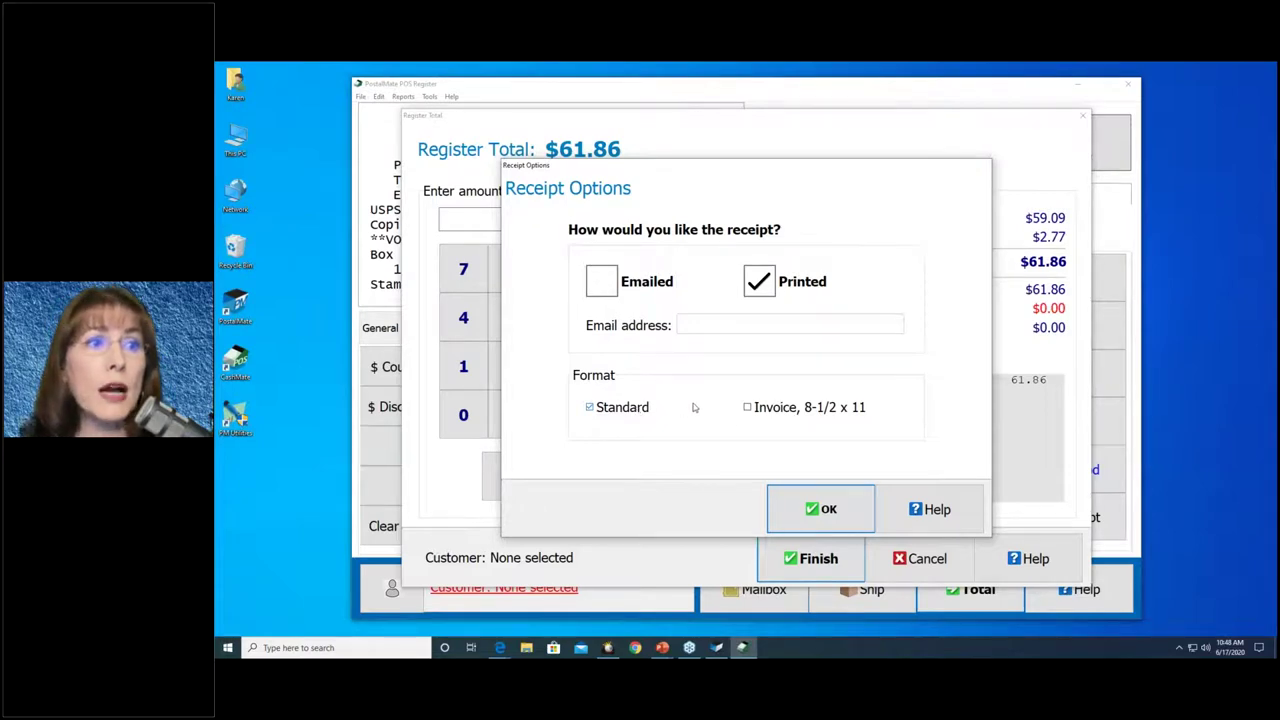
# Issue the sale's receipt as Printed in Standard format, and put away the virtual receipt and the invoice PDF
pyautogui.click(784, 497)
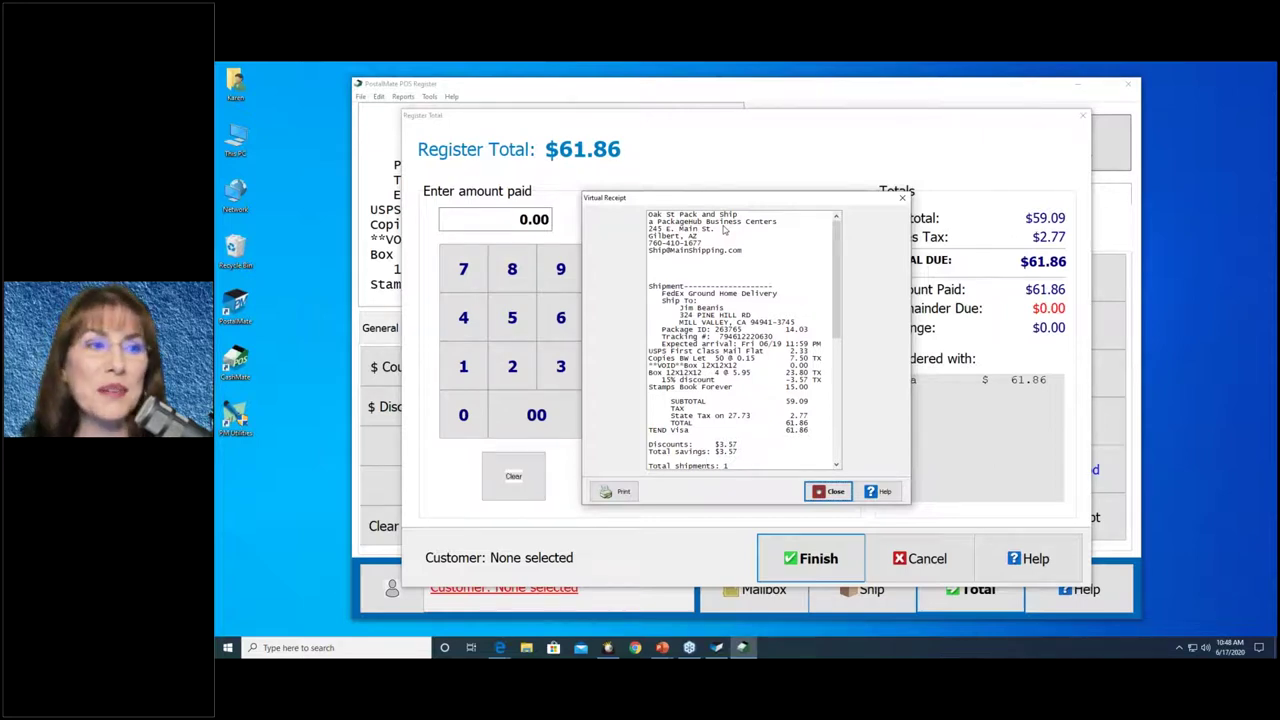
pyautogui.click(812, 492)
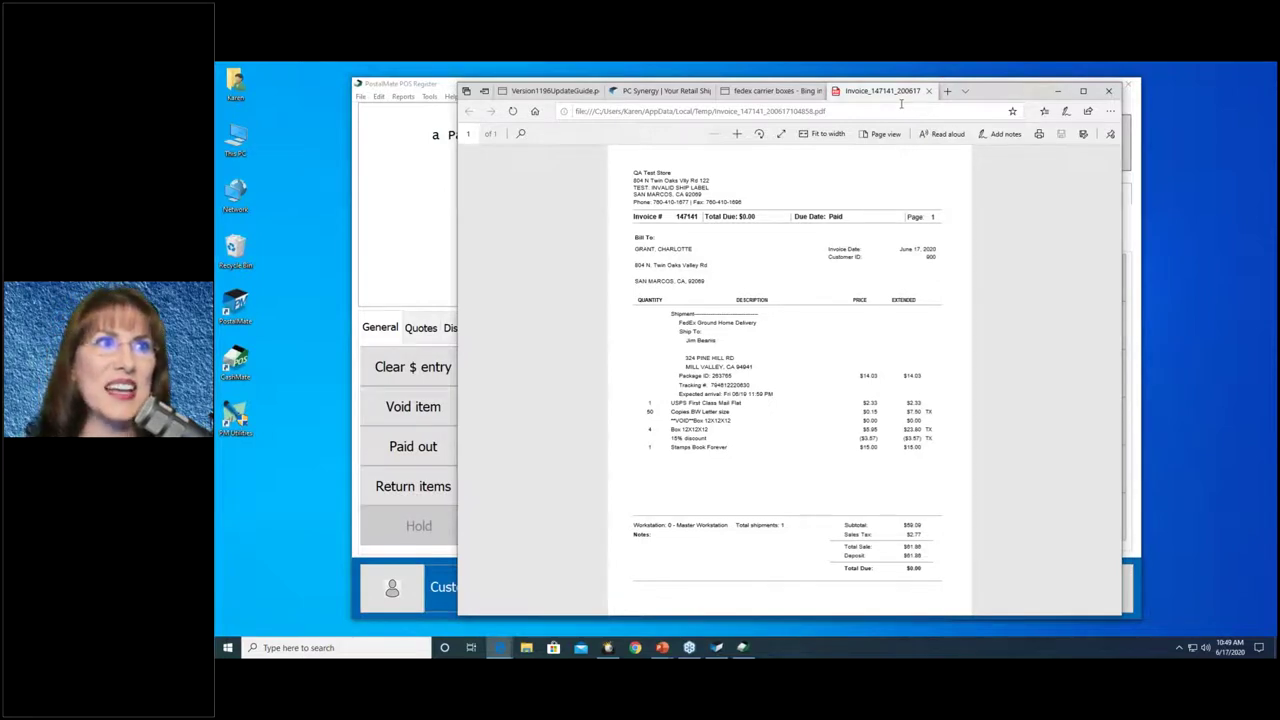
pyautogui.click(1058, 91)
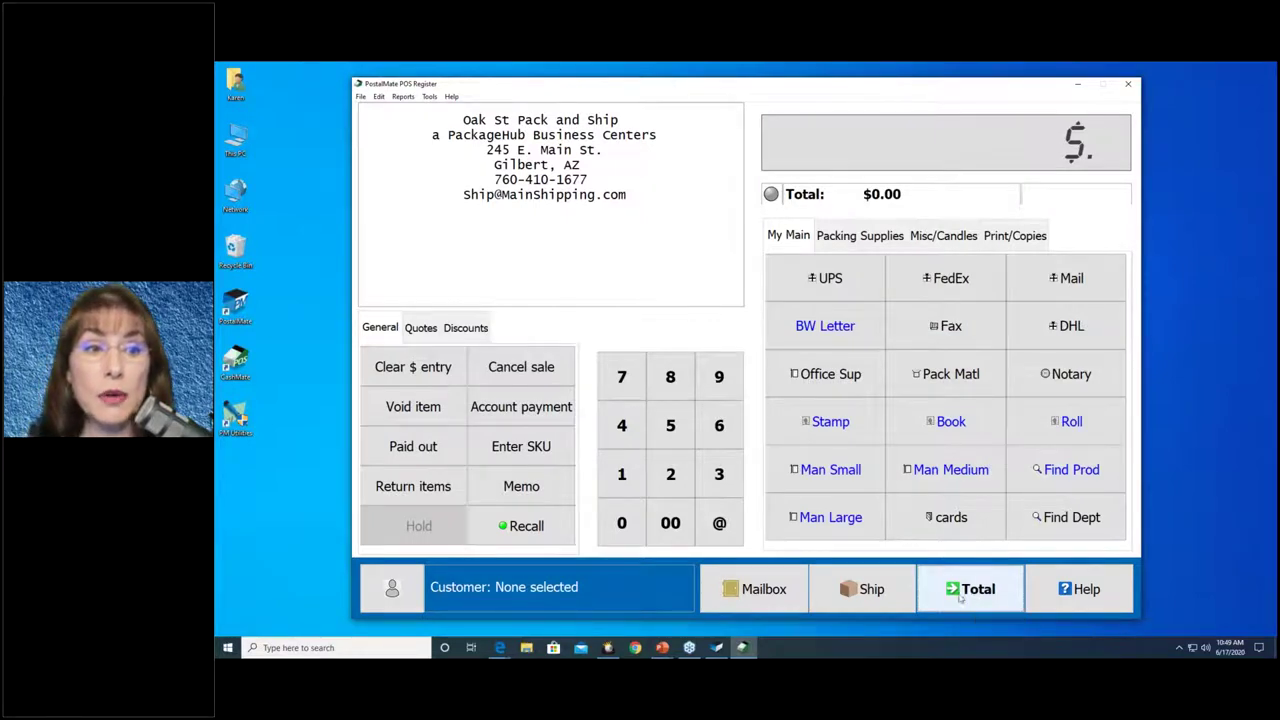
# Switch back and forth between the POS register and the shipping system, finishing on the shipping home screen
pyautogui.click(842, 575)
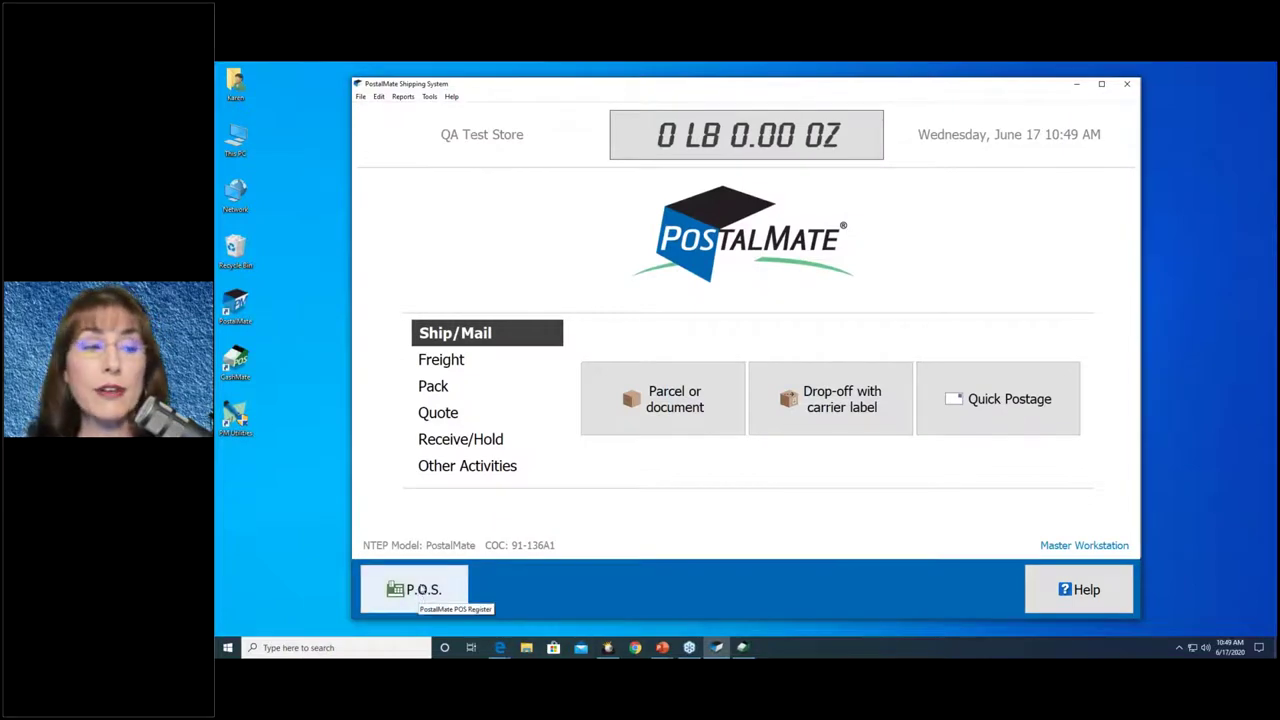
pyautogui.click(455, 589)
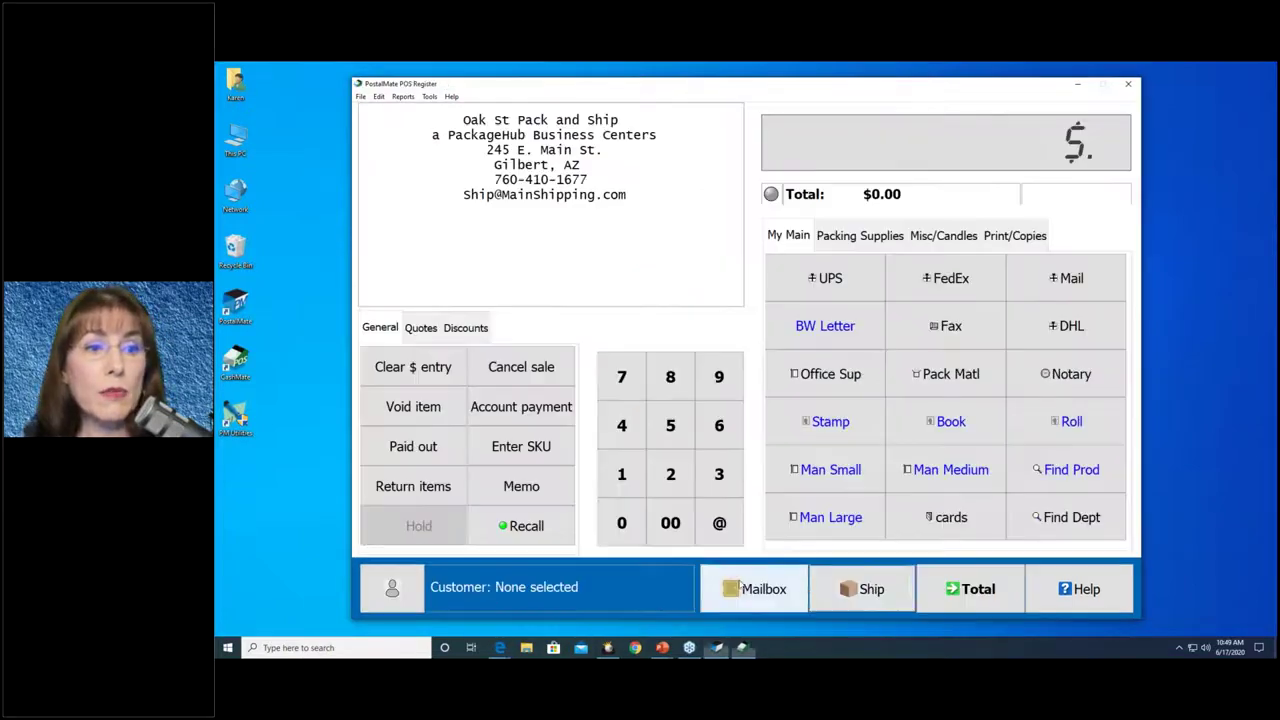
pyautogui.click(842, 585)
pyautogui.click(447, 598)
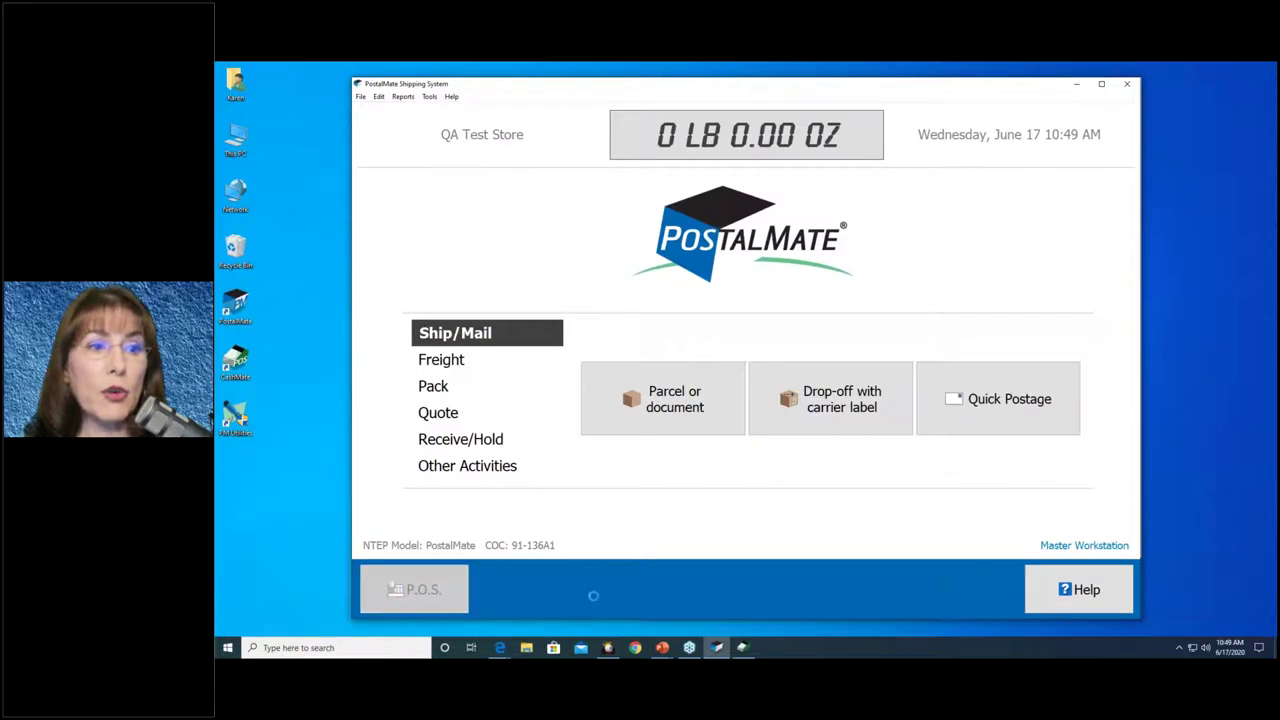
pyautogui.click(842, 589)
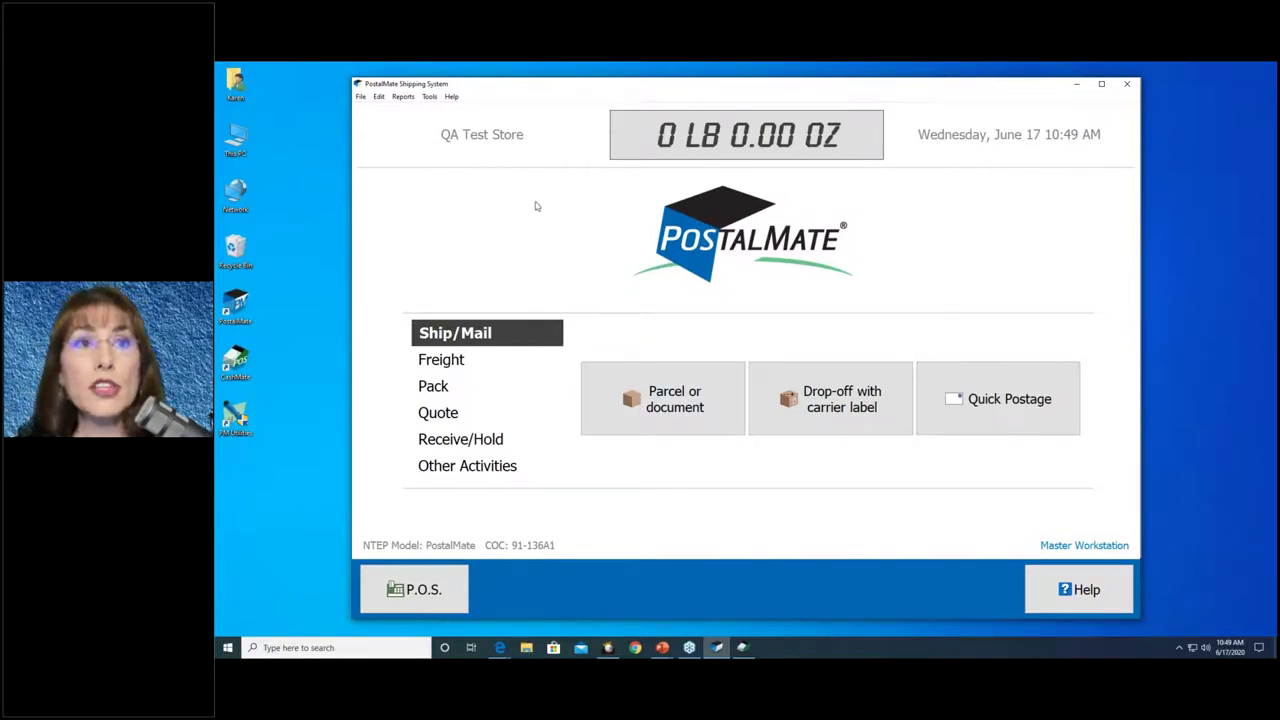
# Open the Branding / Store Group page of PostalMate Settings and reposition the settings window
pyautogui.click(429, 96)
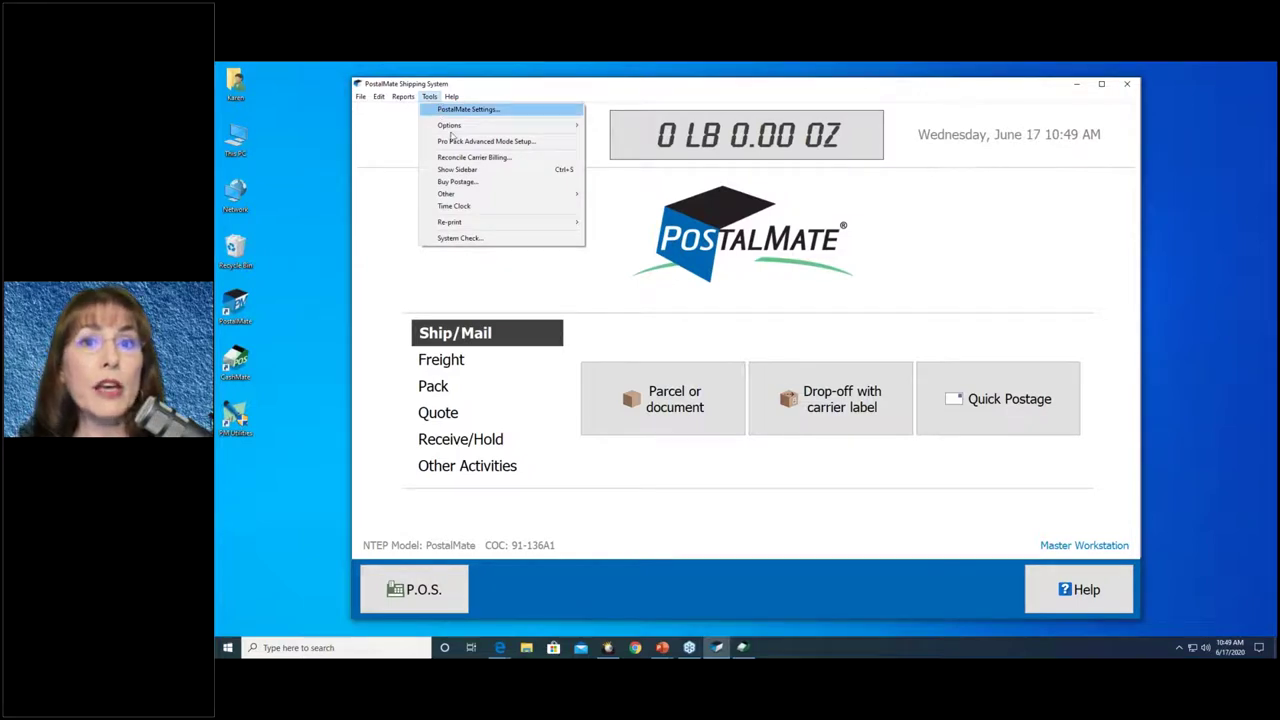
pyautogui.click(455, 110)
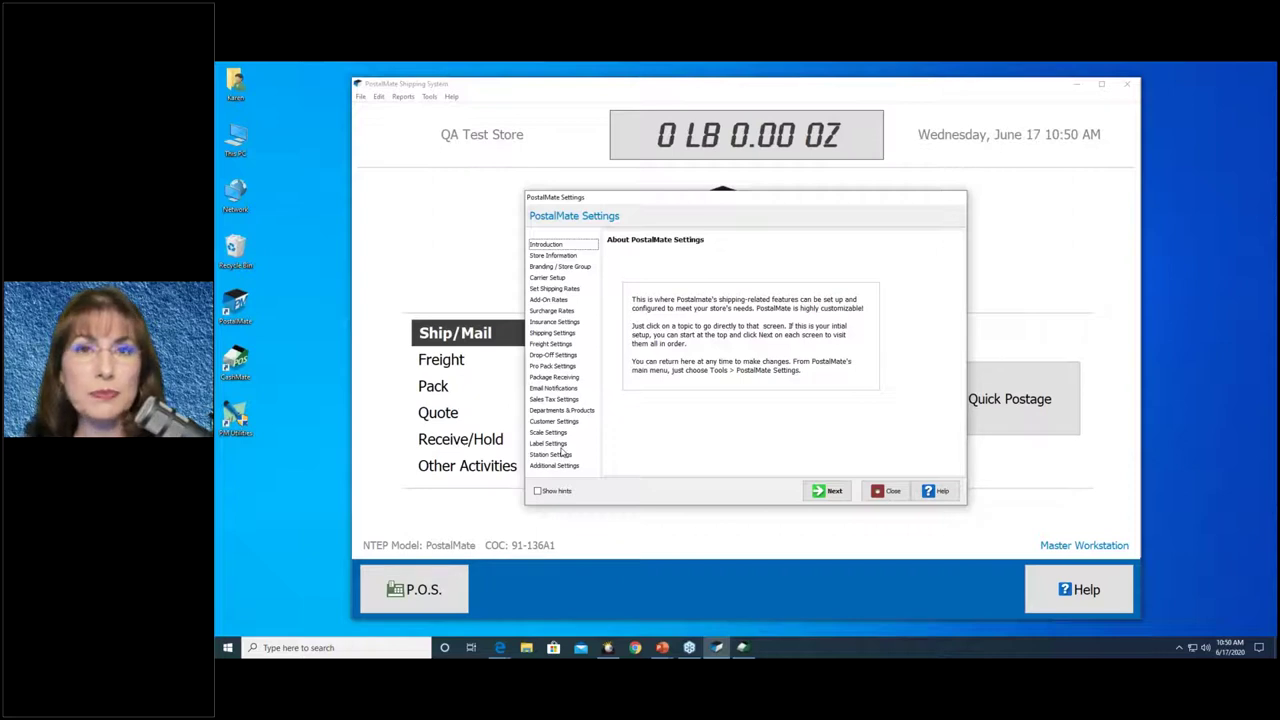
pyautogui.click(552, 257)
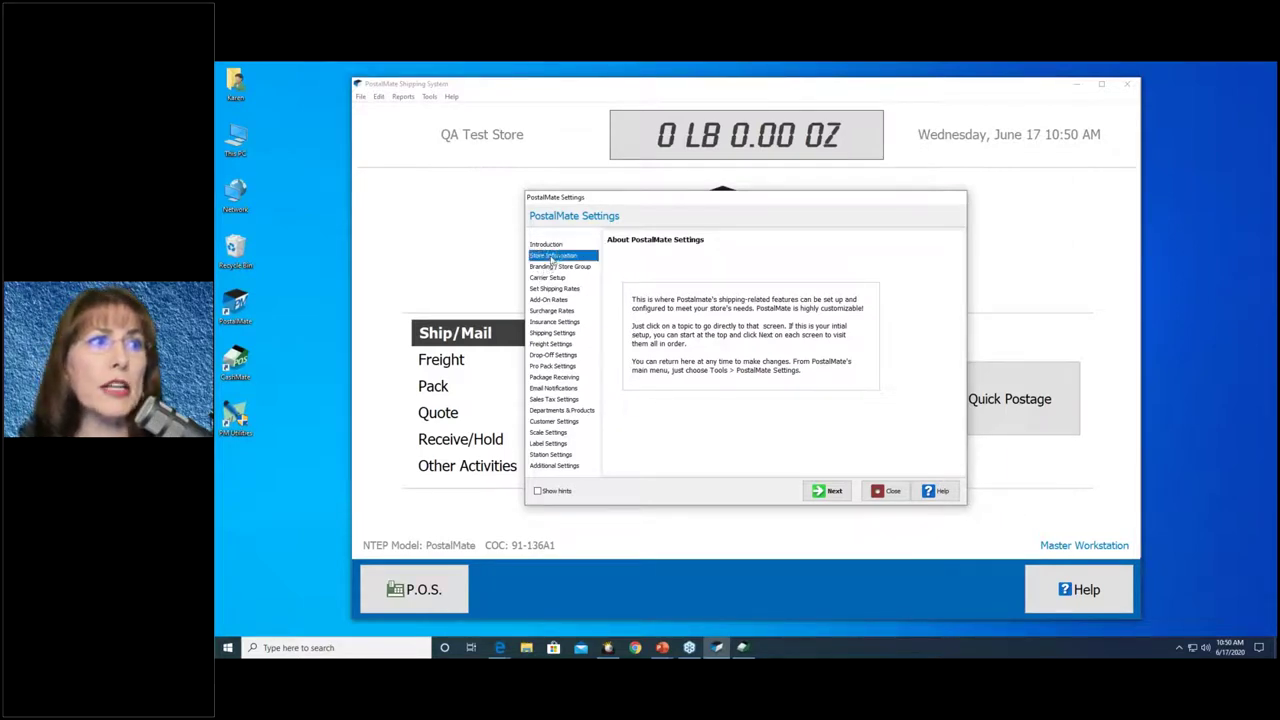
pyautogui.click(567, 268)
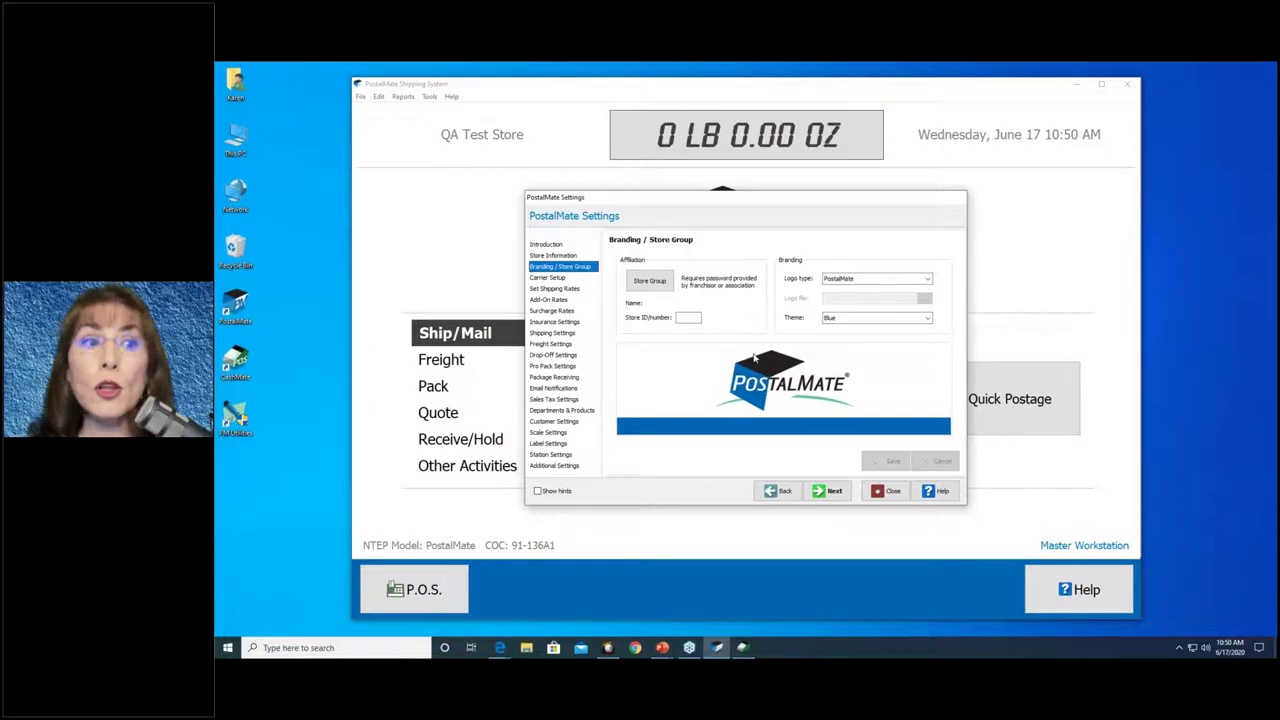
pyautogui.moveTo(754, 220); pyautogui.dragTo(790, 193)
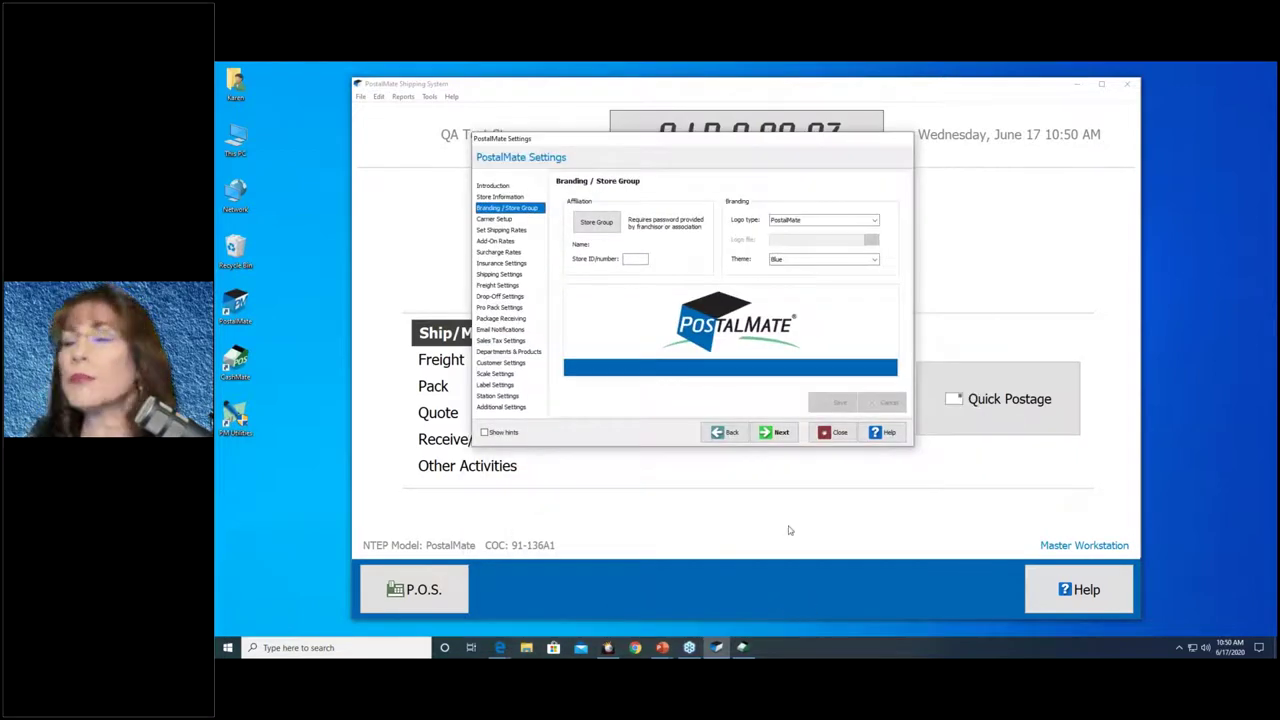
pyautogui.moveTo(771, 148); pyautogui.dragTo(855, 238)
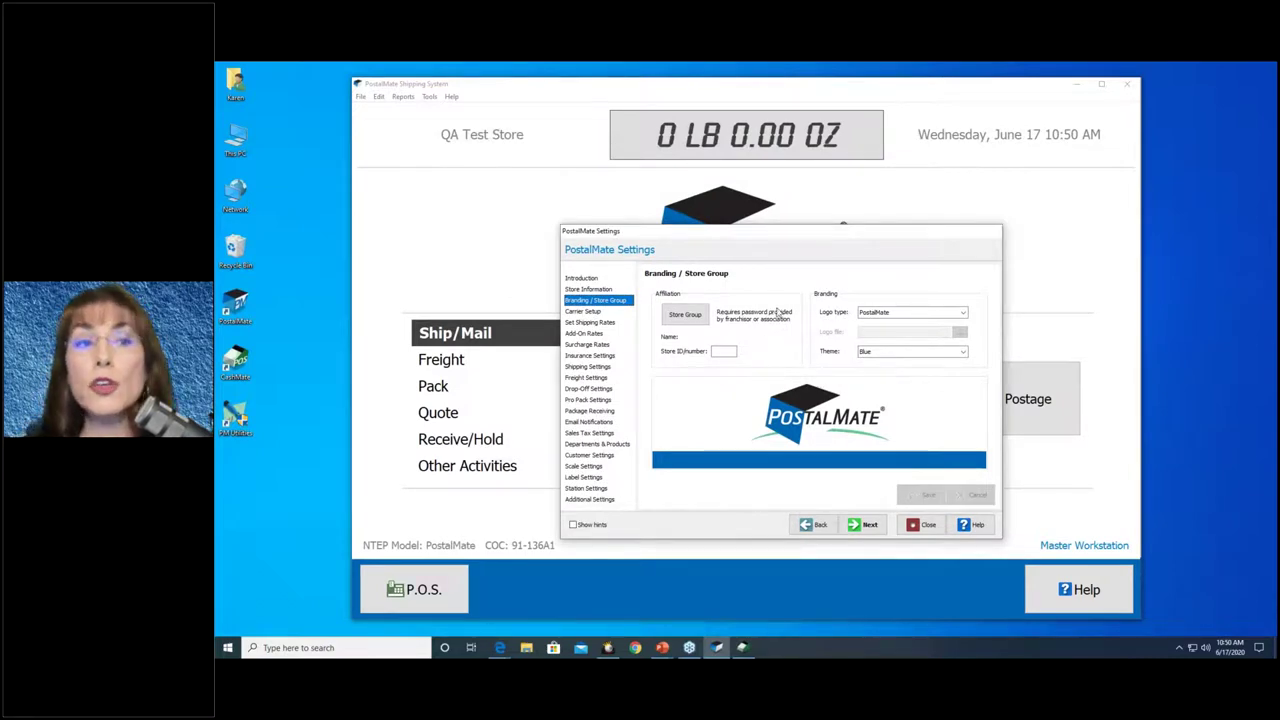
# Set the branding theme to Sky Blue, save it and close the settings
pyautogui.click(963, 352)
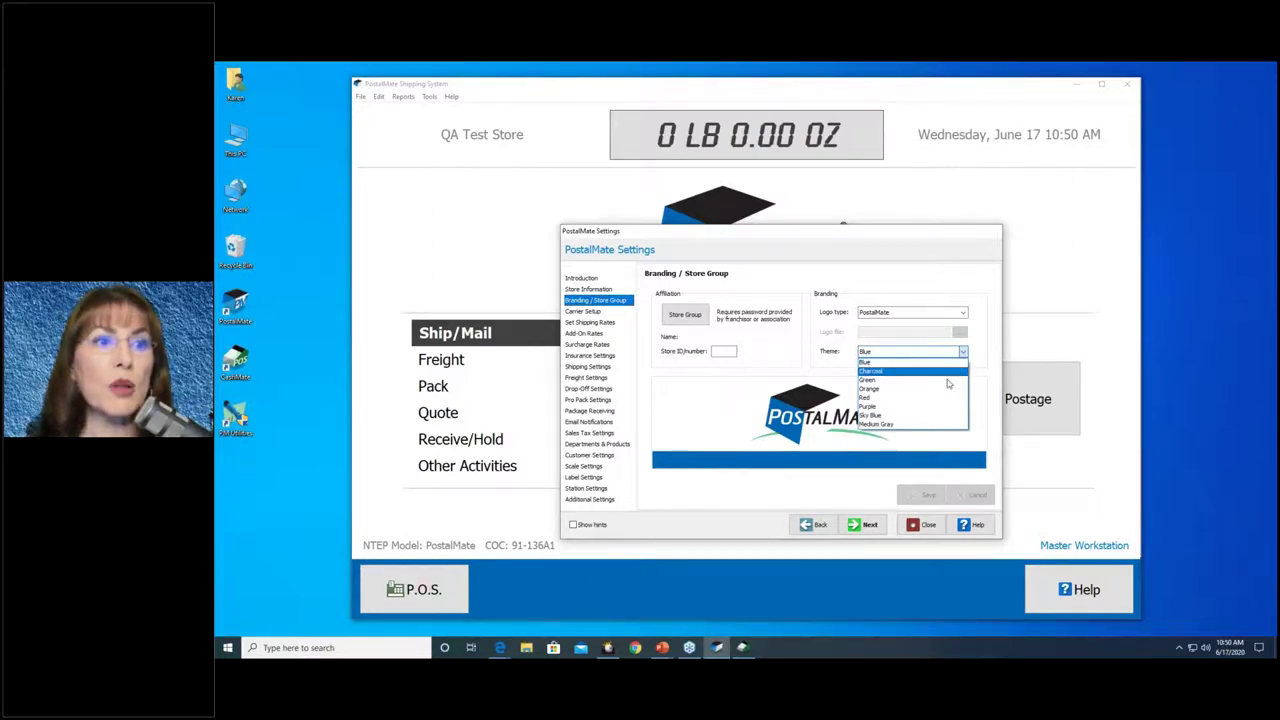
pyautogui.click(878, 415)
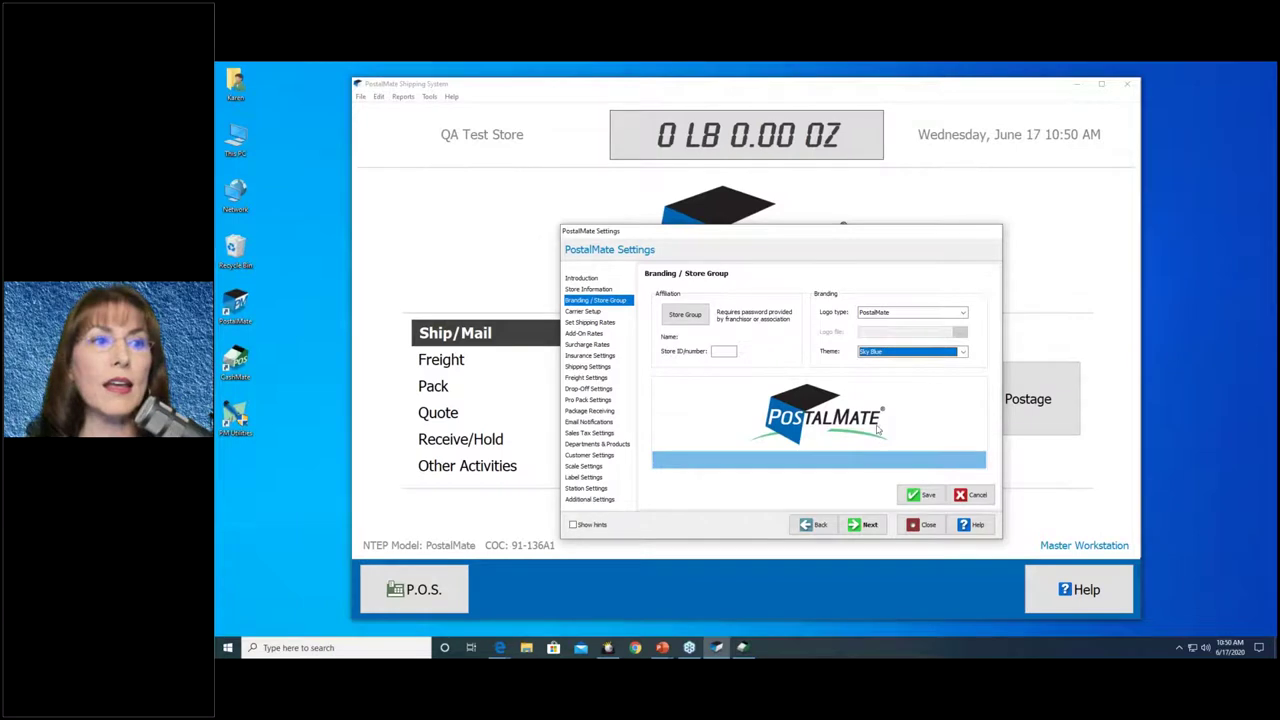
pyautogui.click(925, 494)
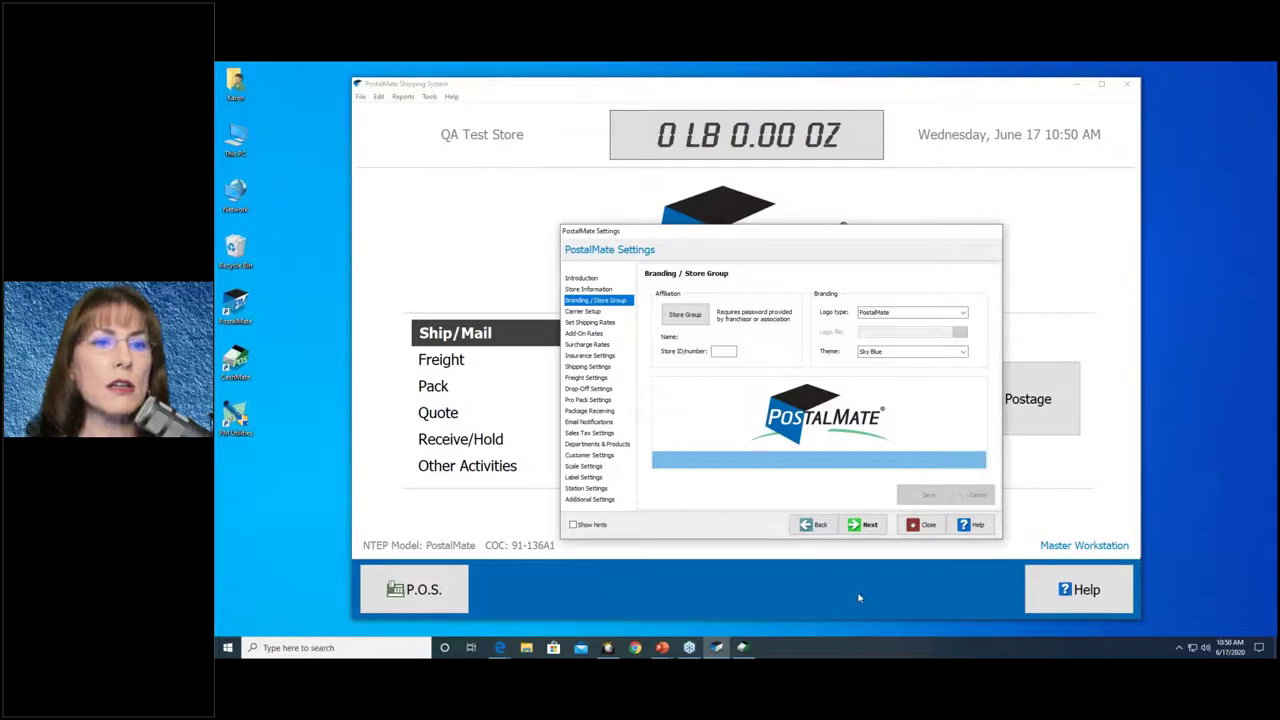
pyautogui.click(929, 527)
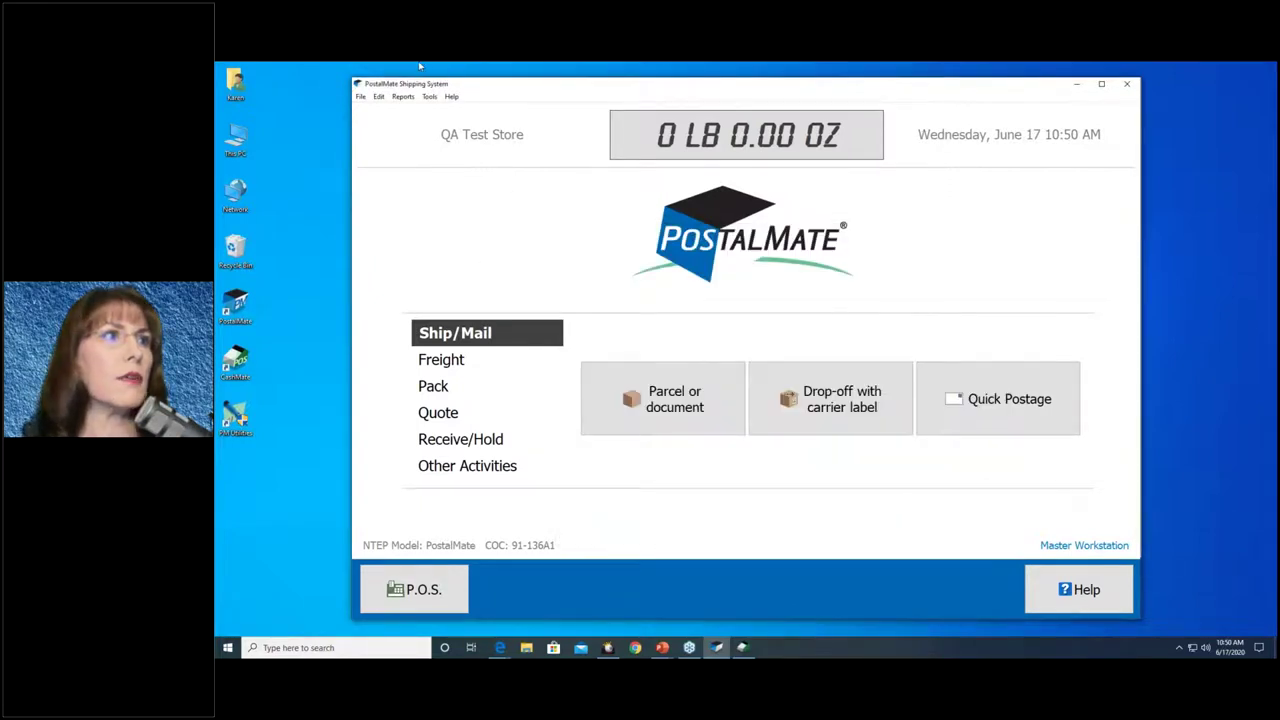
# Reopen PostalMate Settings, view the Carrier Setup page and open the Set Shipping Rates page
pyautogui.click(430, 97)
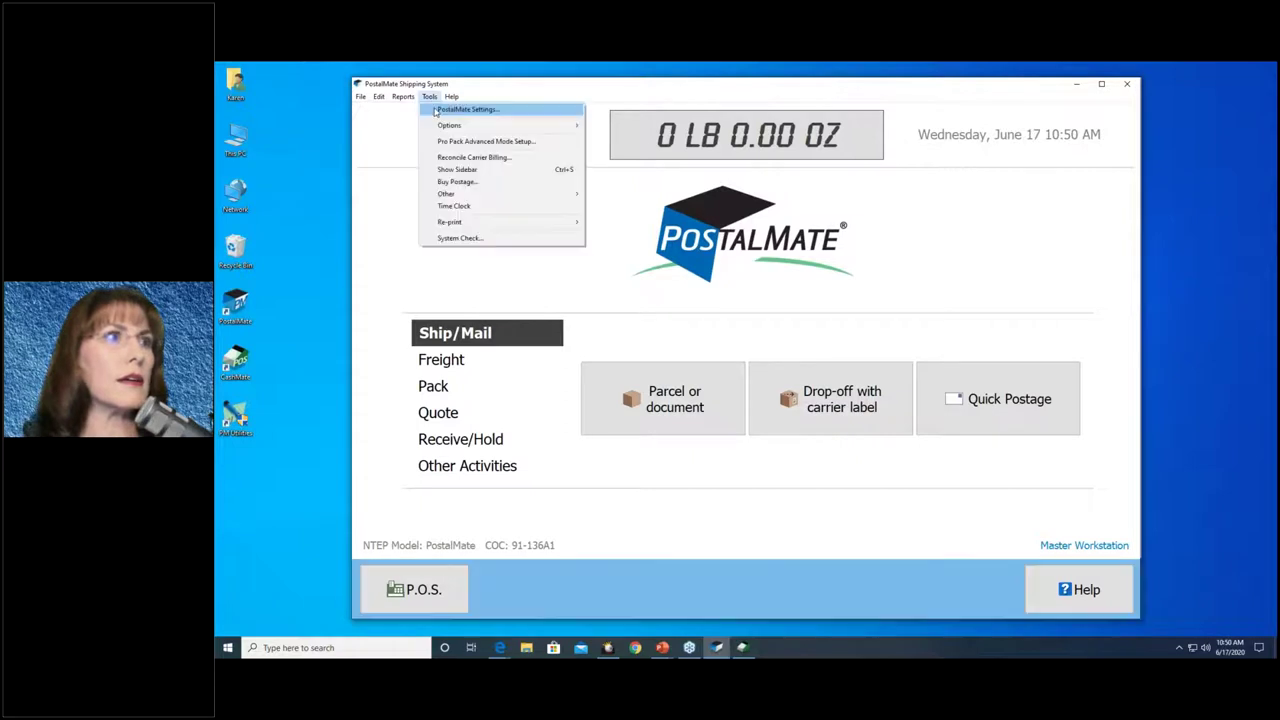
pyautogui.click(440, 109)
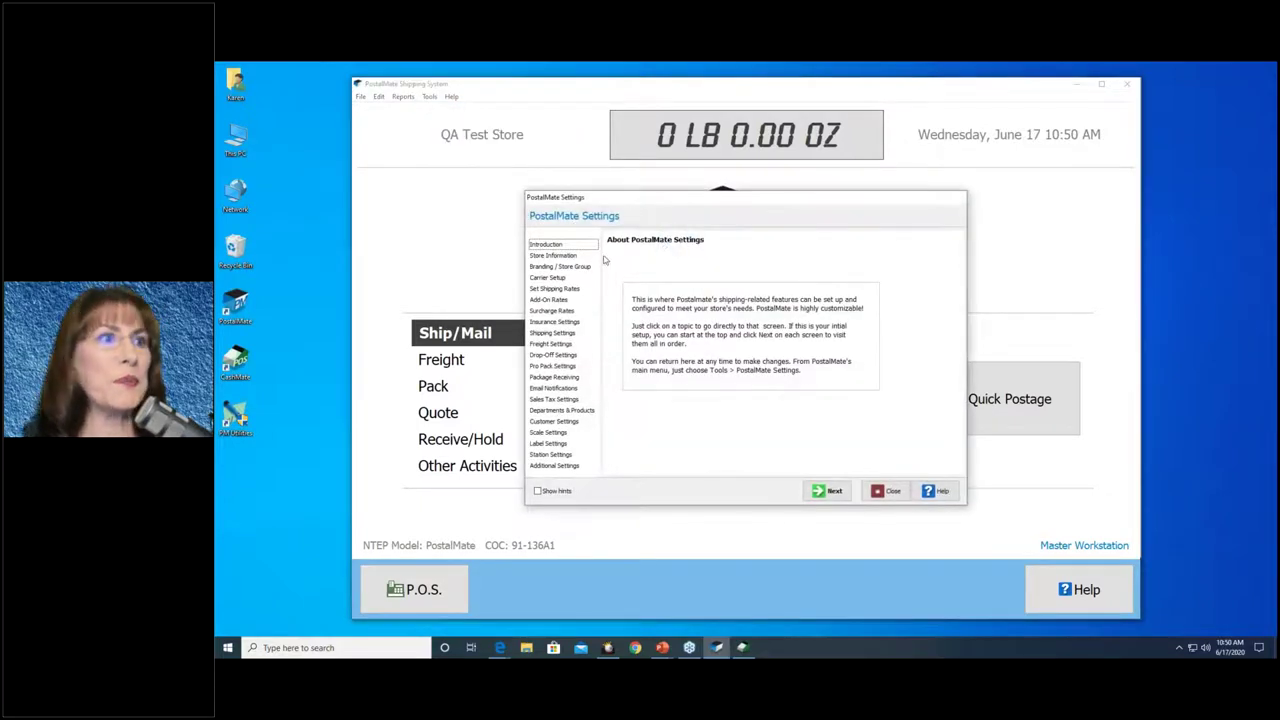
pyautogui.click(550, 278)
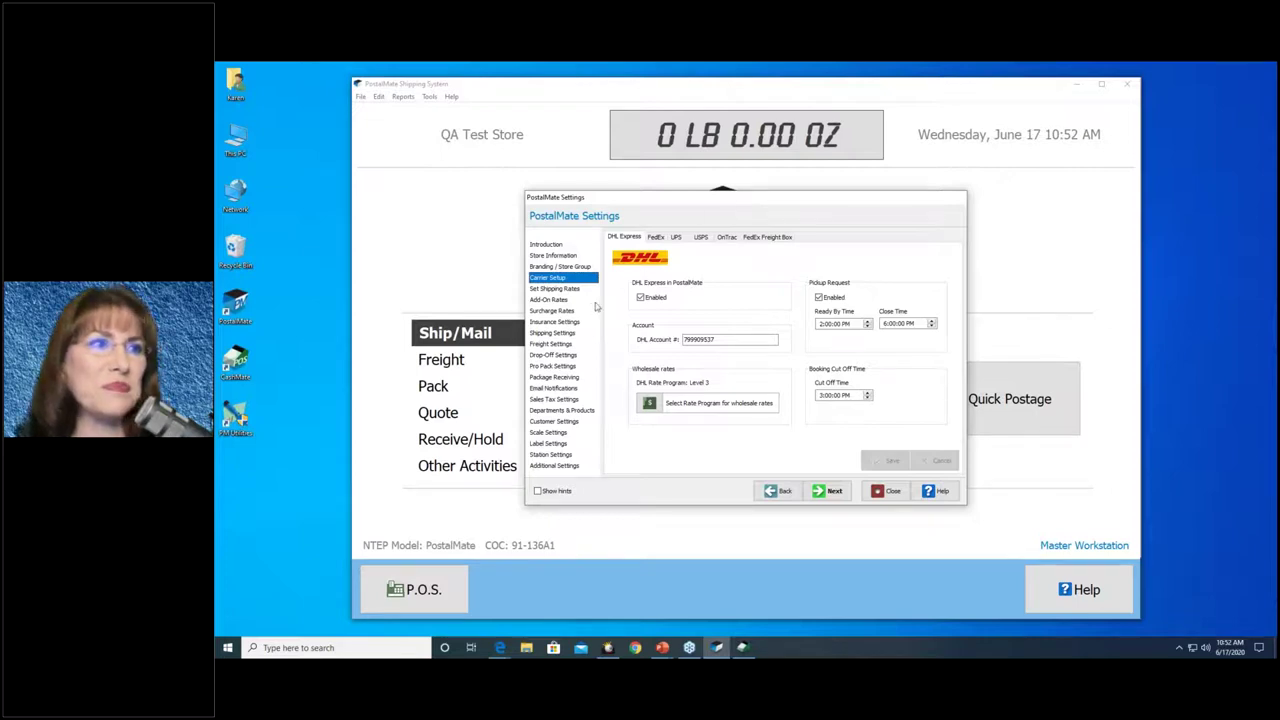
pyautogui.click(563, 290)
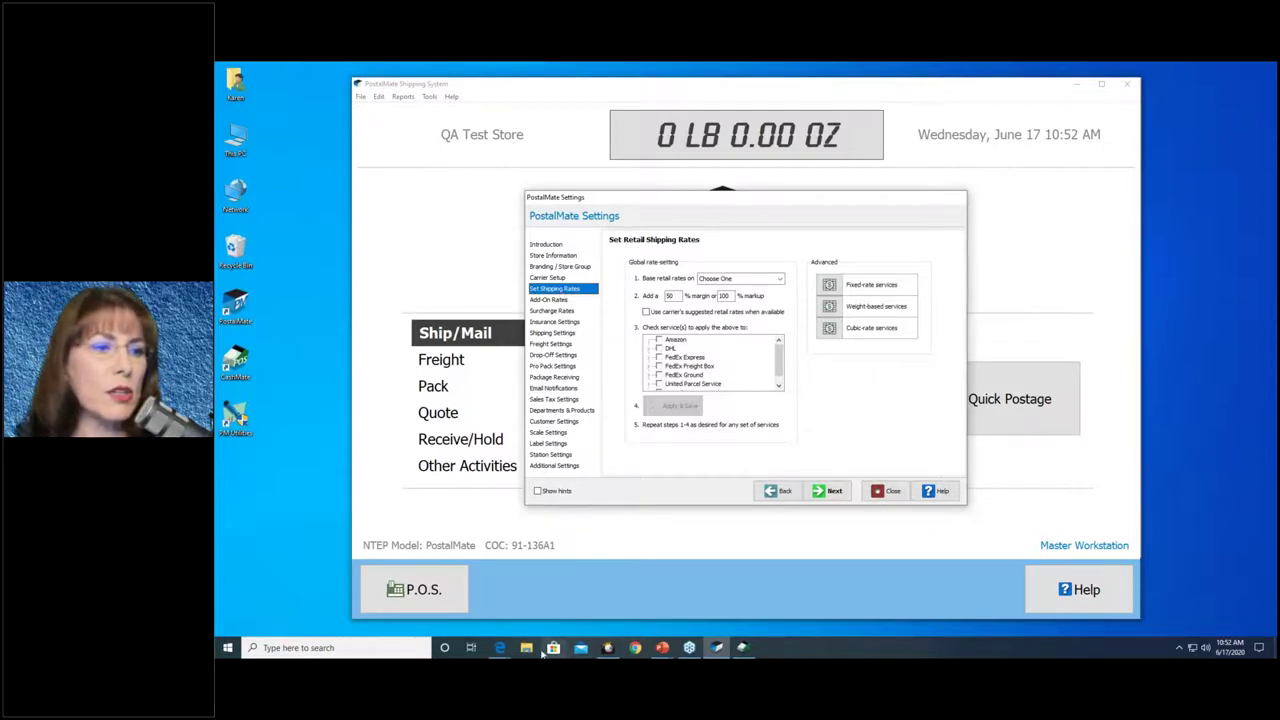
# Switch to the Edge browser and open the PostalMate Help Center on the PC Synergy website
pyautogui.click(499, 647)
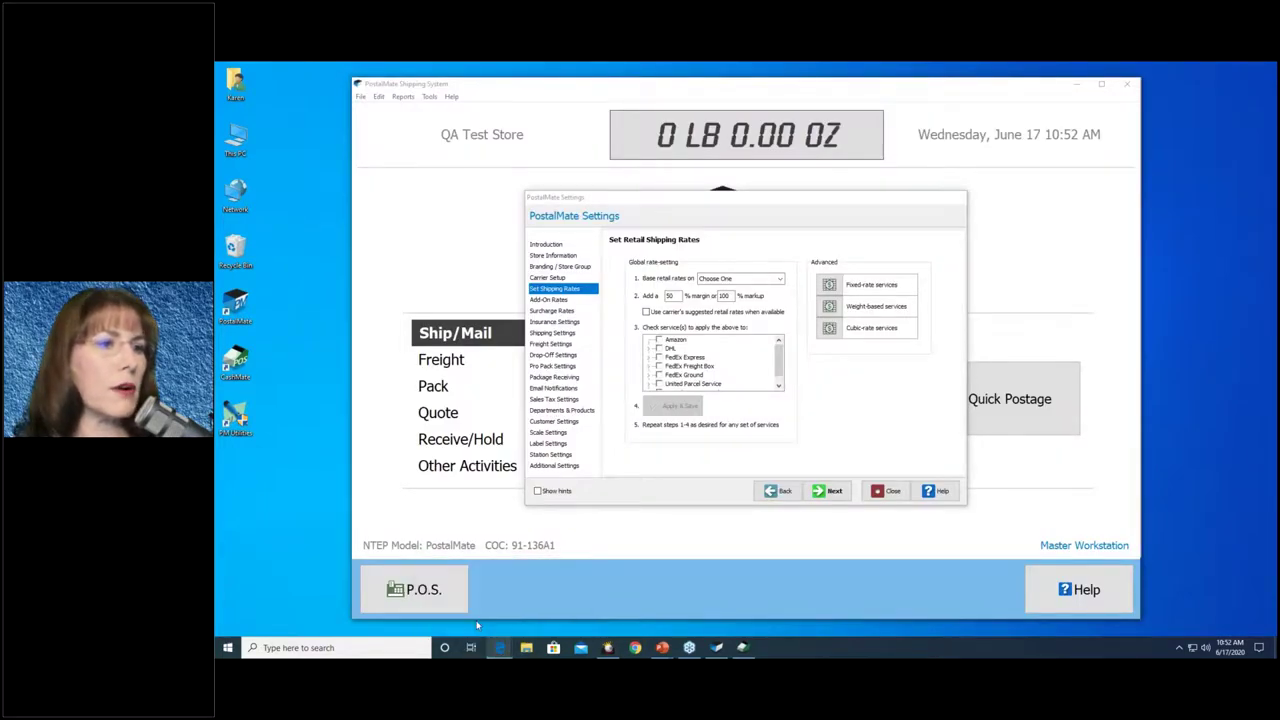
pyautogui.click(499, 647)
pyautogui.click(655, 90)
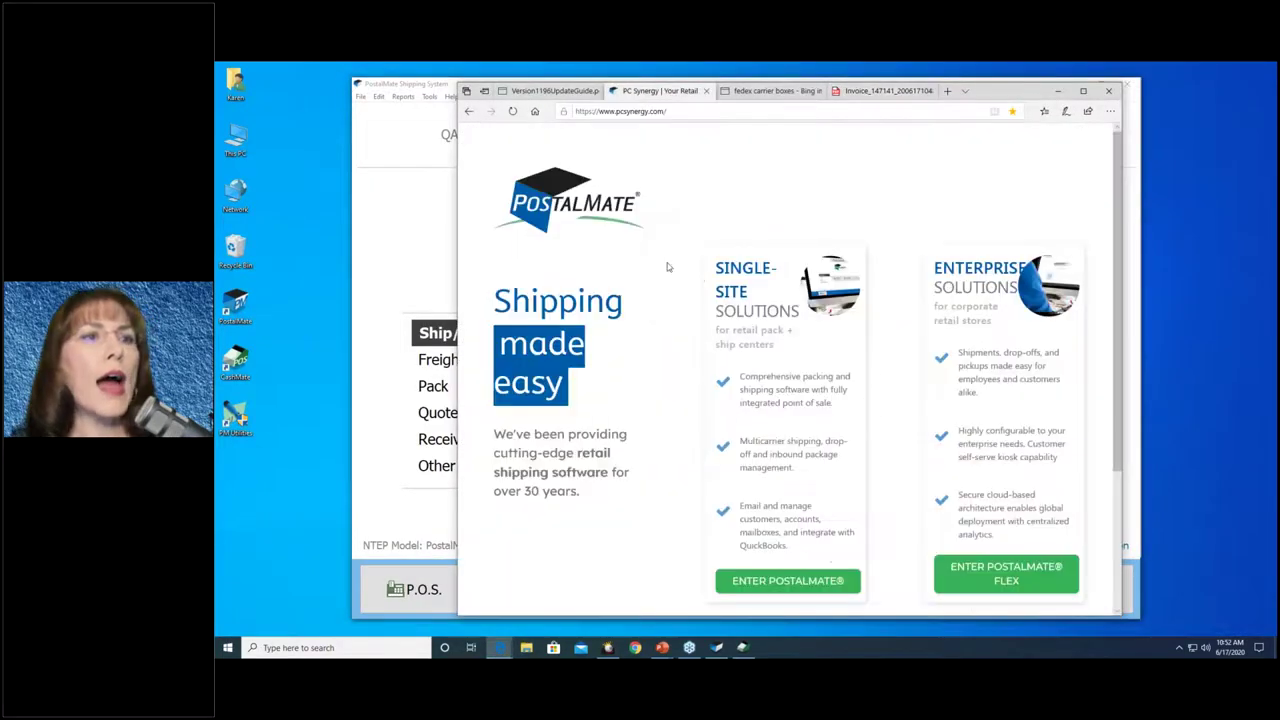
pyautogui.click(725, 589)
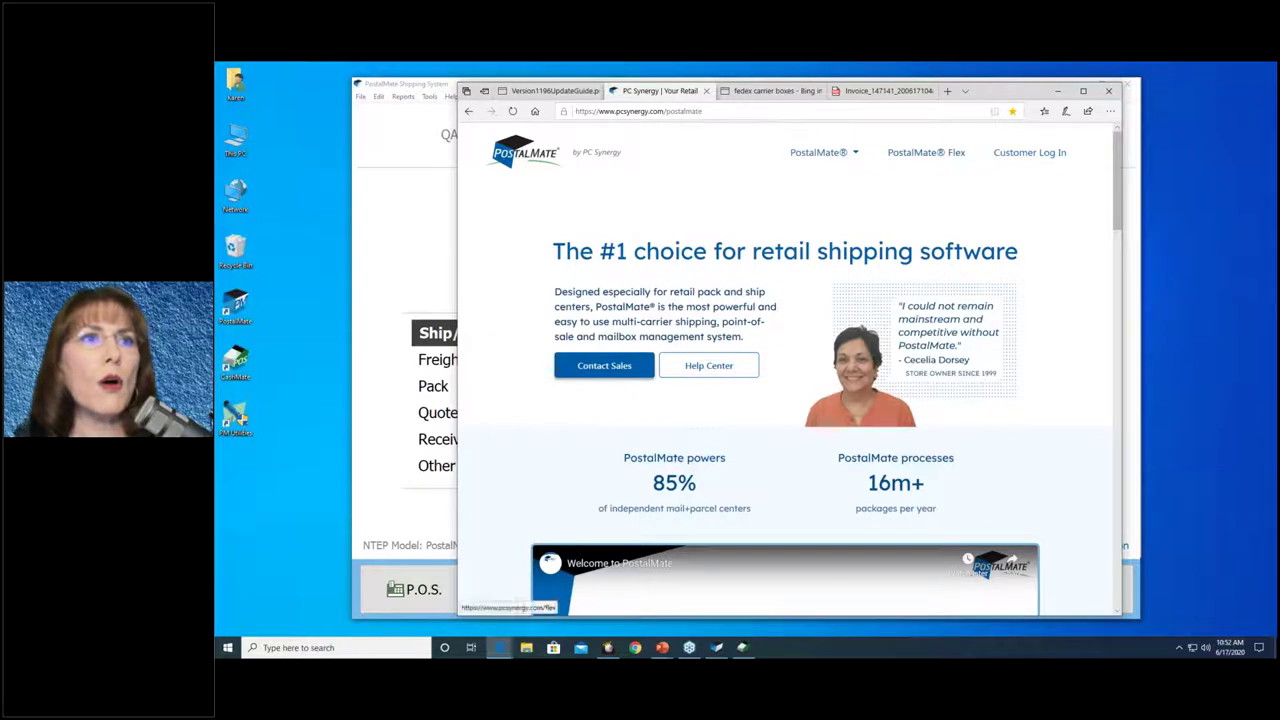
pyautogui.click(857, 155)
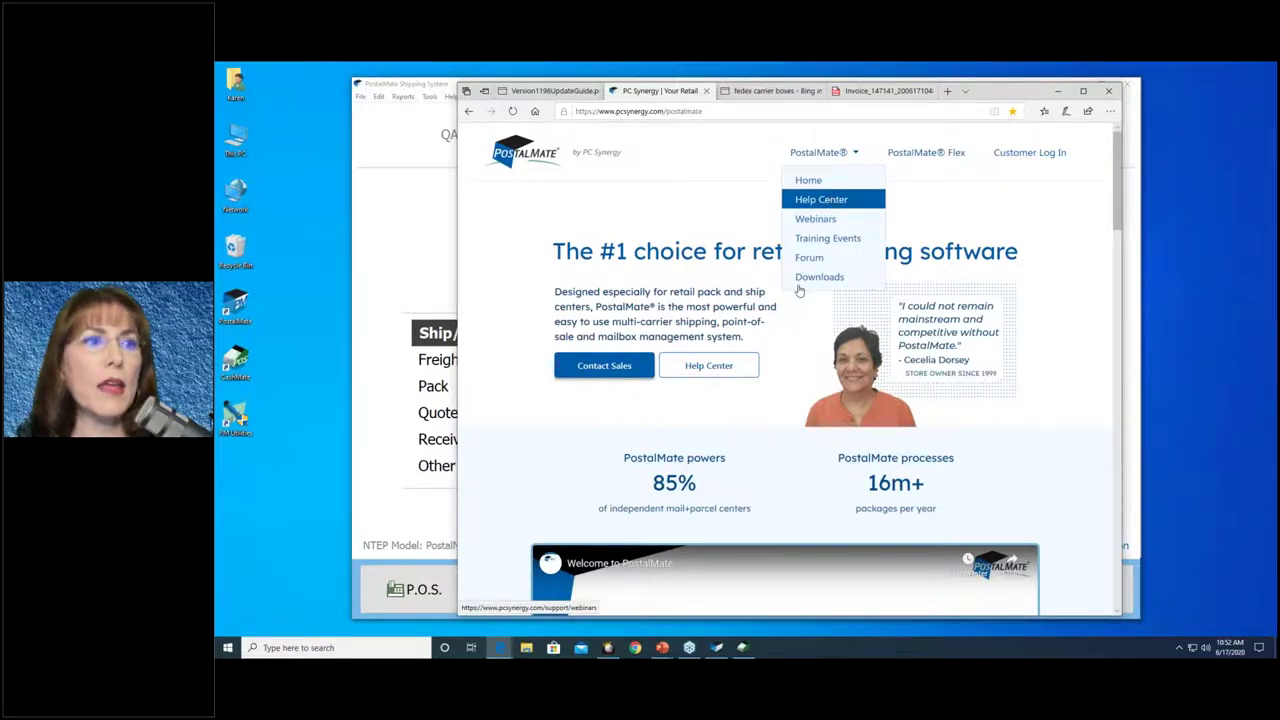
pyautogui.click(698, 365)
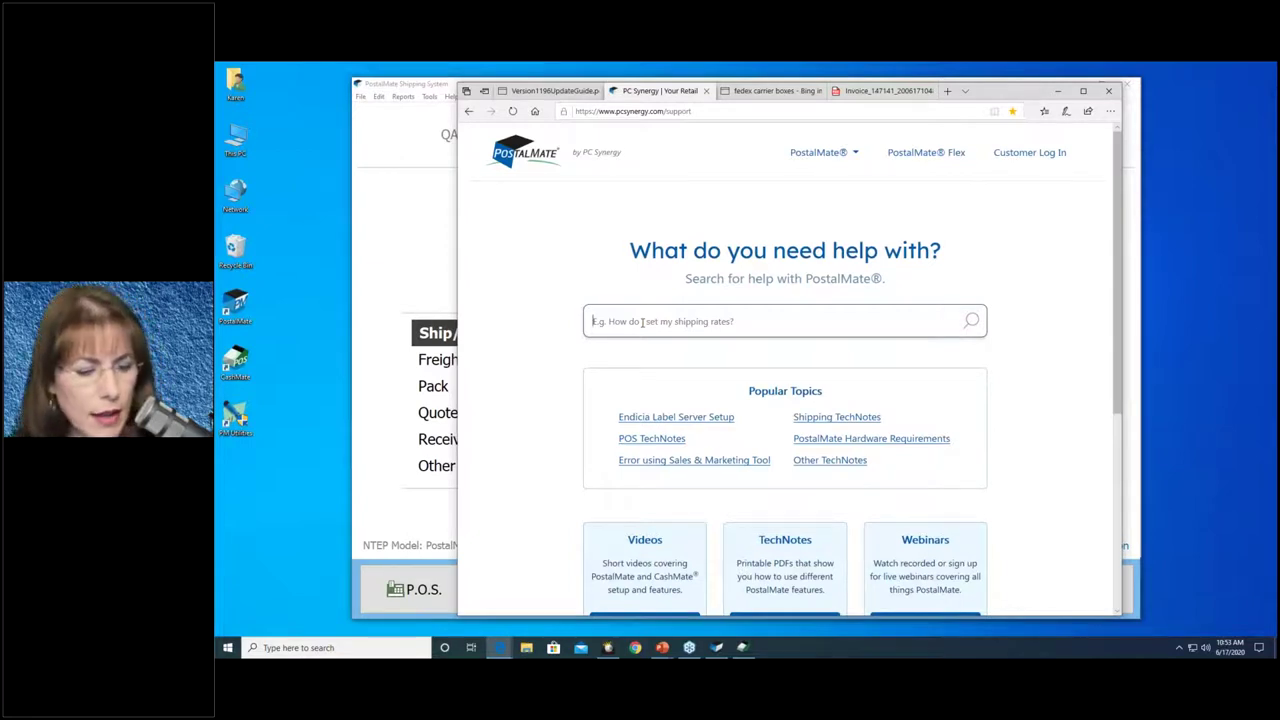
# Search the Help Center for "error 1066", clear the search and look through the page's support resources and contact details
pyautogui.write('error')
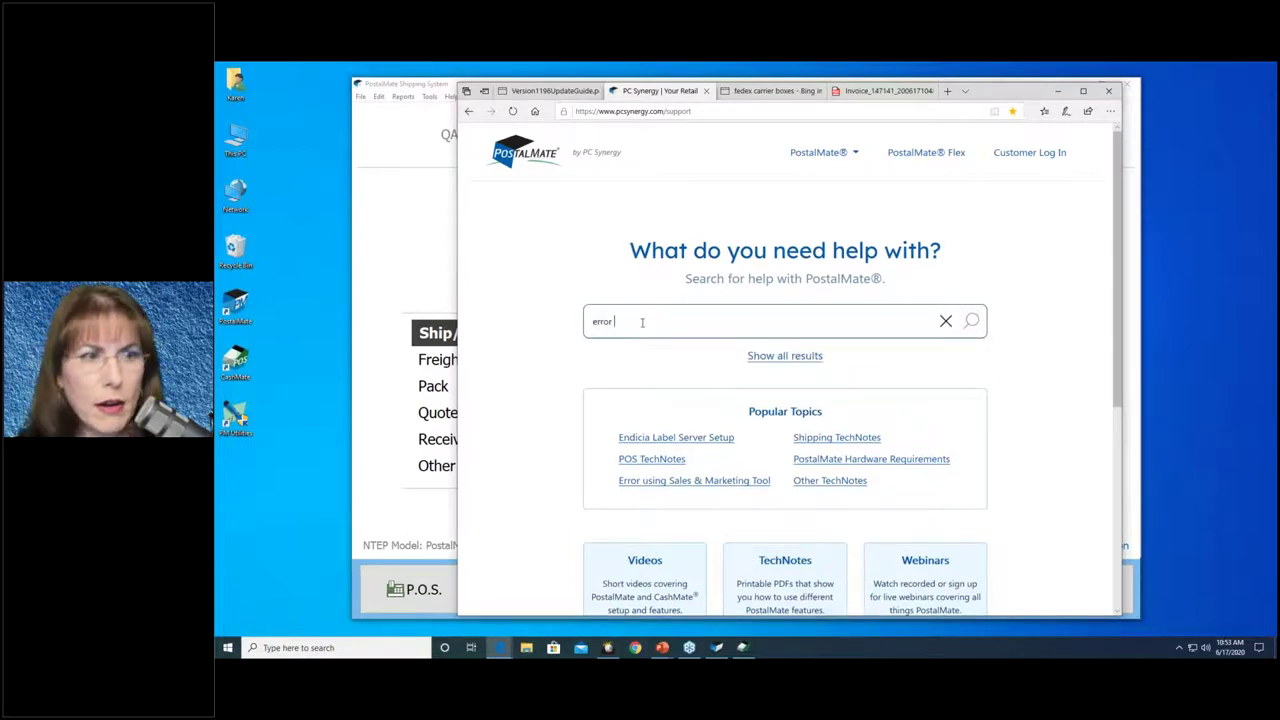
pyautogui.write(' 1066')
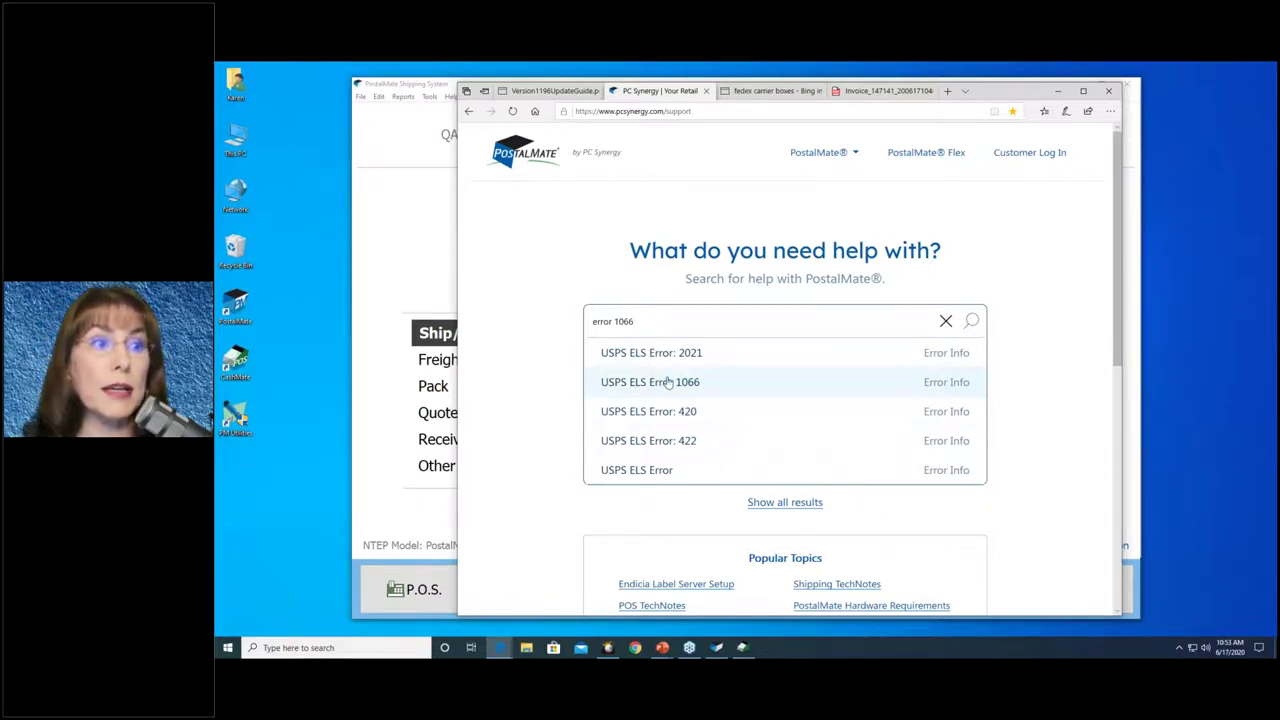
pyautogui.click(946, 321)
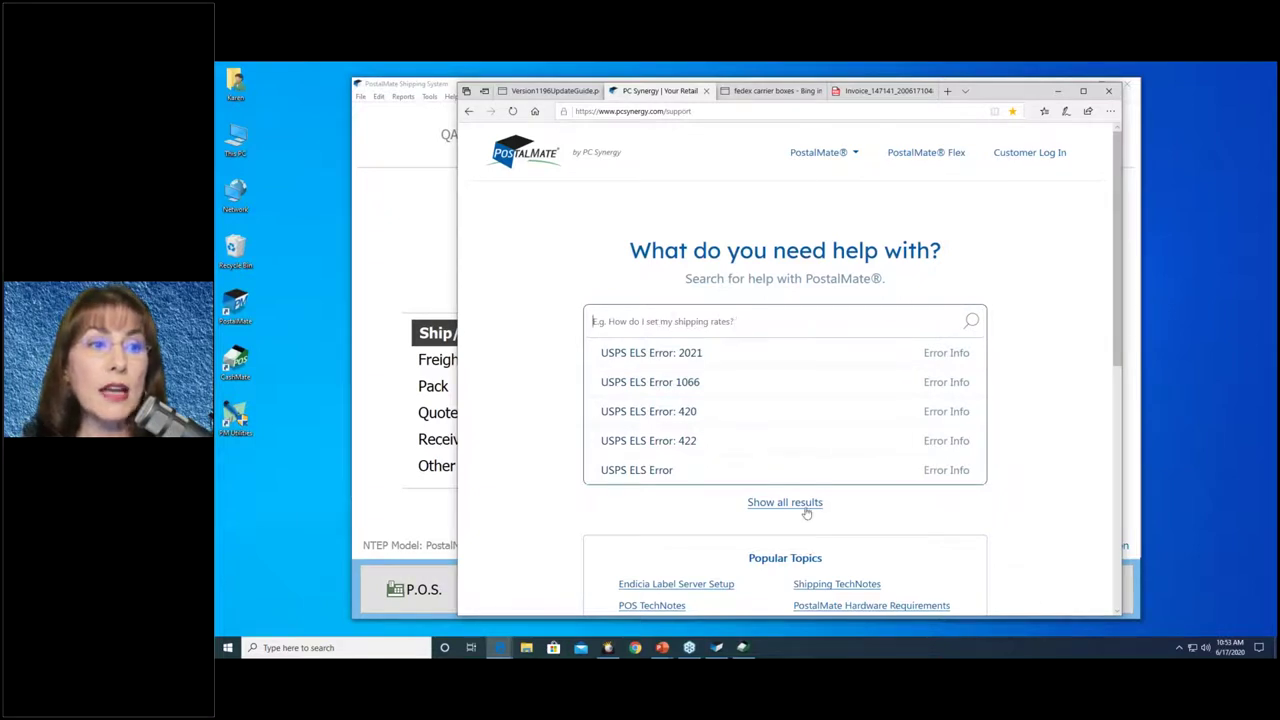
pyautogui.scroll(-2, 1066, 520)
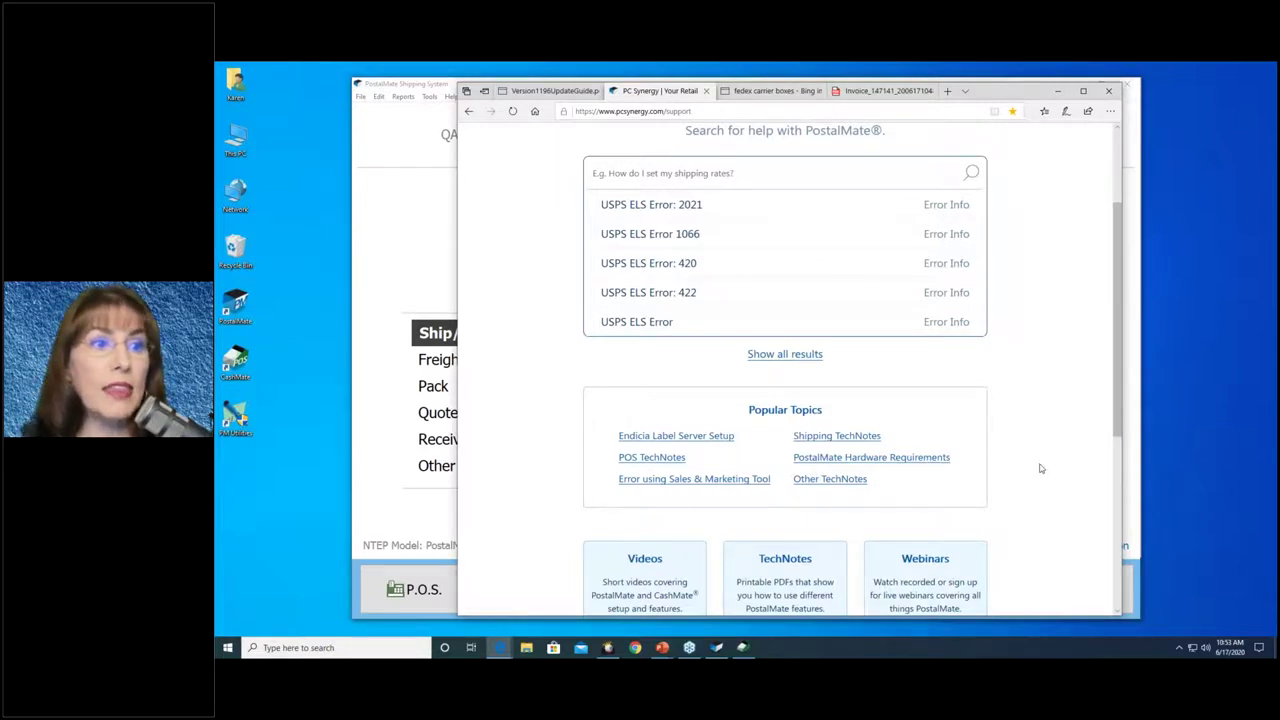
pyautogui.scroll(-2, 1040, 468)
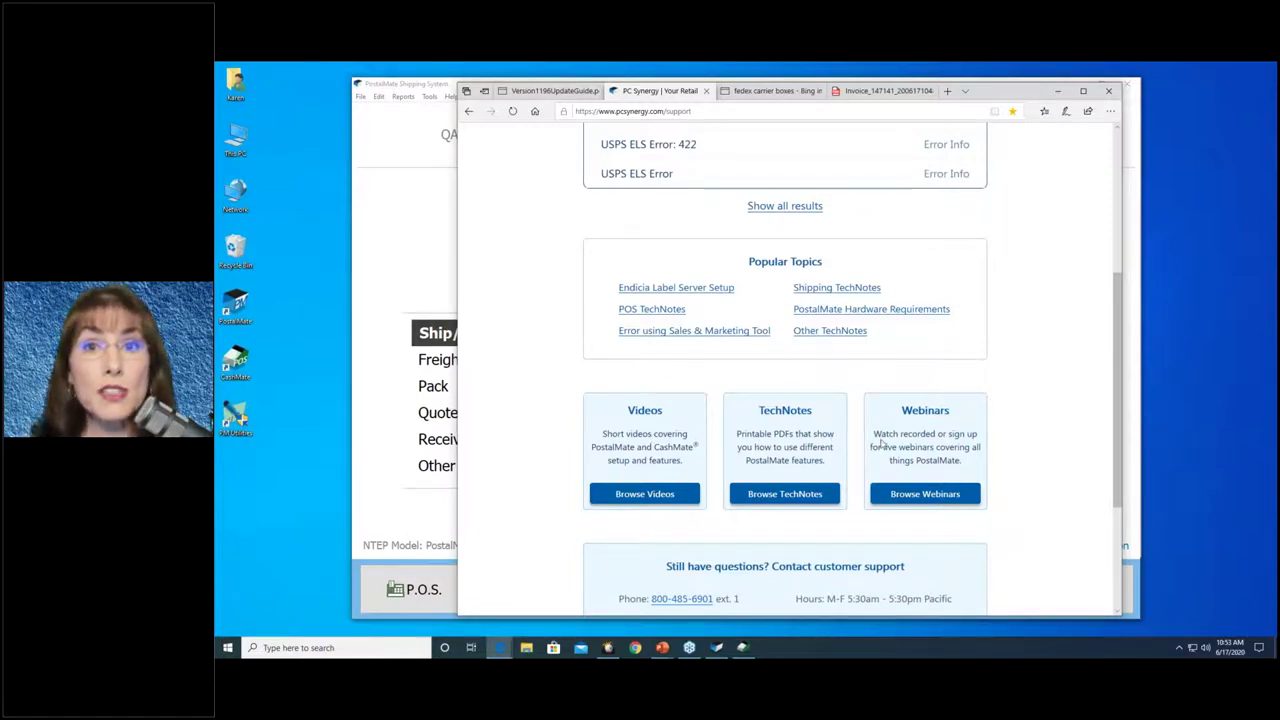
pyautogui.scroll(-2, 1010, 410)
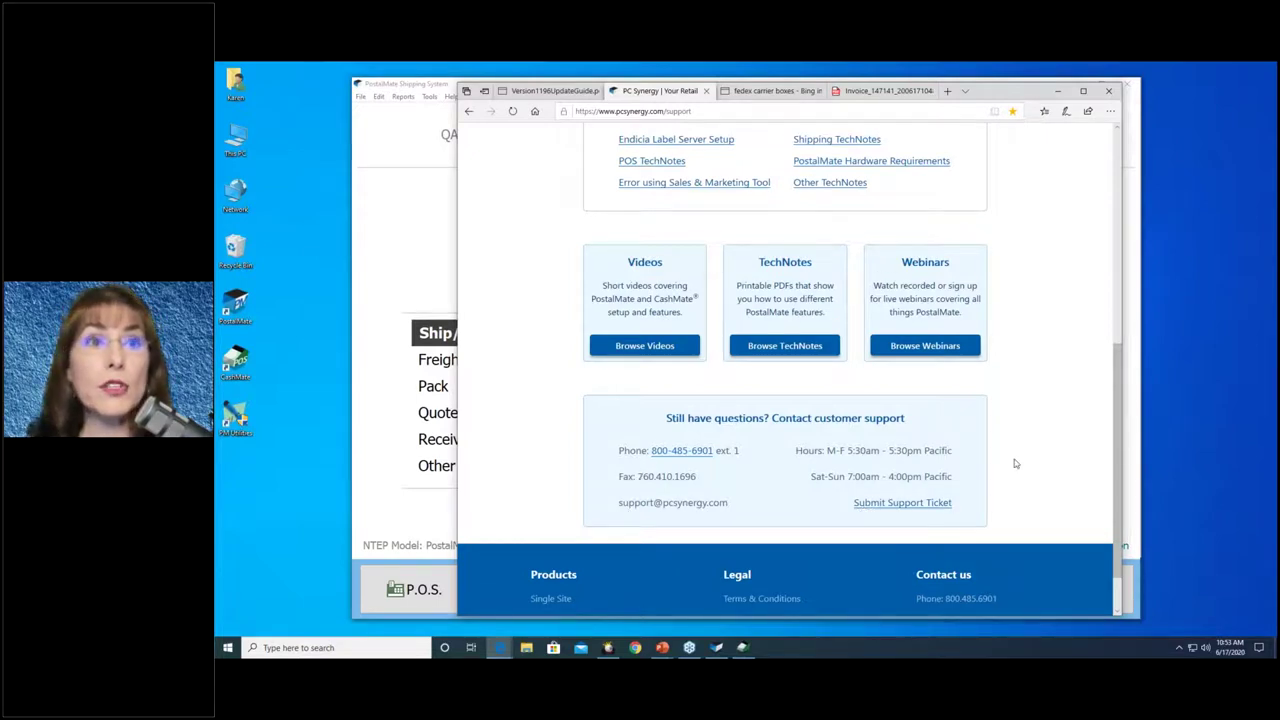
pyautogui.scroll(5, 1059, 465)
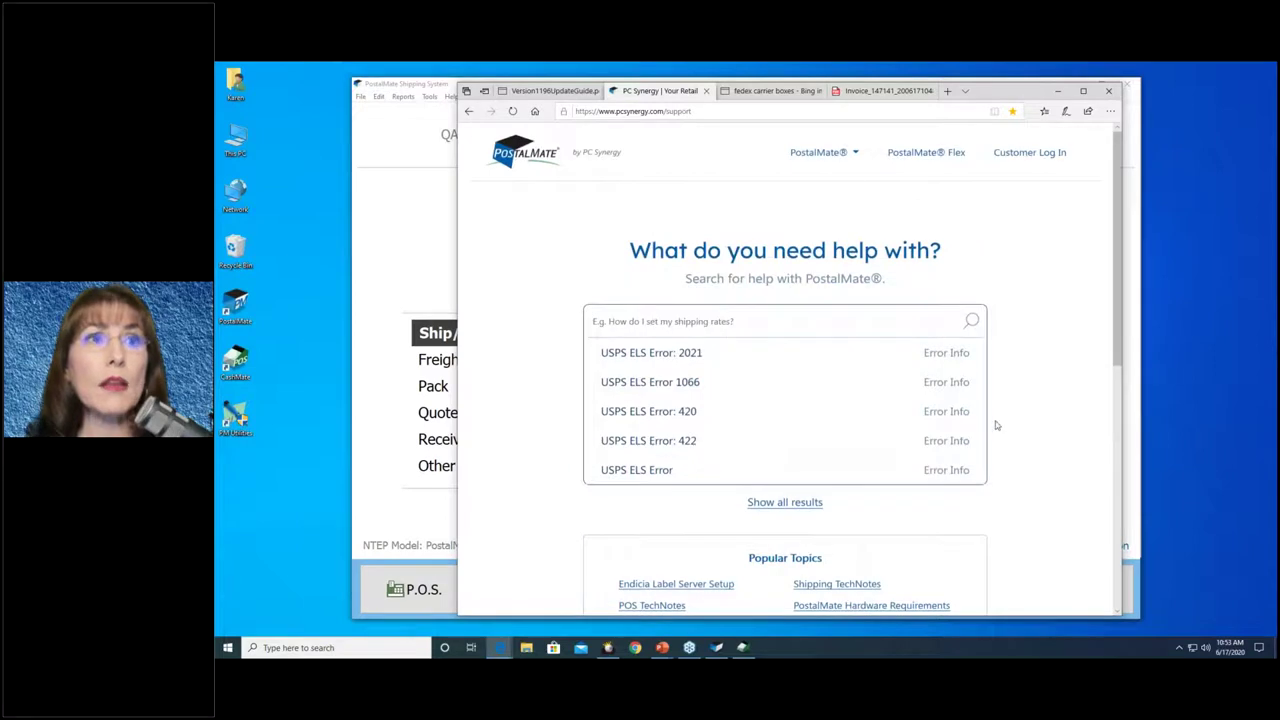
# Return to the PostalMate shipping rate settings and base the retail rates on Wholesale rates
pyautogui.click(1058, 91)
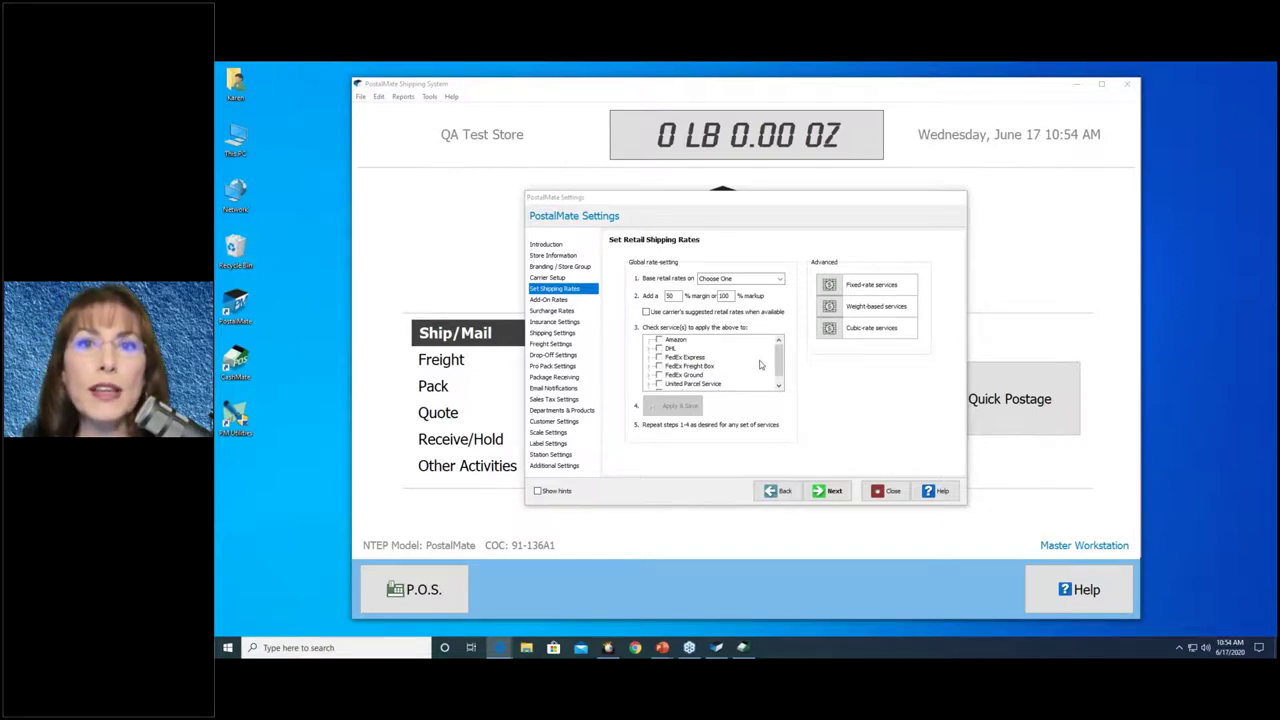
pyautogui.click(780, 280)
pyautogui.click(776, 306)
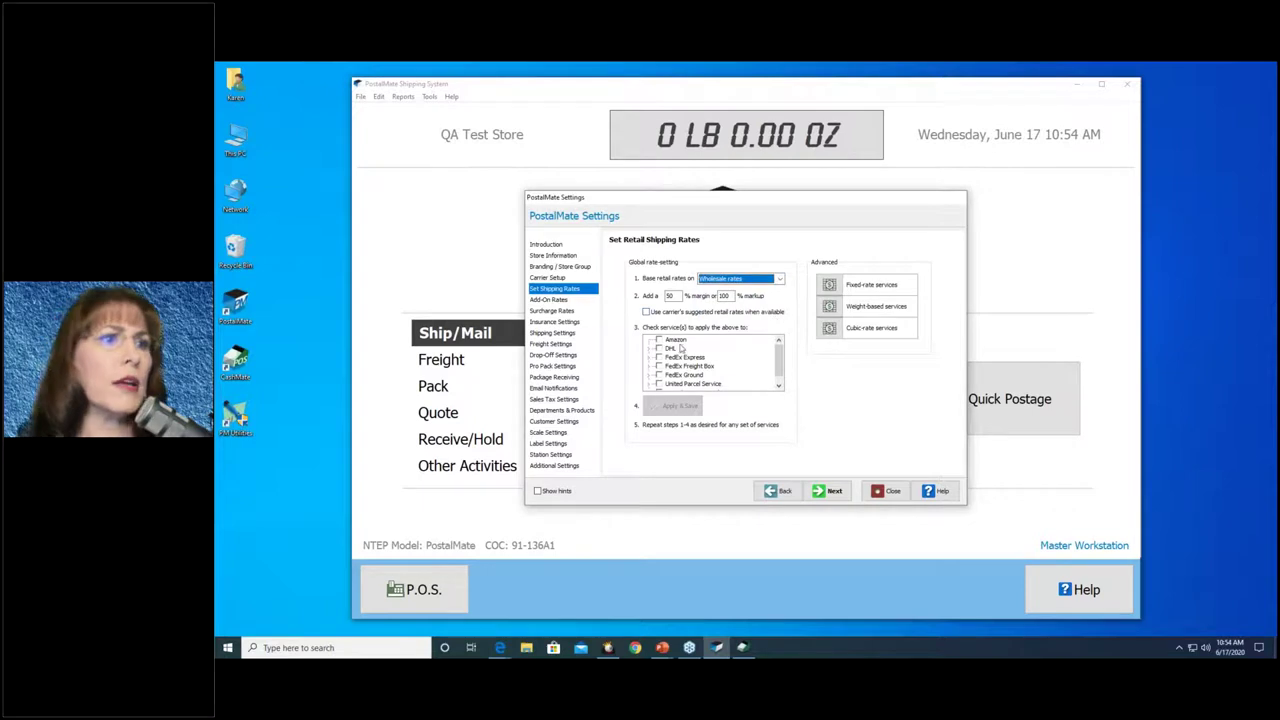
# Expand and collapse the FedEx Express and DHL groups to view the individual services the retail rates can apply to
pyautogui.click(657, 357)
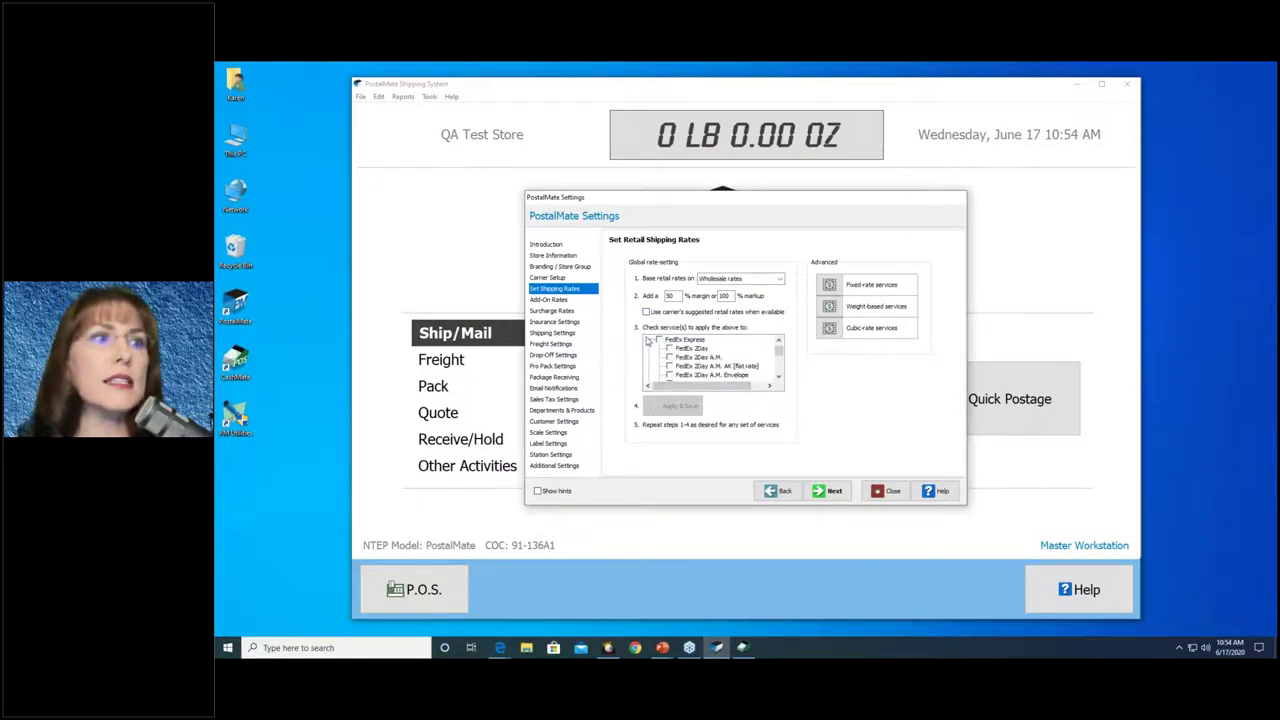
pyautogui.click(650, 341)
pyautogui.click(658, 349)
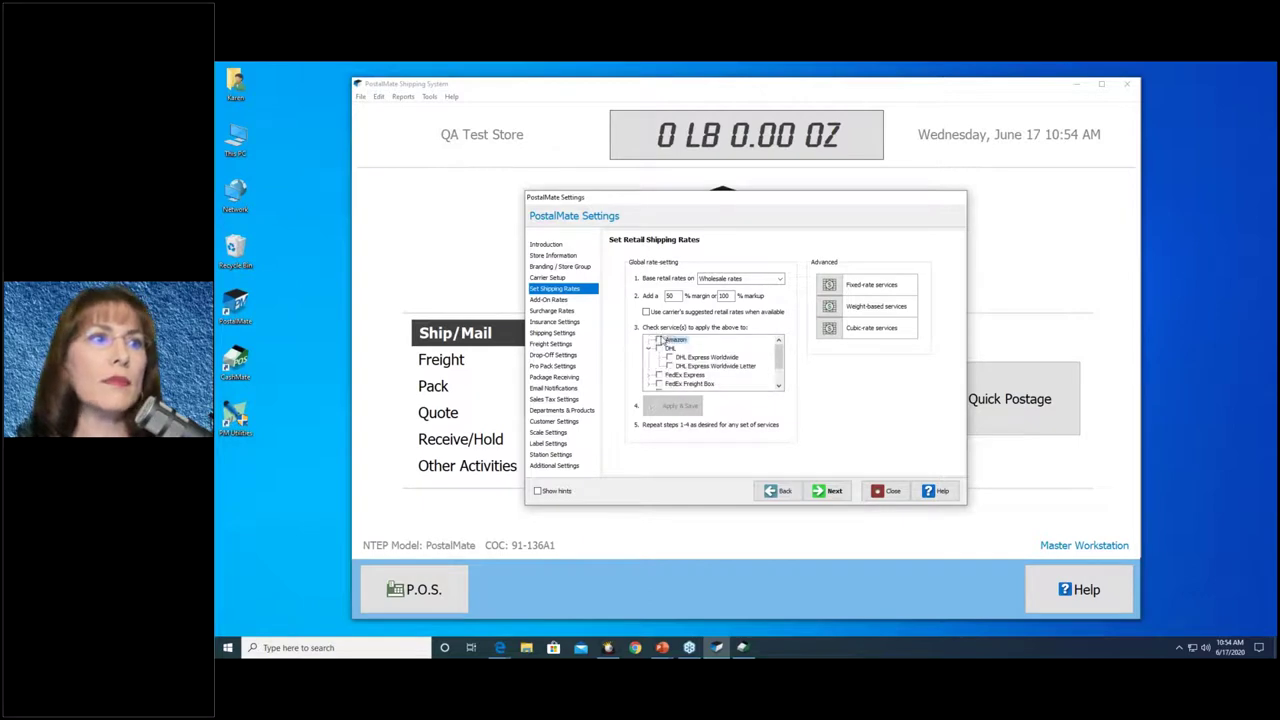
pyautogui.click(655, 349)
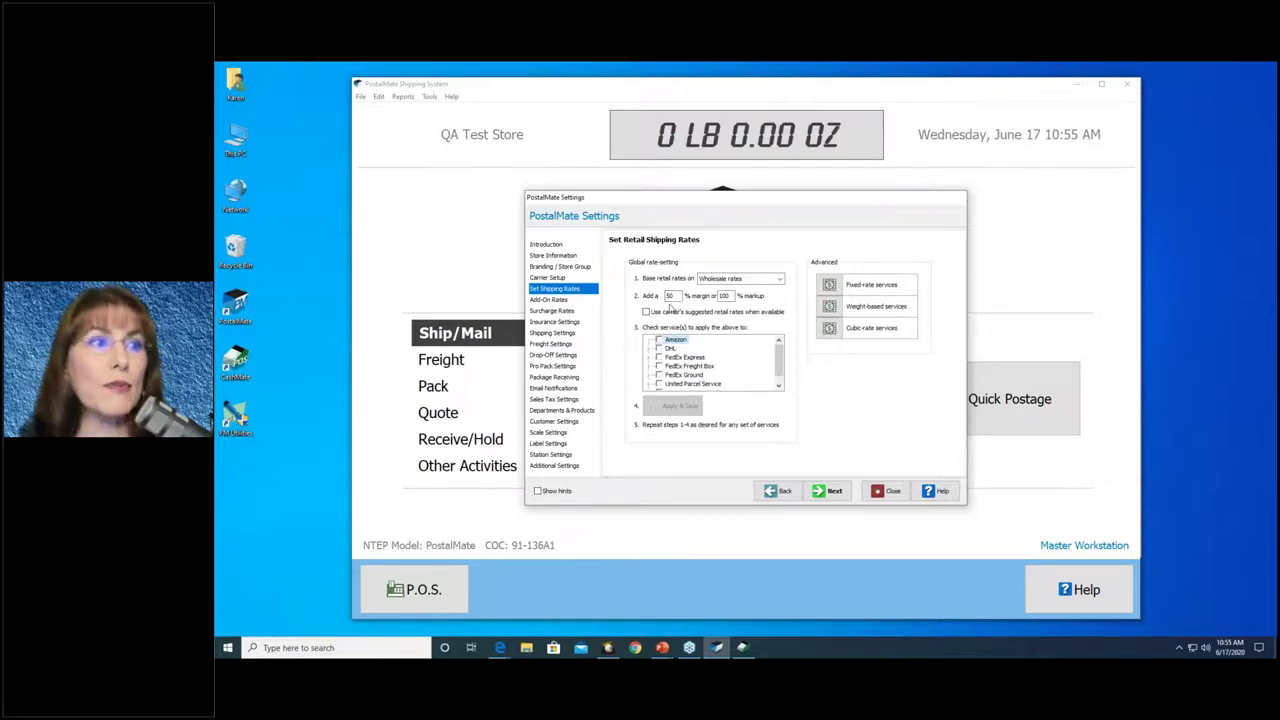
# View the Add-On Rates, Surcharge Rates and Insurance Settings pages
pyautogui.click(545, 299)
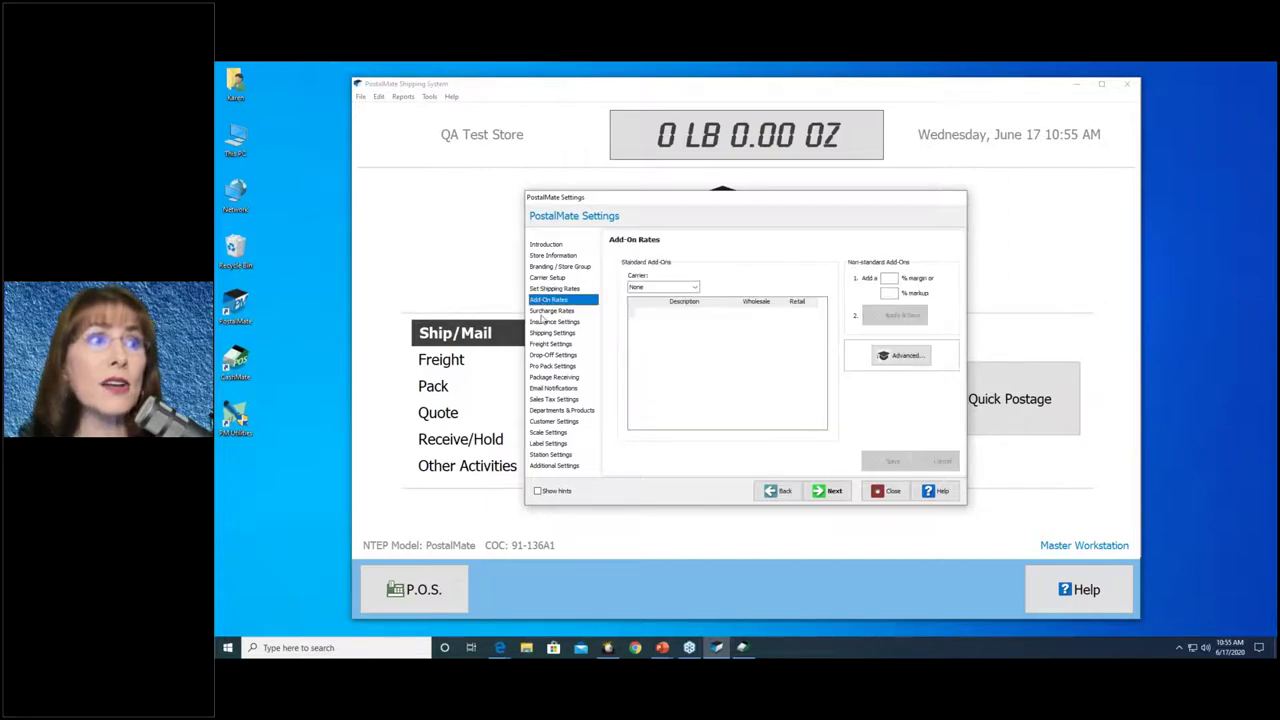
pyautogui.click(548, 310)
pyautogui.click(548, 321)
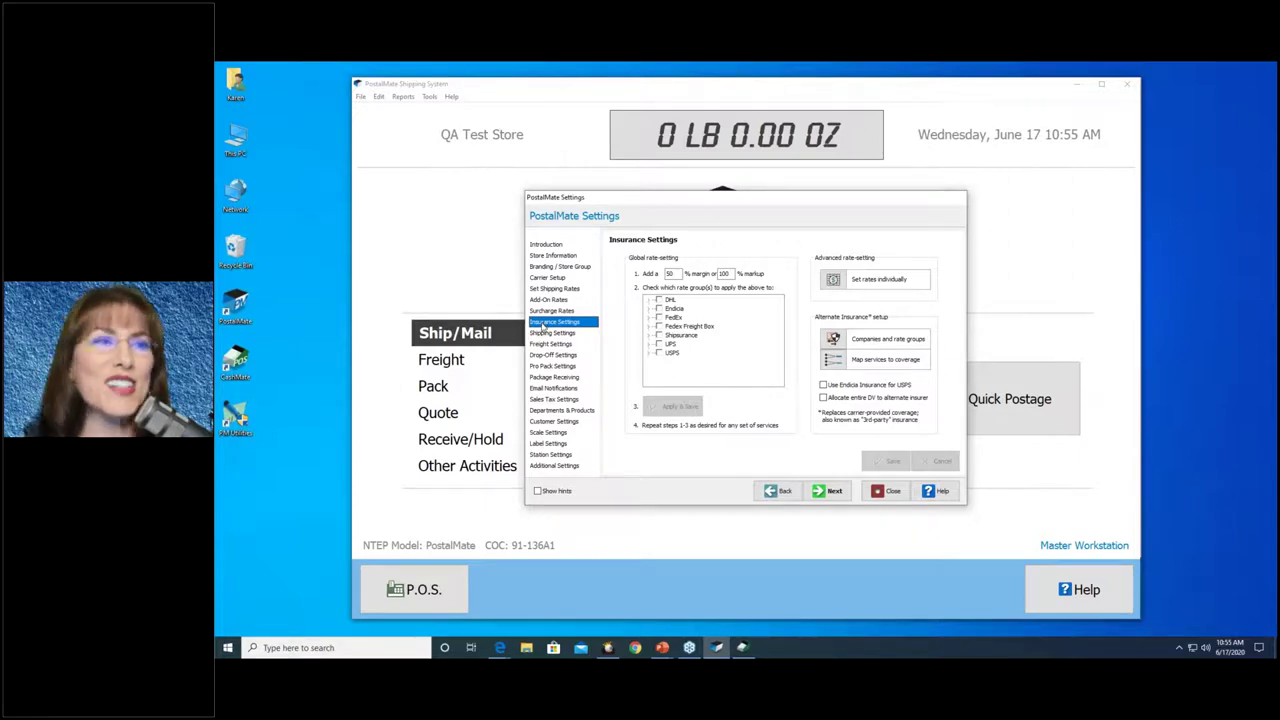
# In Shipping Settings, review the Service Display for generic packaging from Best Services through US Mail, and view the carrier-branded packaging services
pyautogui.click(545, 333)
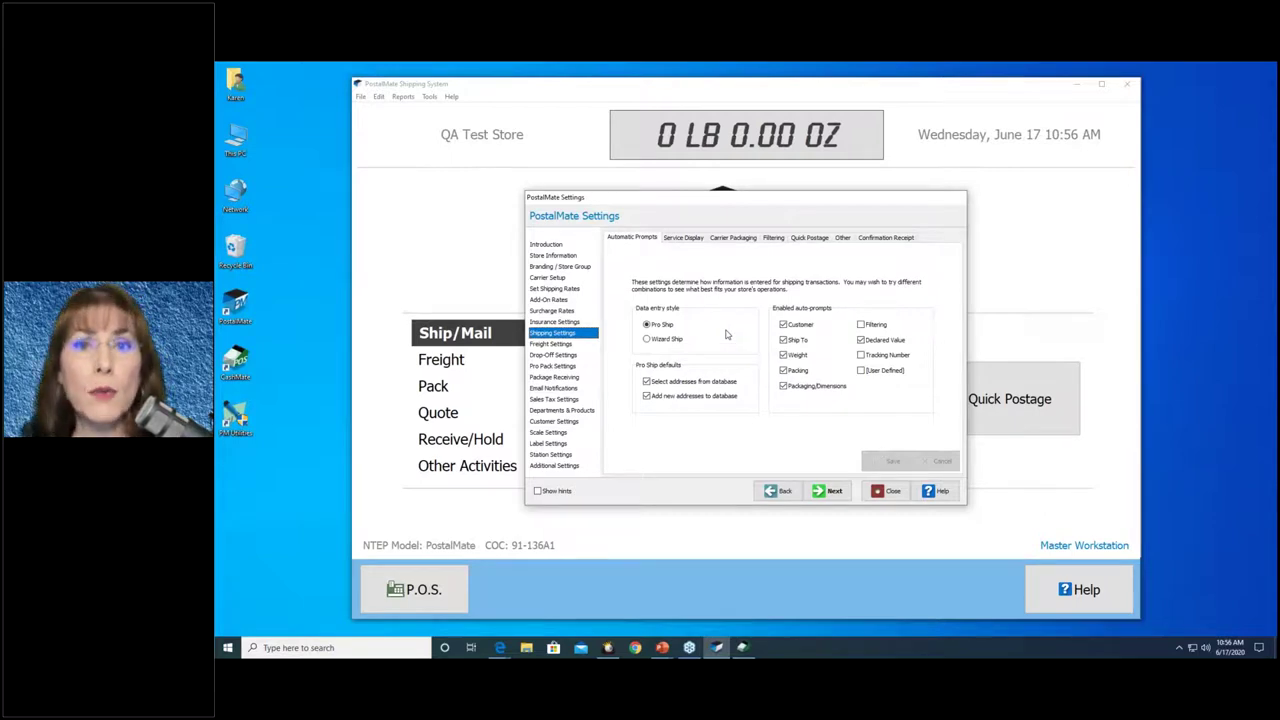
pyautogui.click(668, 240)
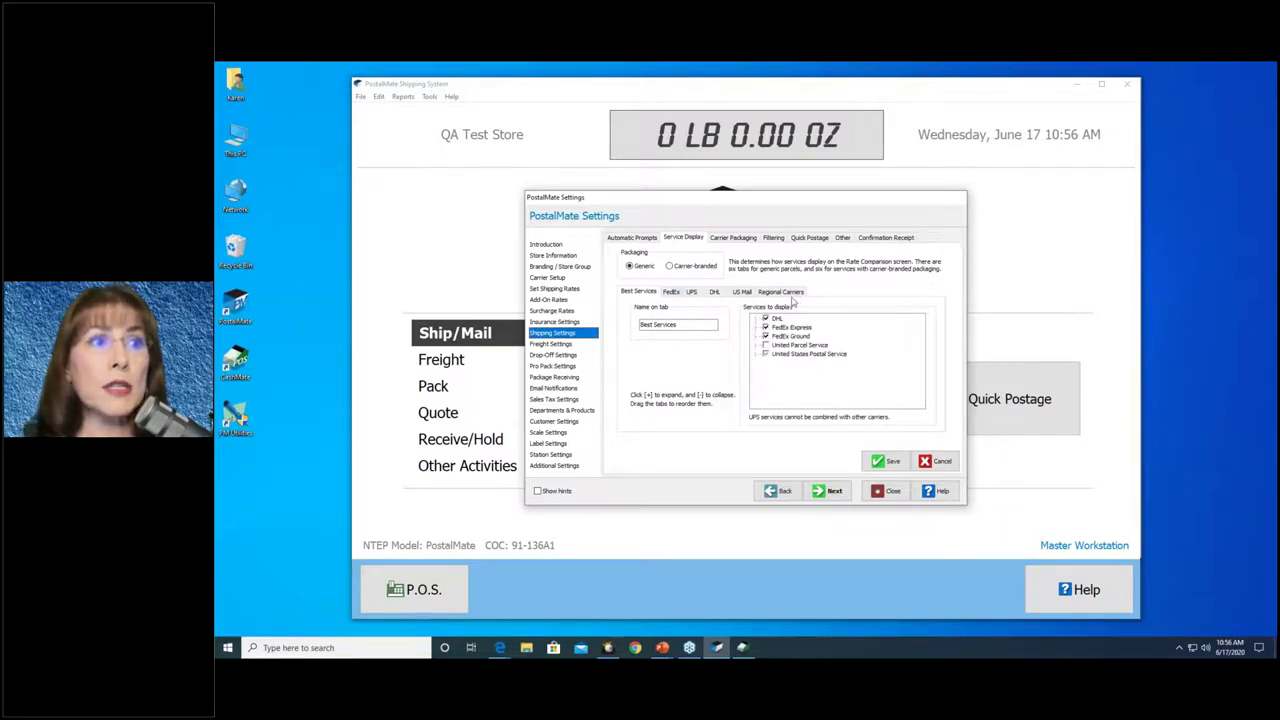
pyautogui.click(681, 323)
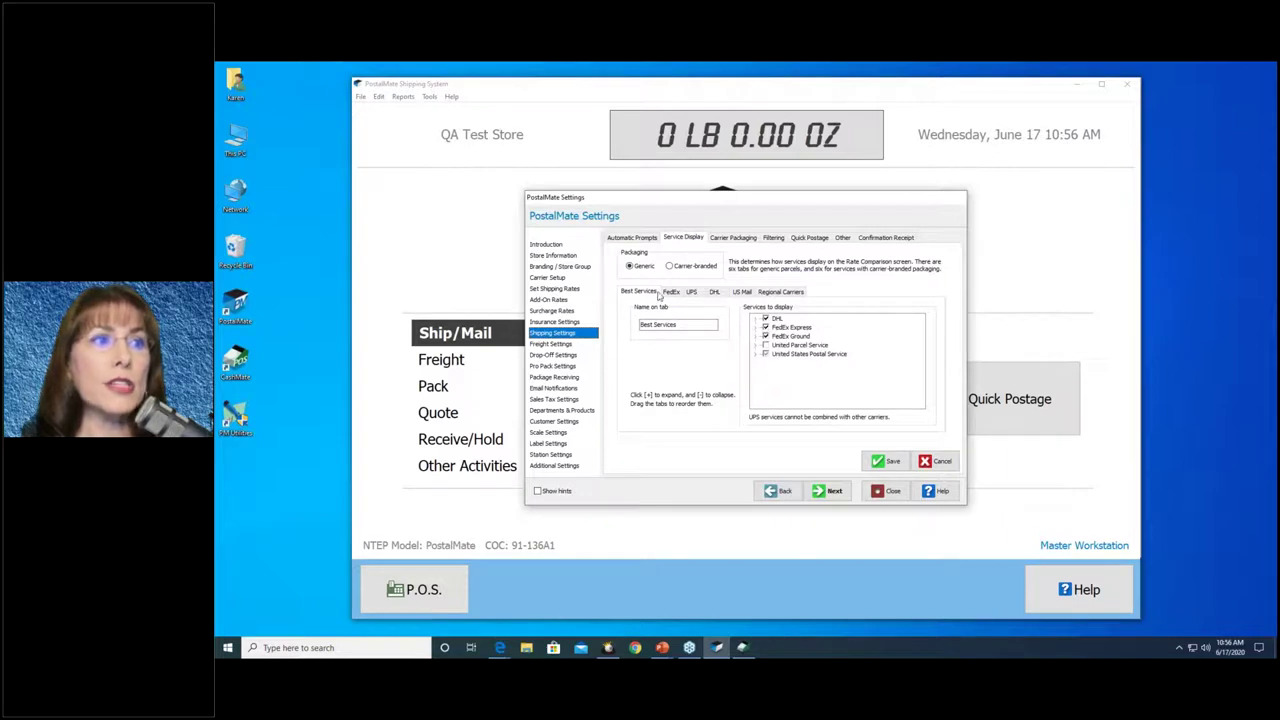
pyautogui.click(670, 292)
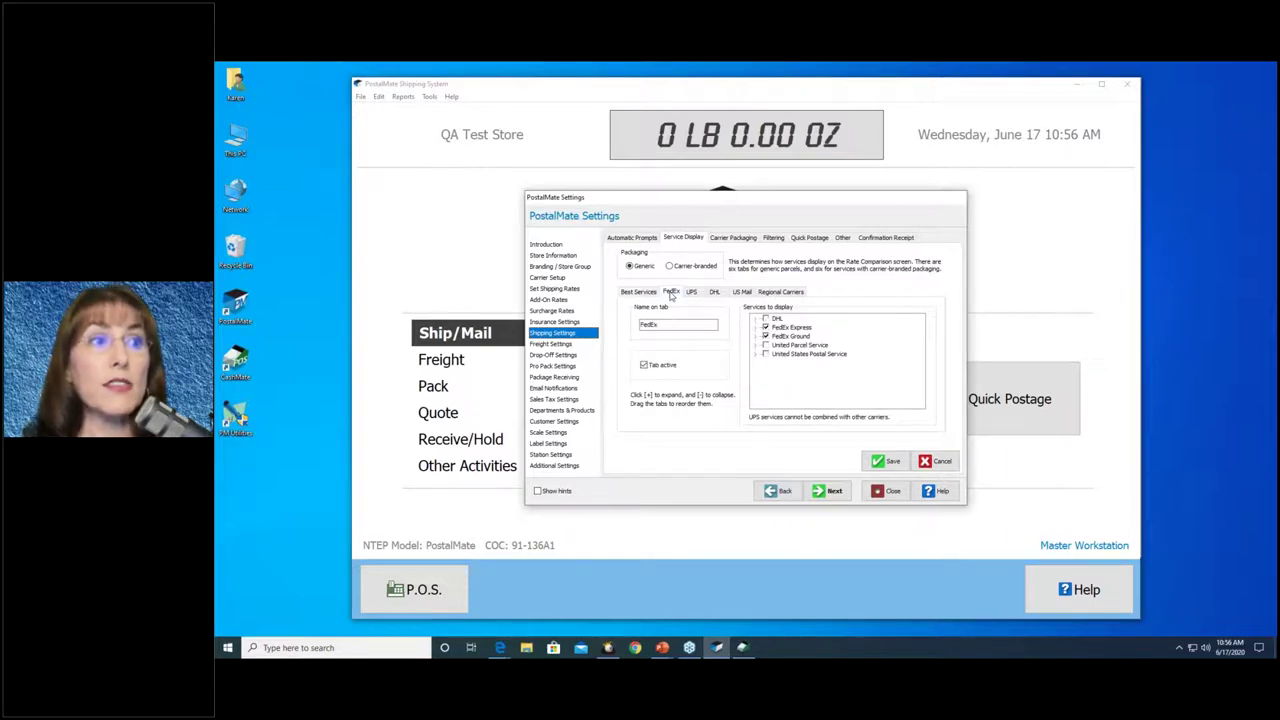
pyautogui.click(692, 293)
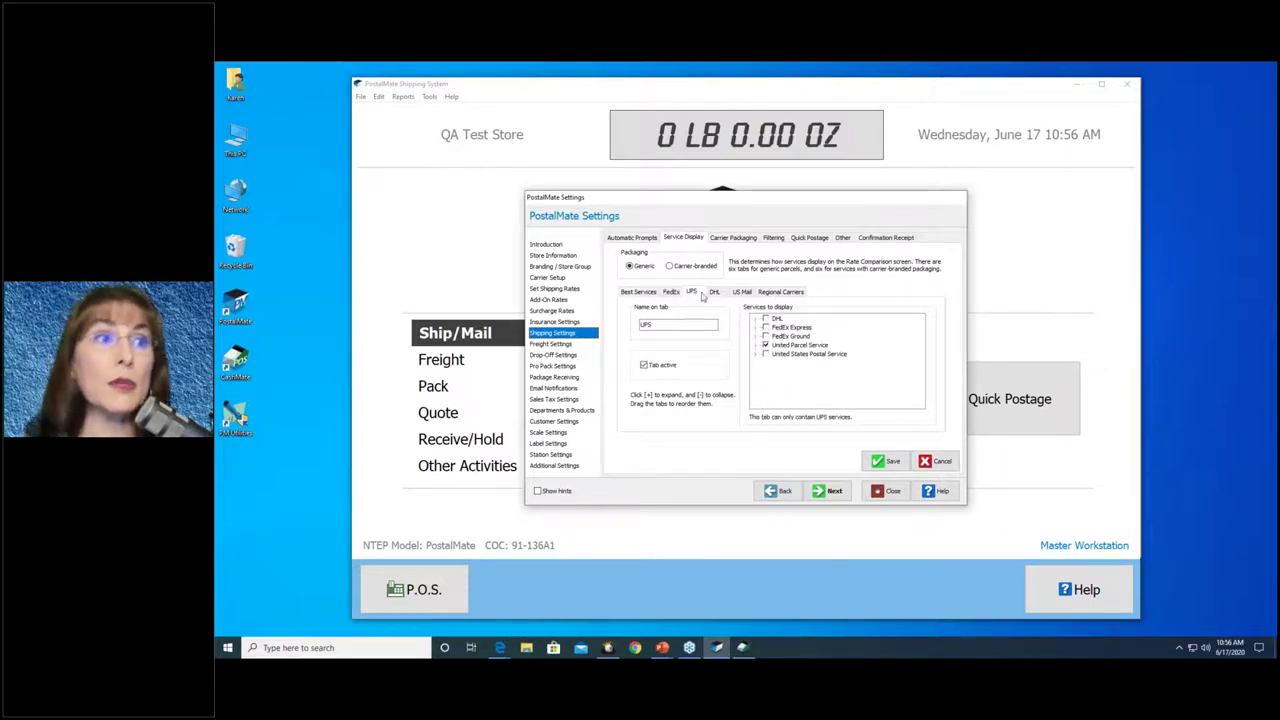
pyautogui.click(715, 293)
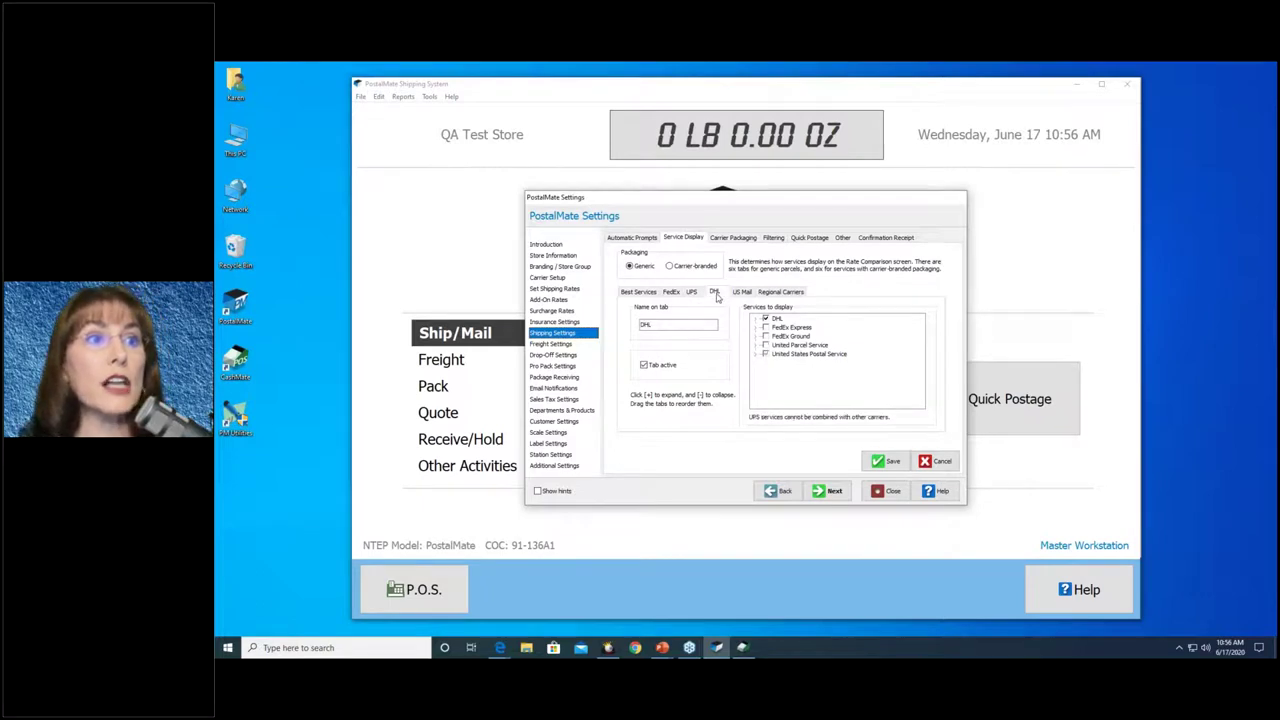
pyautogui.moveTo(739, 297); pyautogui.dragTo(744, 296)
pyautogui.click(743, 293)
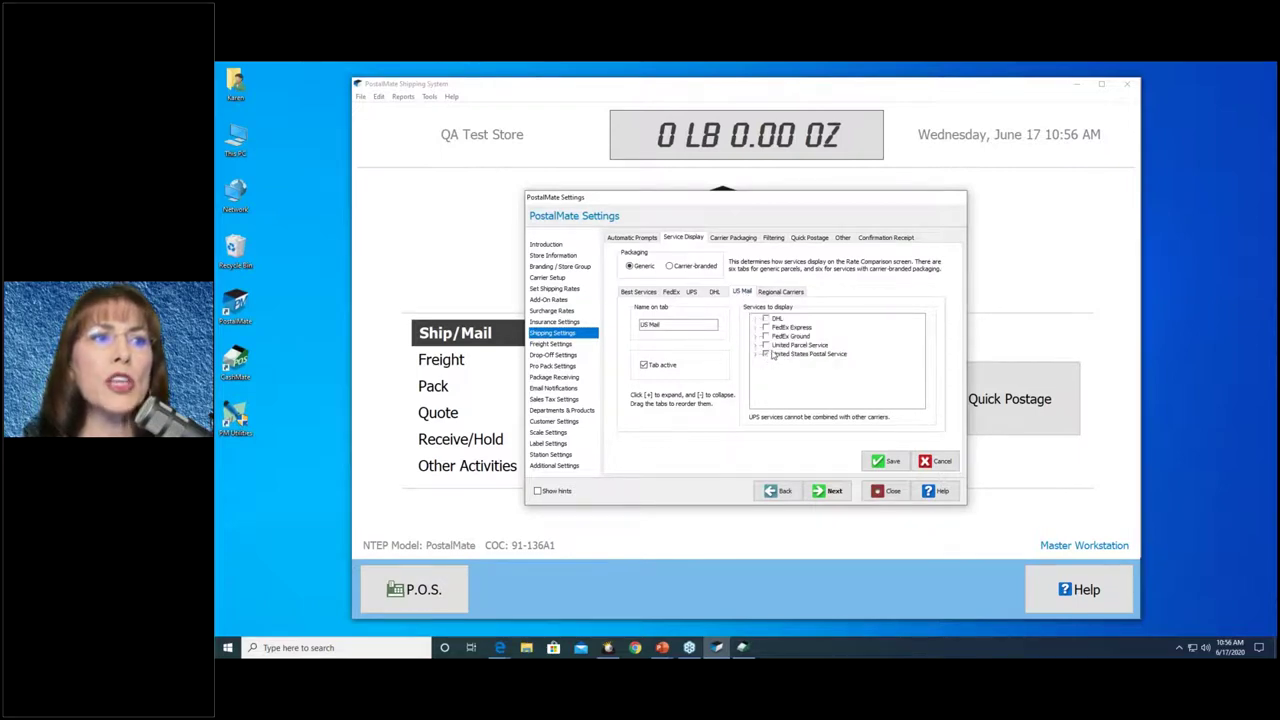
pyautogui.click(765, 354)
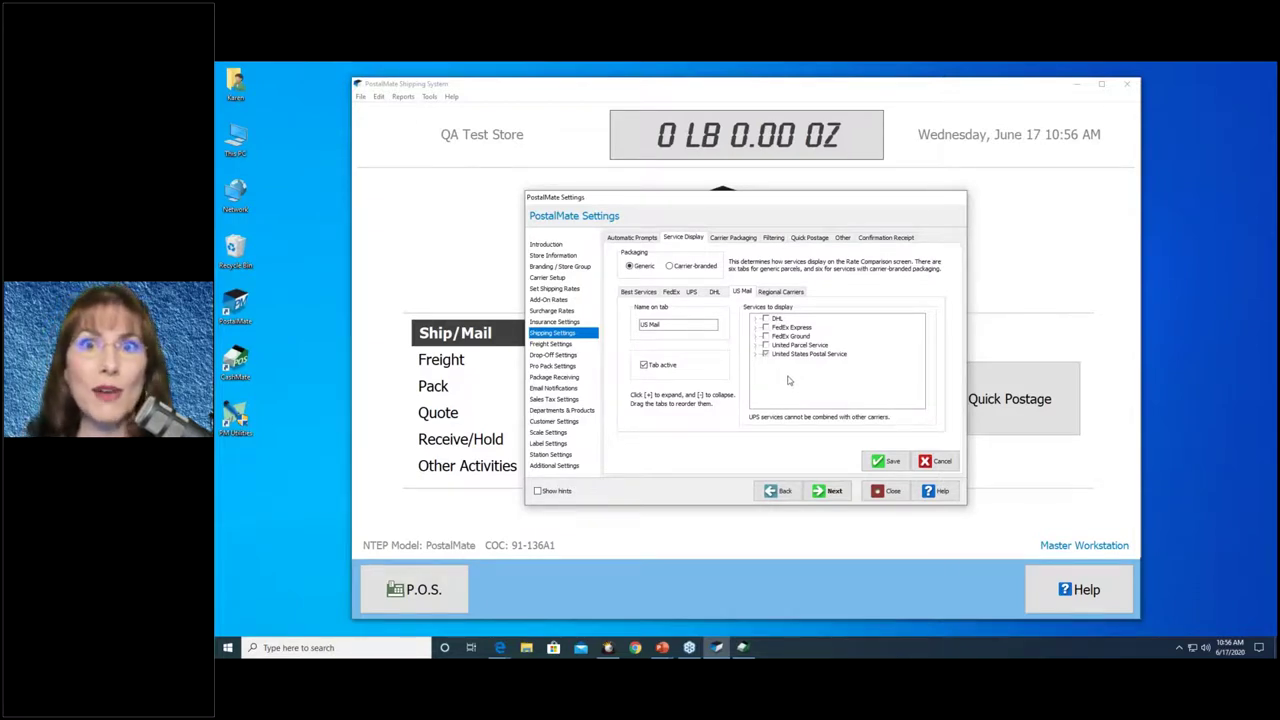
pyautogui.click(669, 267)
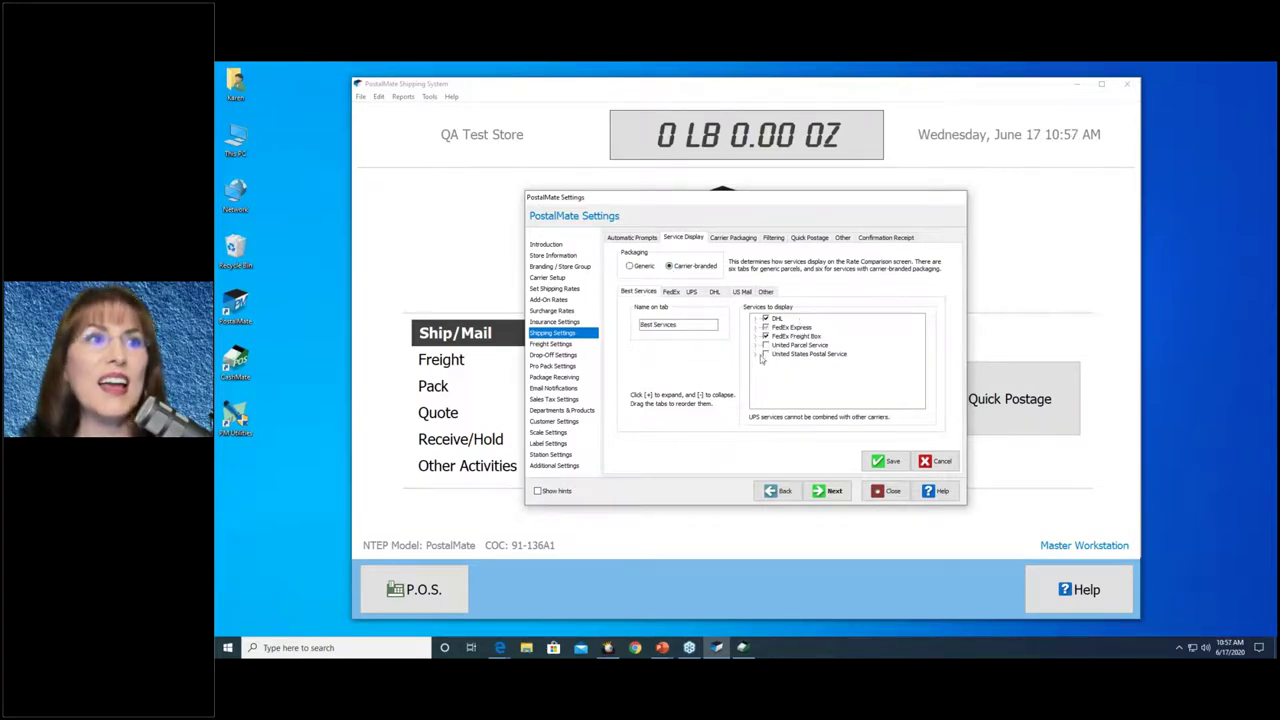
# In the other shipping settings, enable address auto-complete, require dims for services with dim rating, and save
pyautogui.click(843, 238)
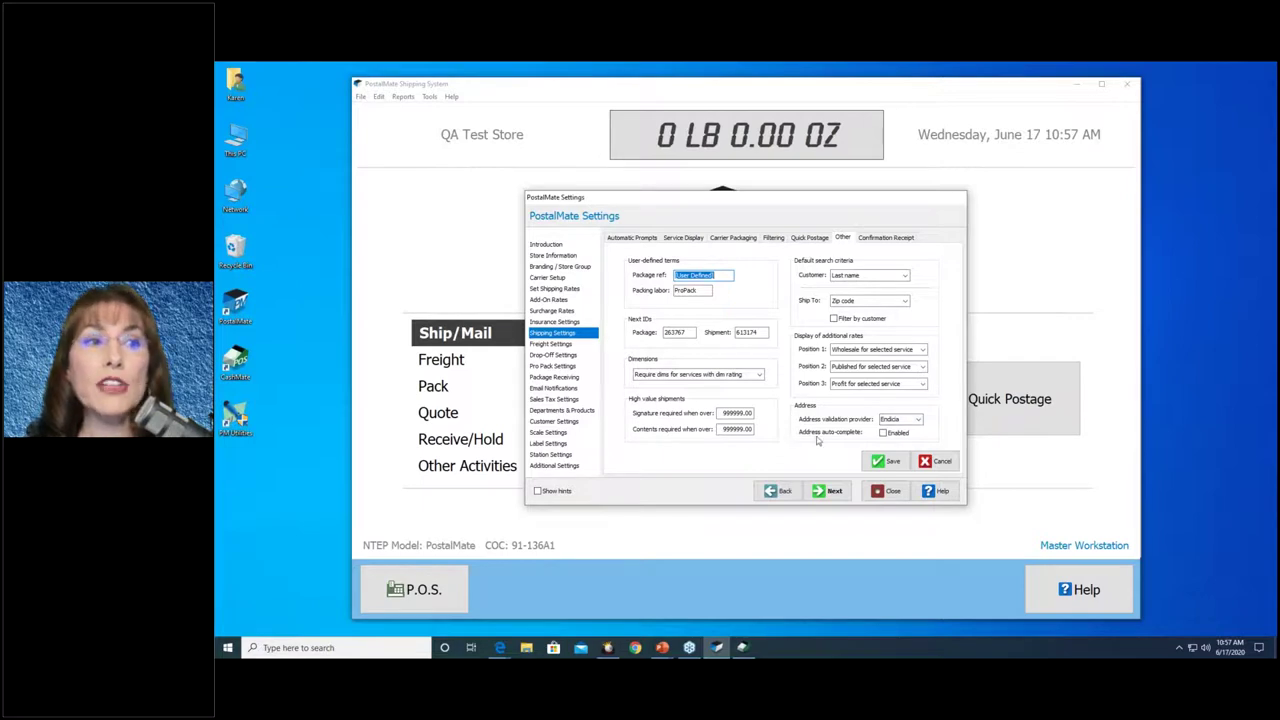
pyautogui.click(883, 433)
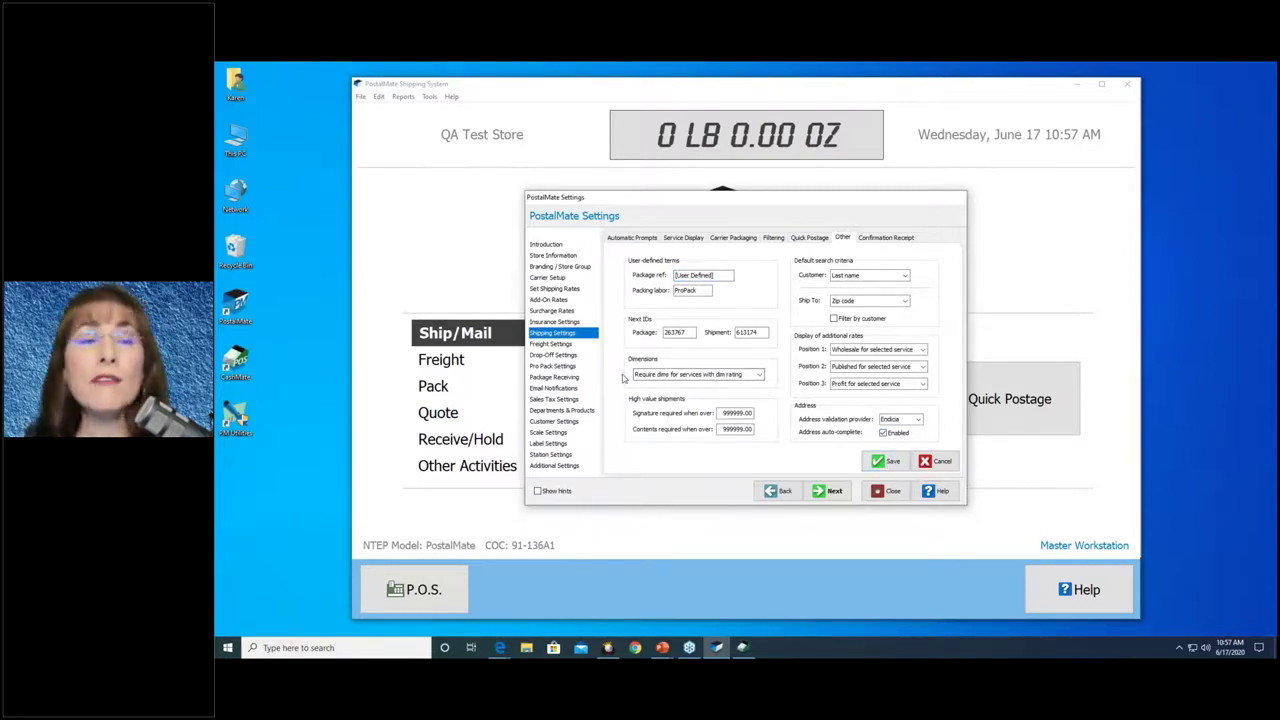
pyautogui.click(760, 375)
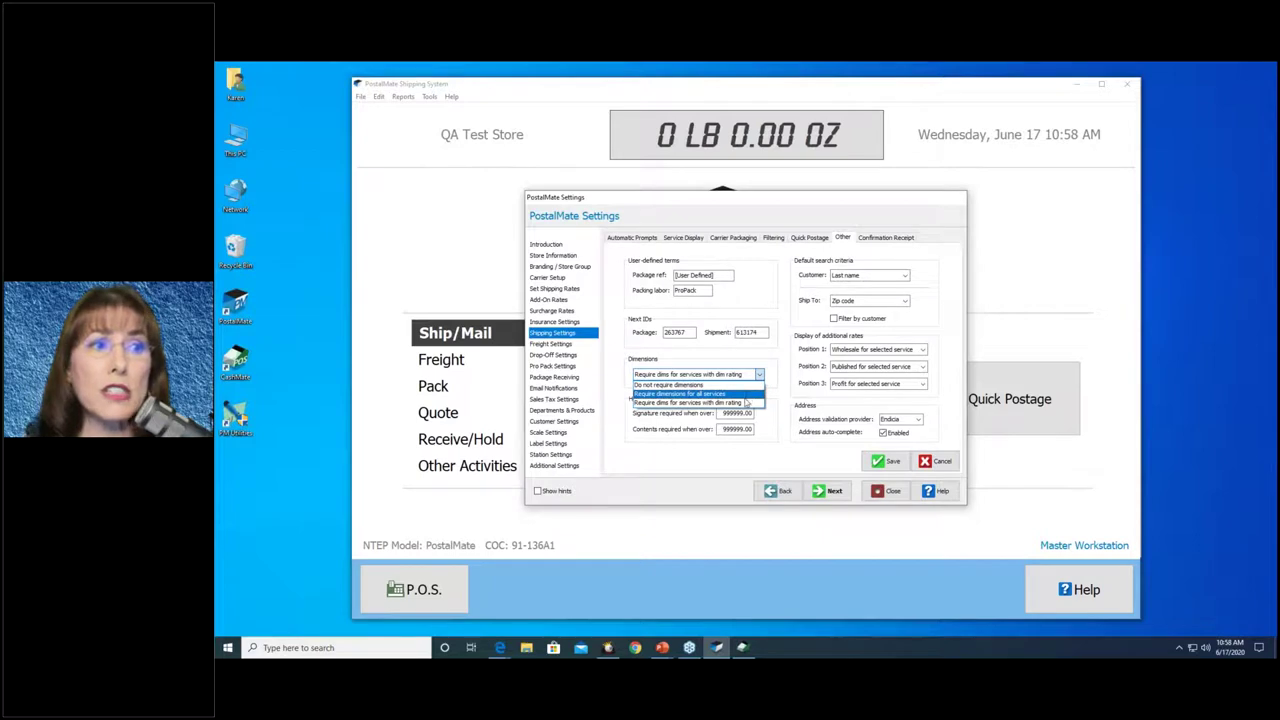
pyautogui.click(743, 403)
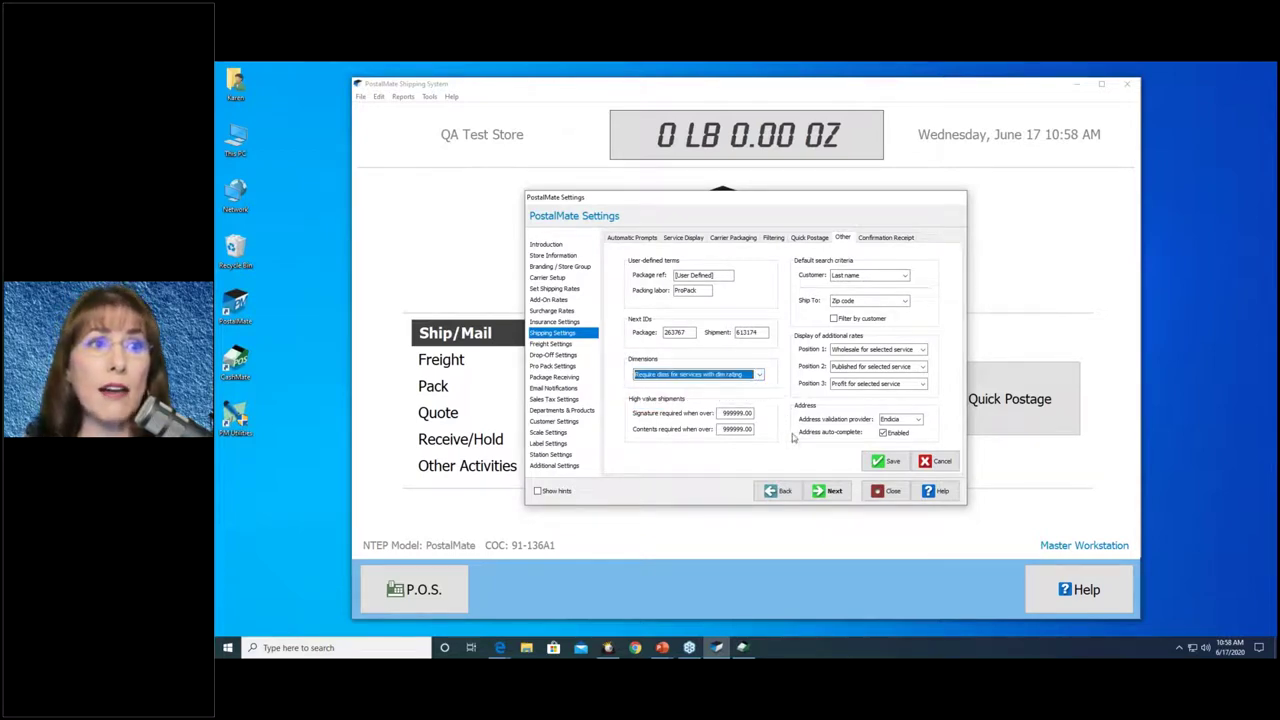
pyautogui.click(882, 461)
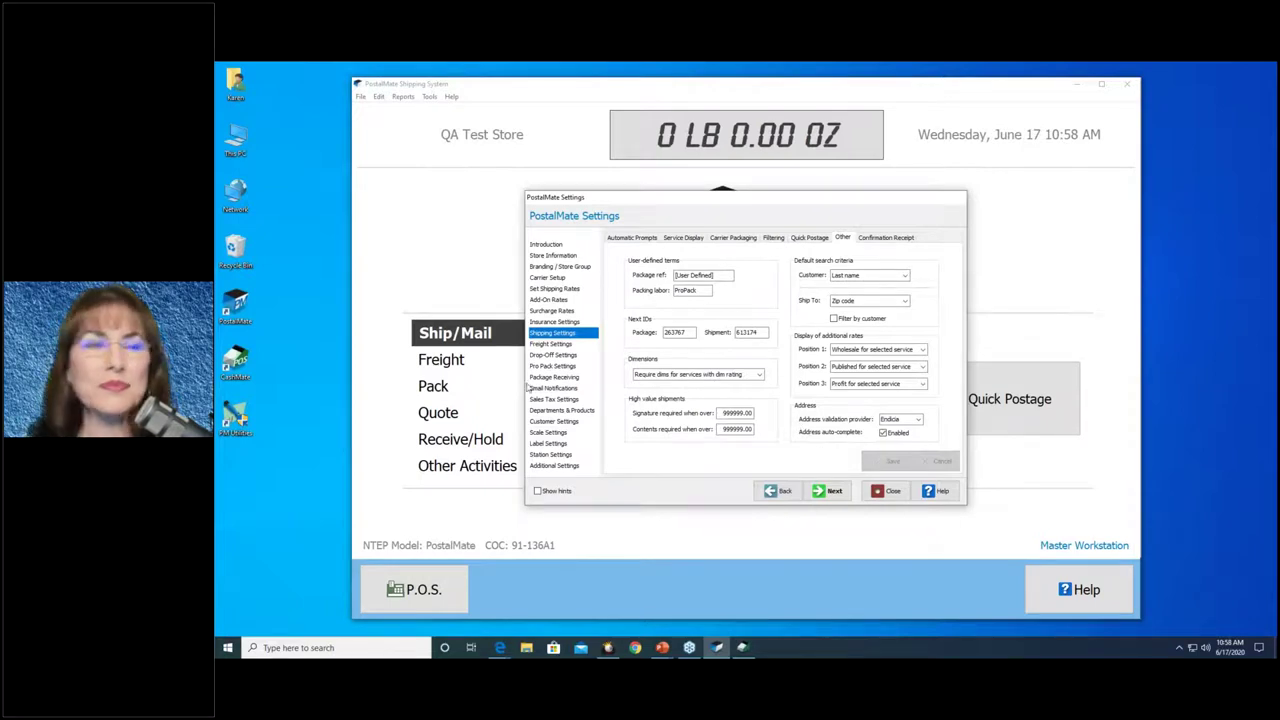
# View the Drop-Off, Pro Pack, Package Receiving and Email Notifications settings, and open Label Settings
pyautogui.click(540, 355)
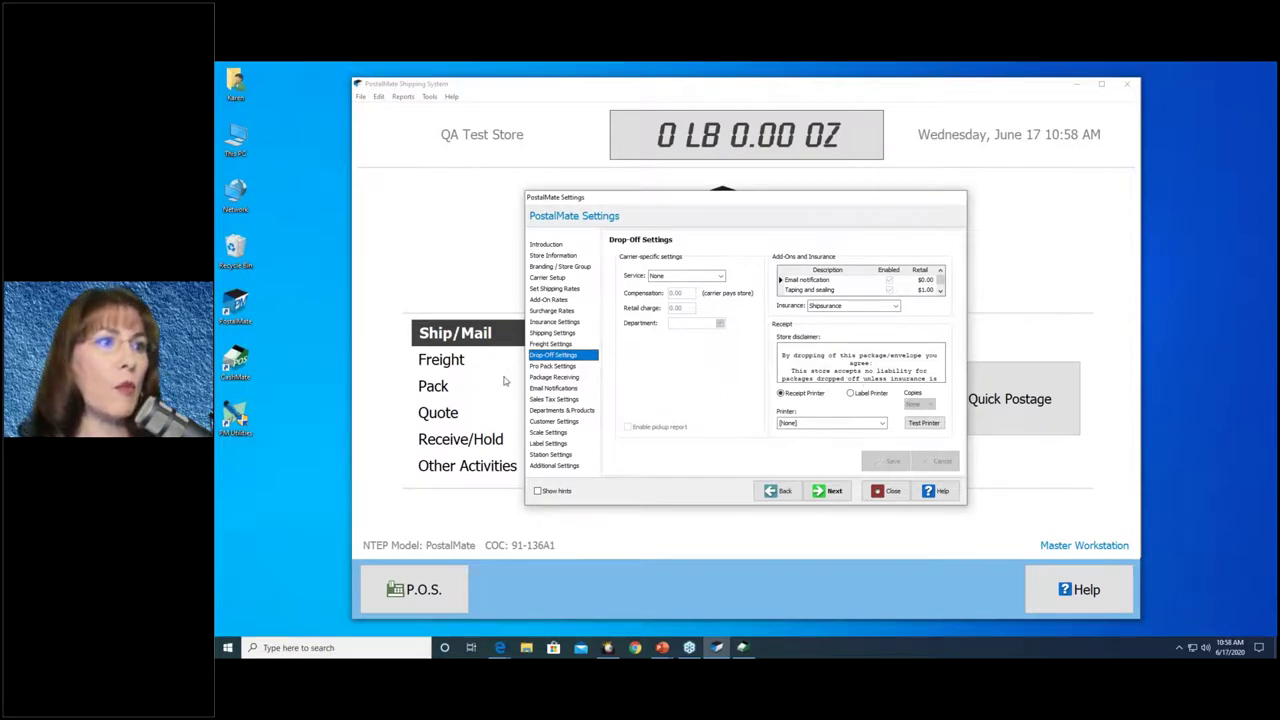
pyautogui.click(551, 366)
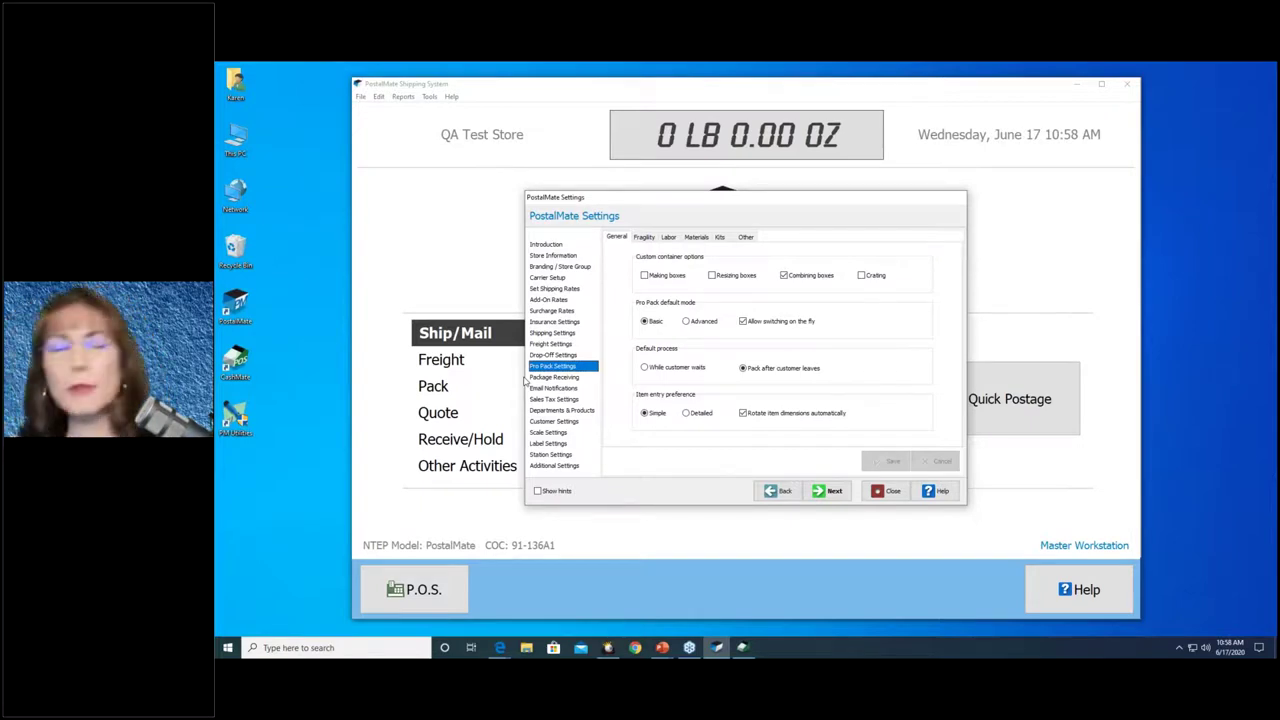
pyautogui.click(540, 380)
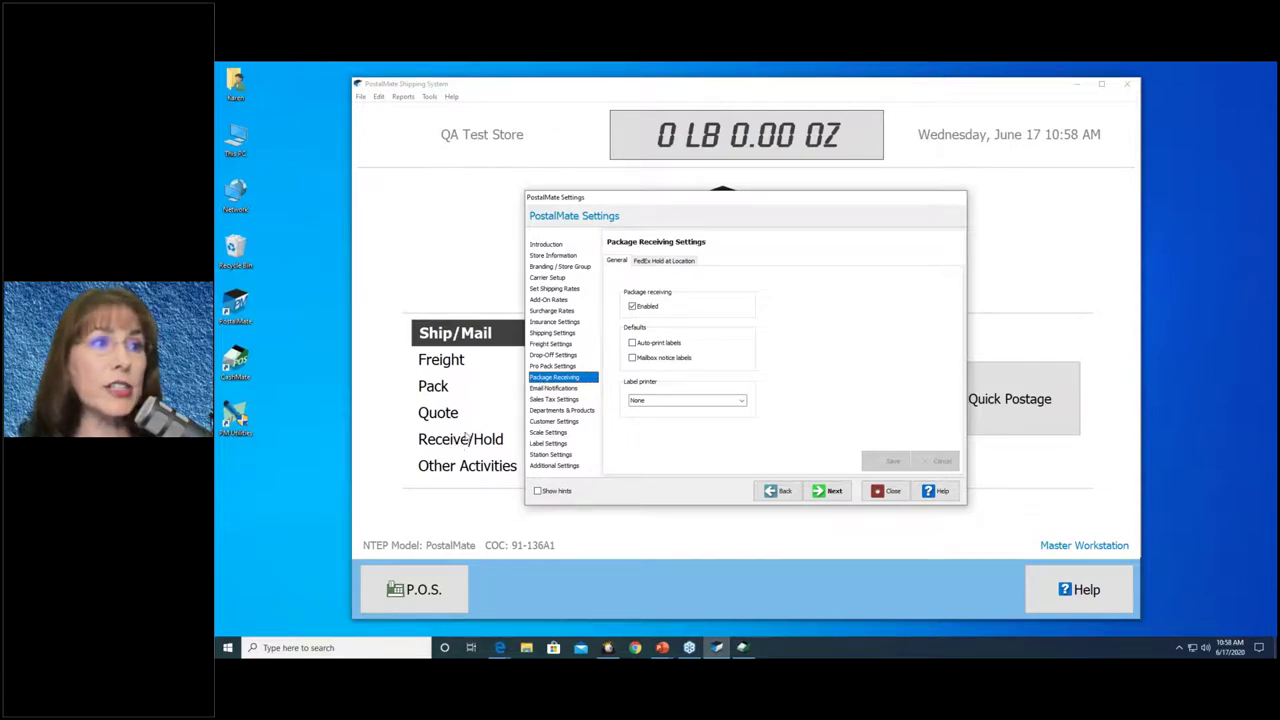
pyautogui.click(550, 388)
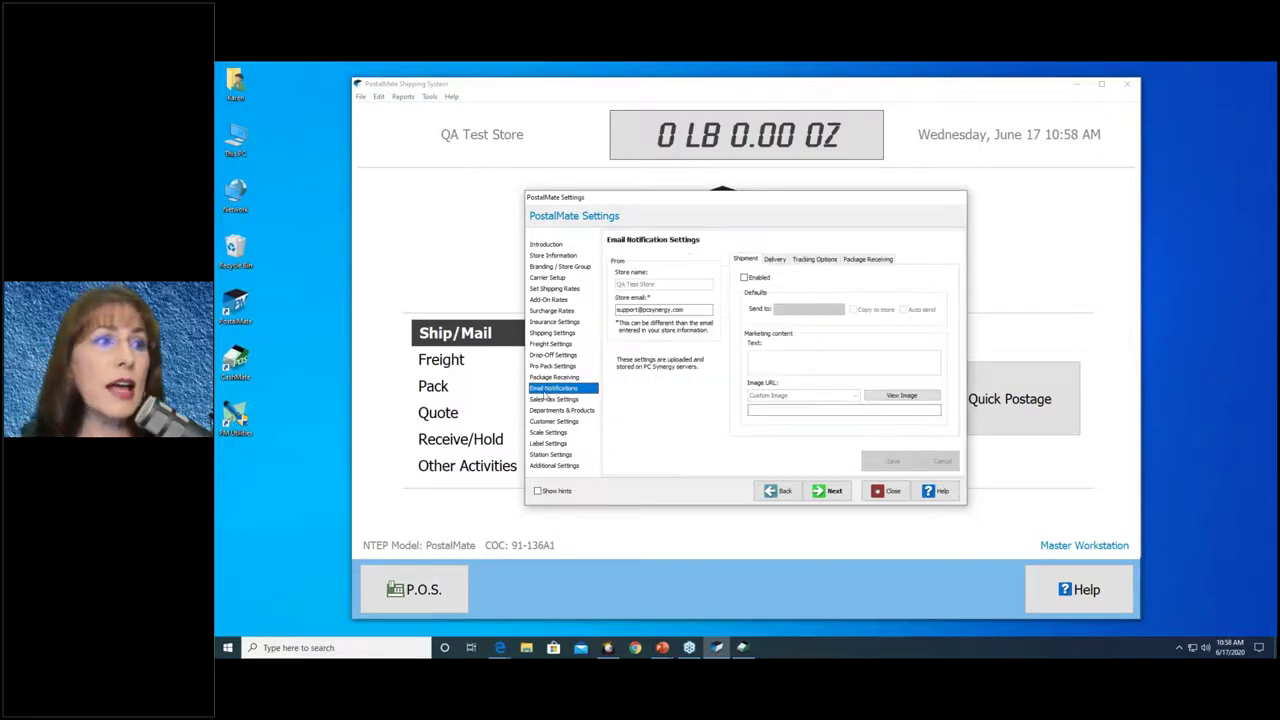
pyautogui.click(543, 443)
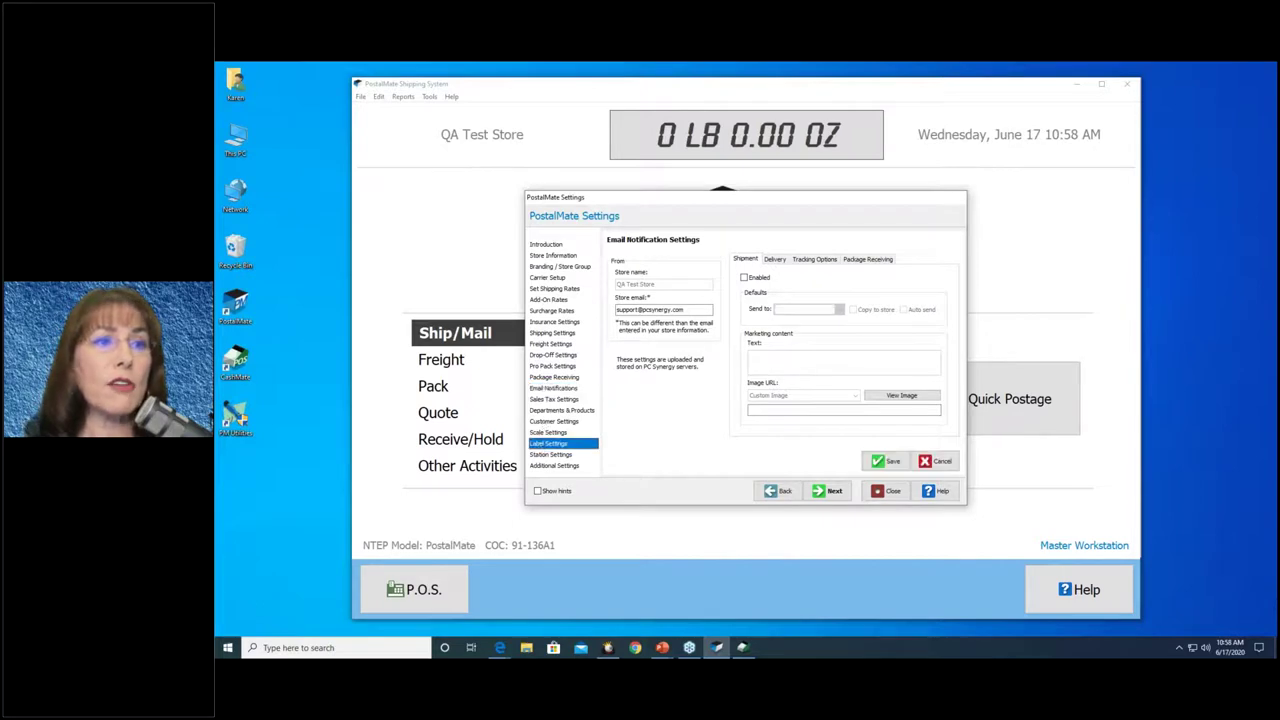
# Set the workstation's default report printer to HP Color LaserJet Pro M453-4 and save the change while returning to Set Shipping Rates
pyautogui.click(540, 455)
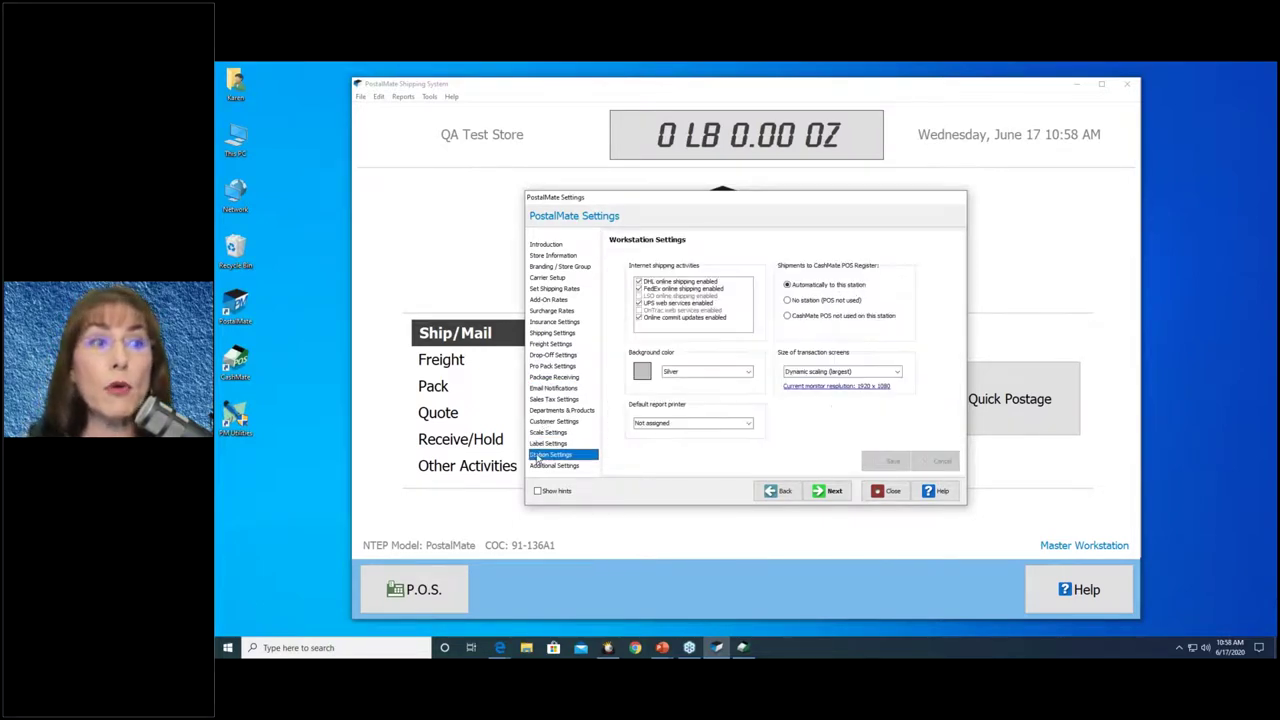
pyautogui.click(675, 422)
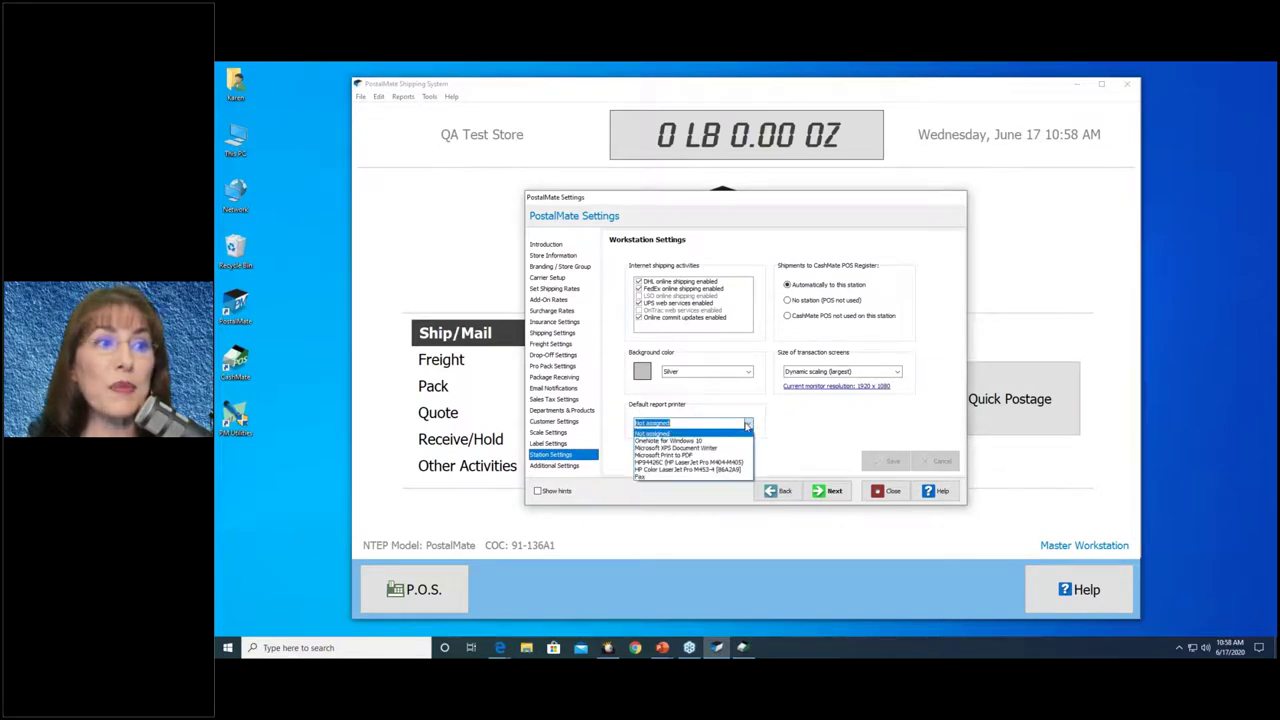
pyautogui.click(709, 470)
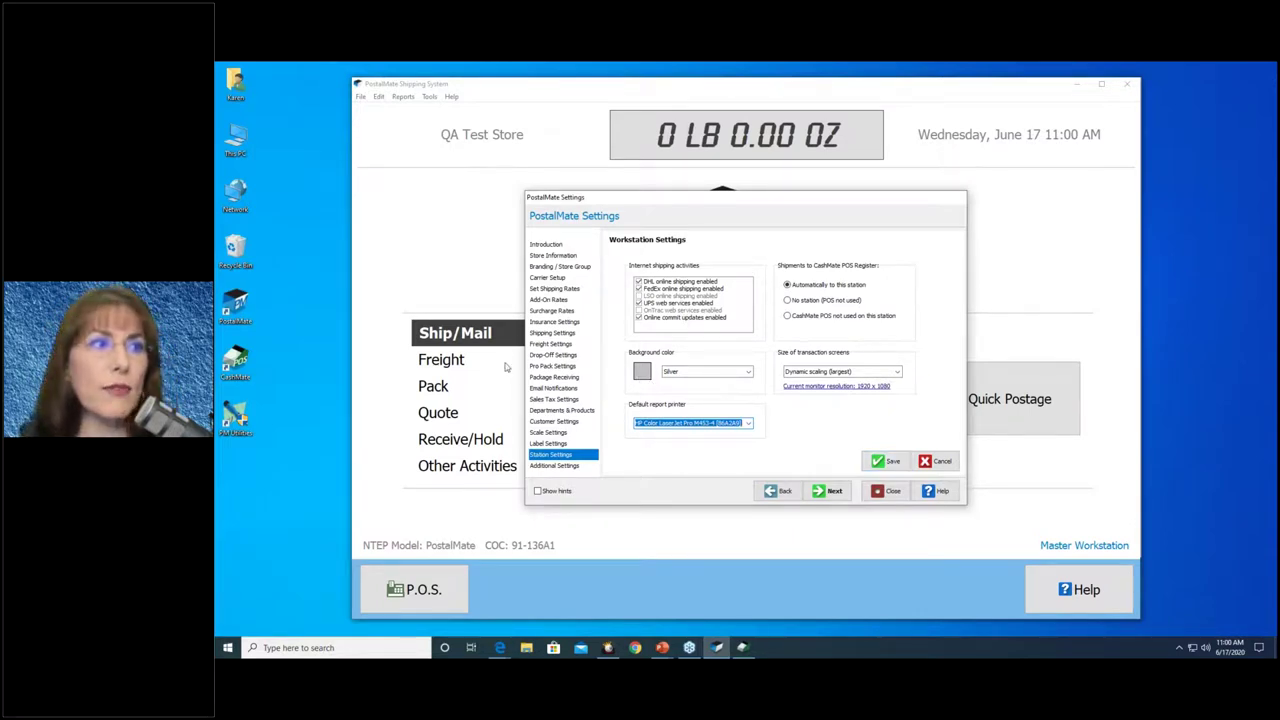
pyautogui.click(549, 289)
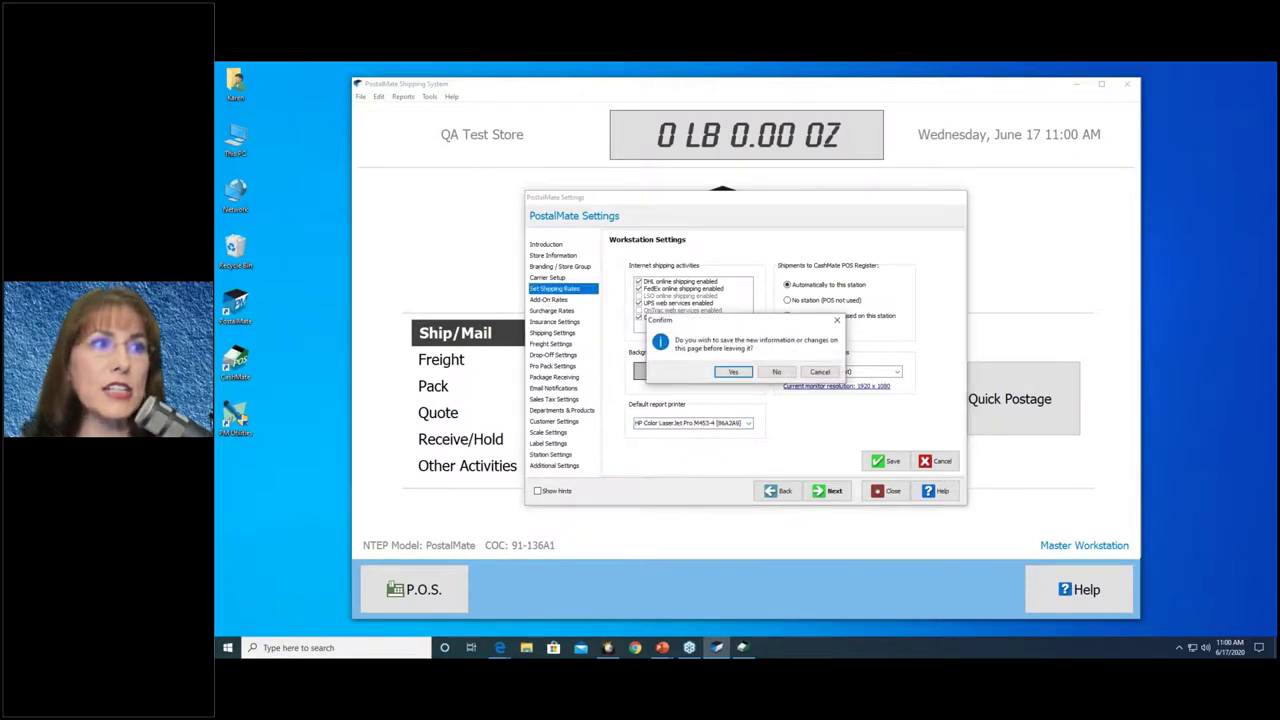
pyautogui.click(720, 373)
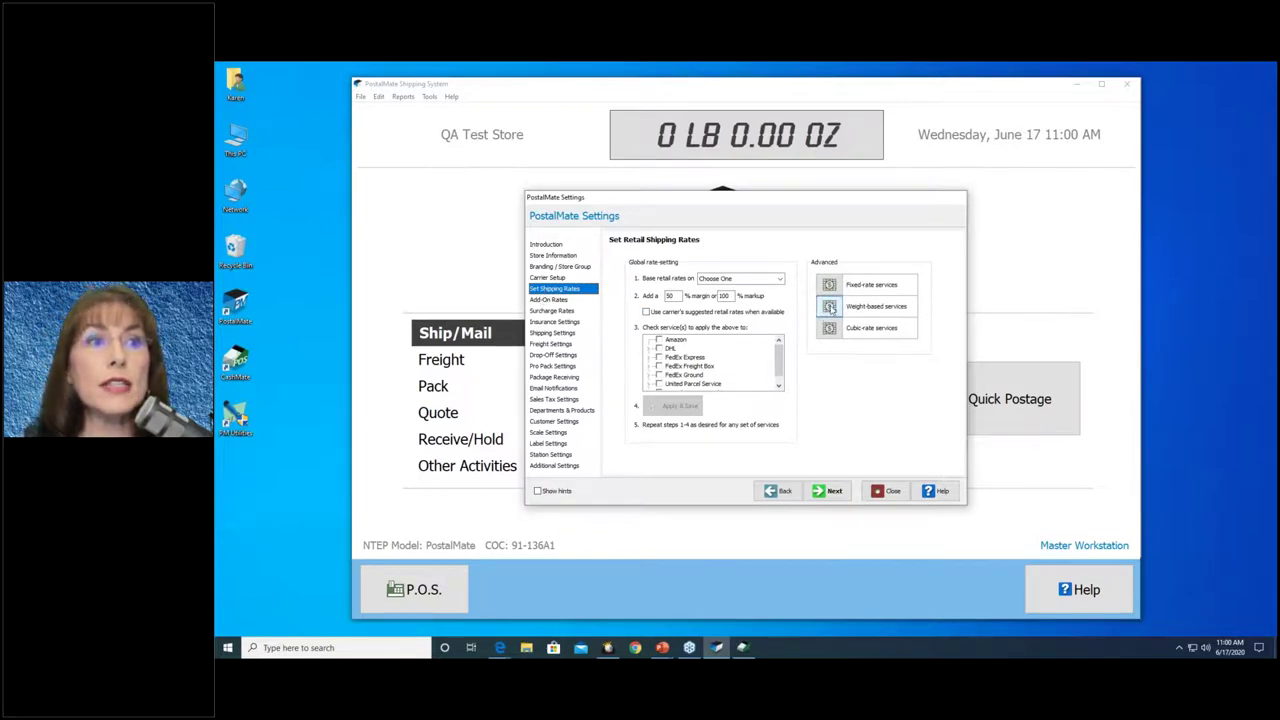
# Open the weight-based rates for FedEx Ground Home Delivery and view them as "Profit %, retail over wholesale"
pyautogui.click(830, 308)
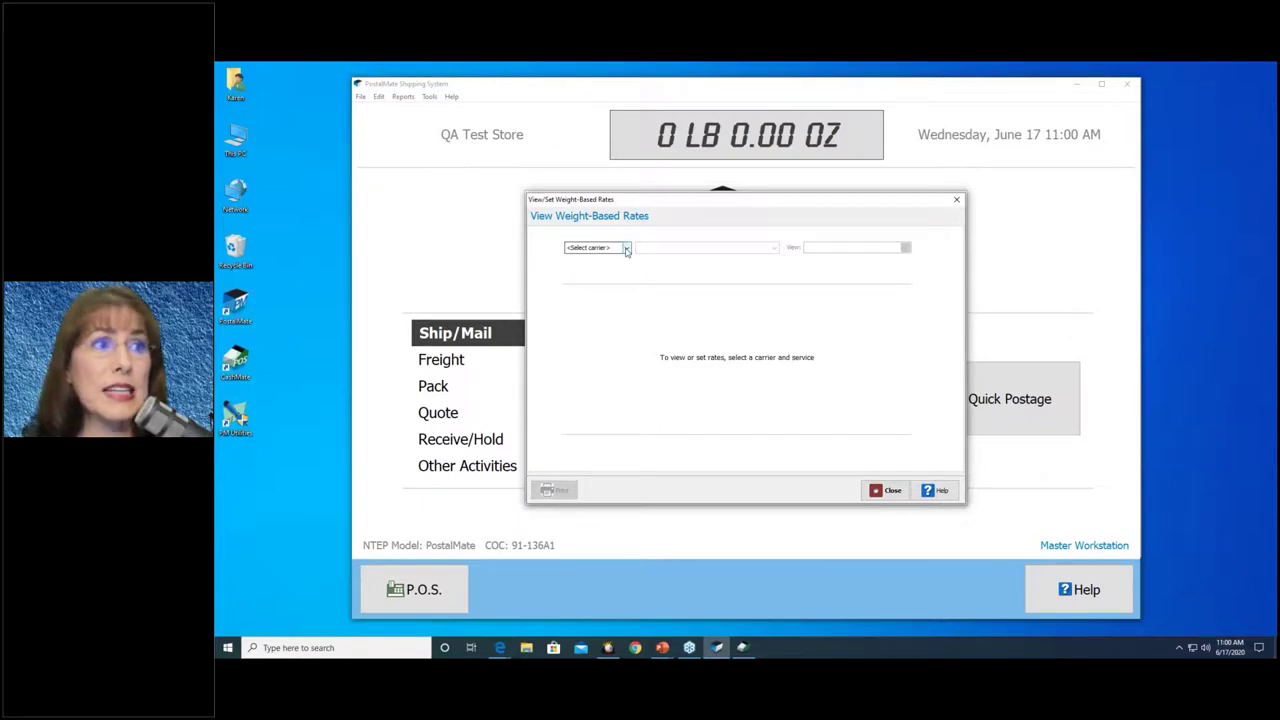
pyautogui.click(626, 249)
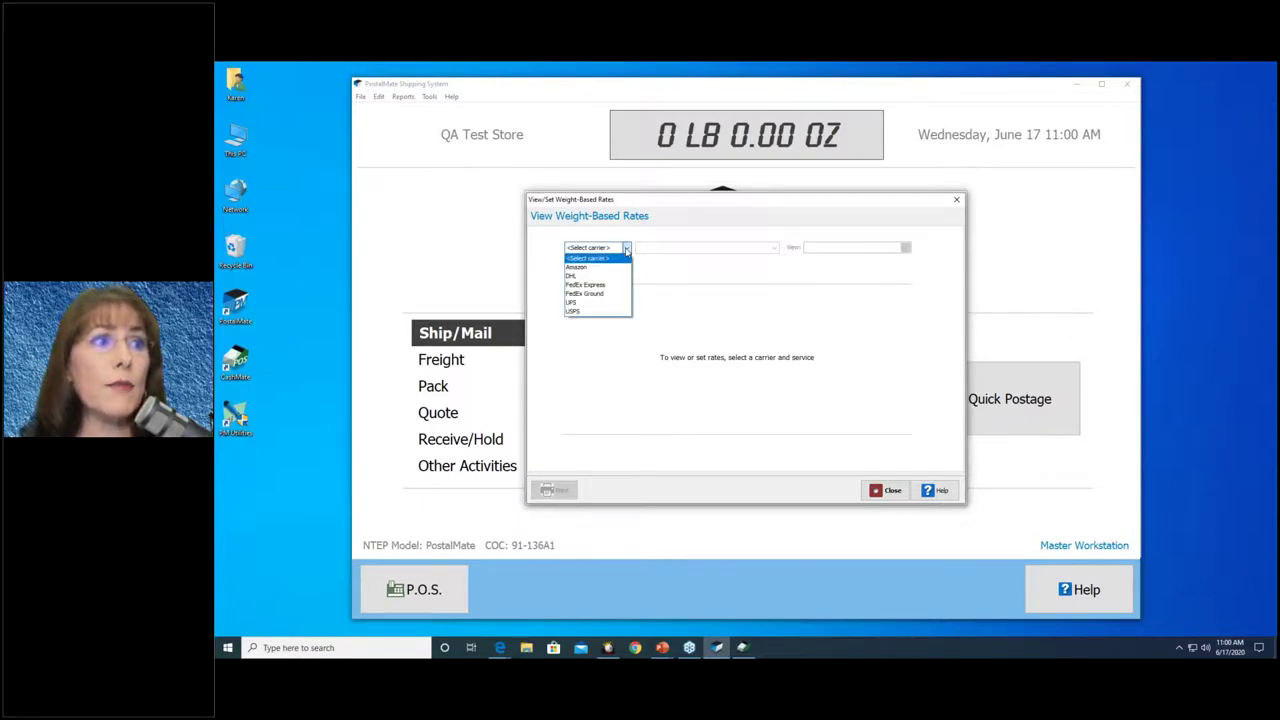
pyautogui.click(618, 293)
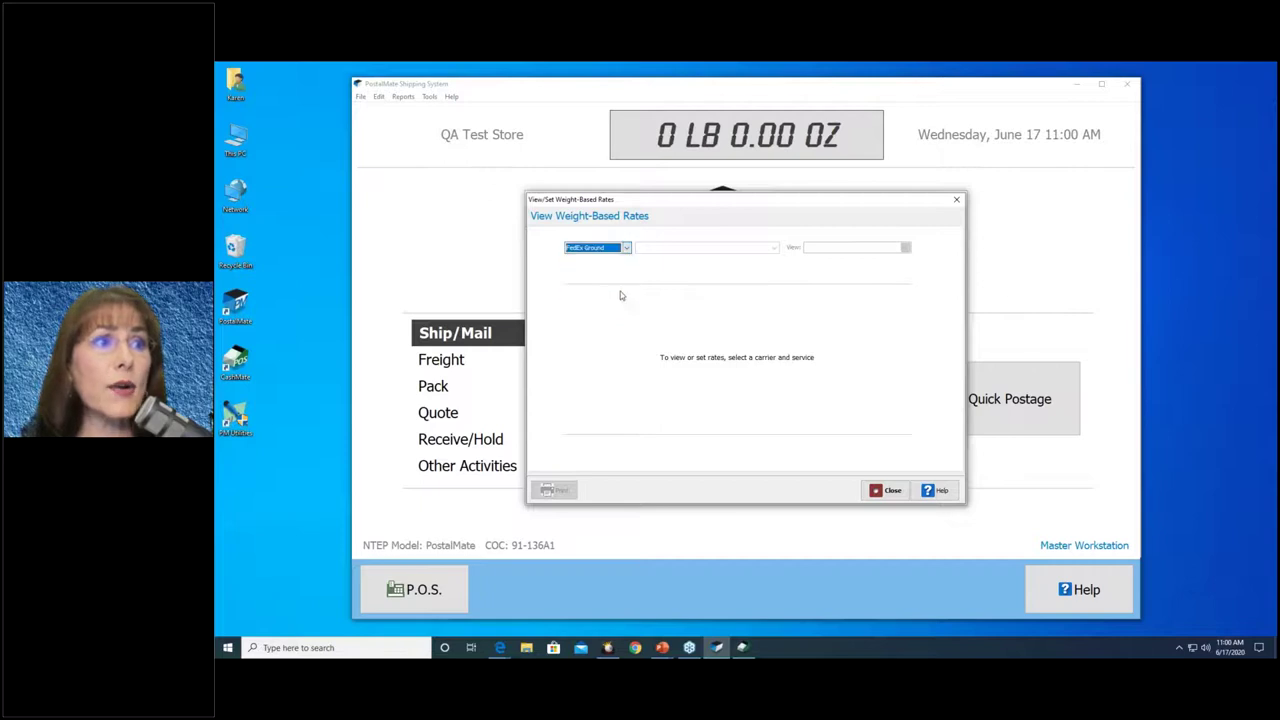
pyautogui.click(776, 249)
pyautogui.click(740, 287)
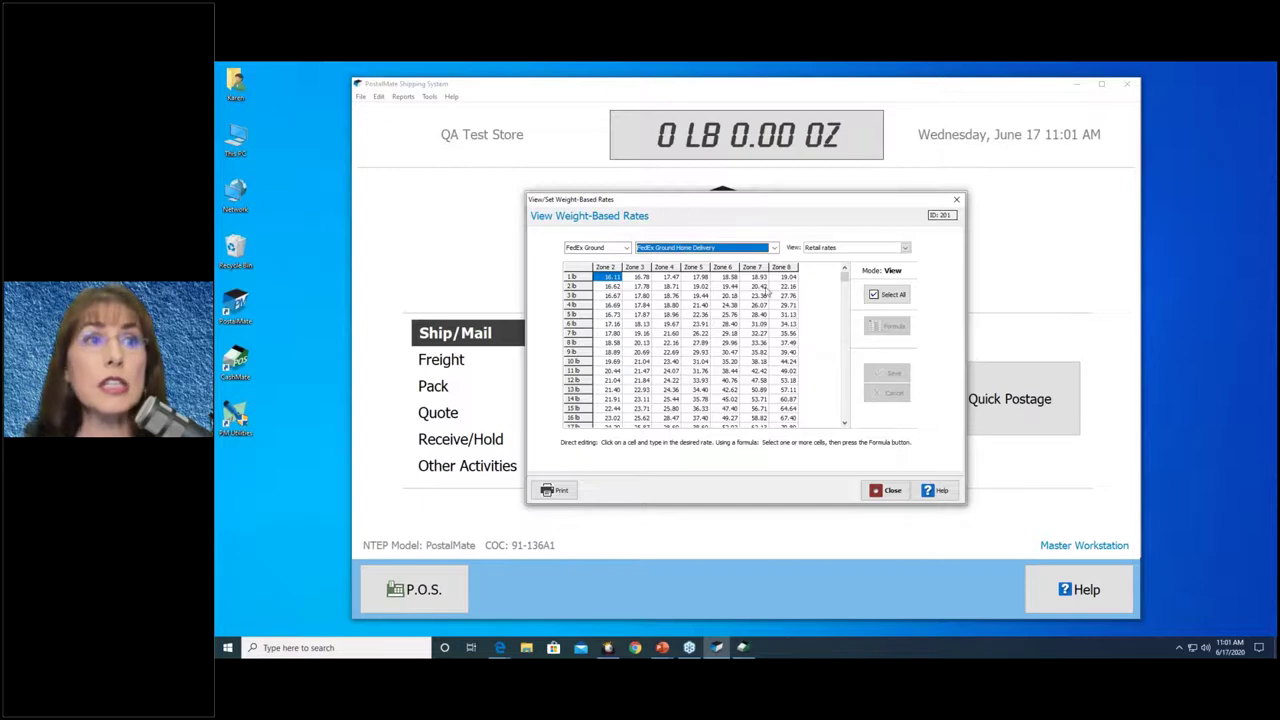
pyautogui.click(905, 250)
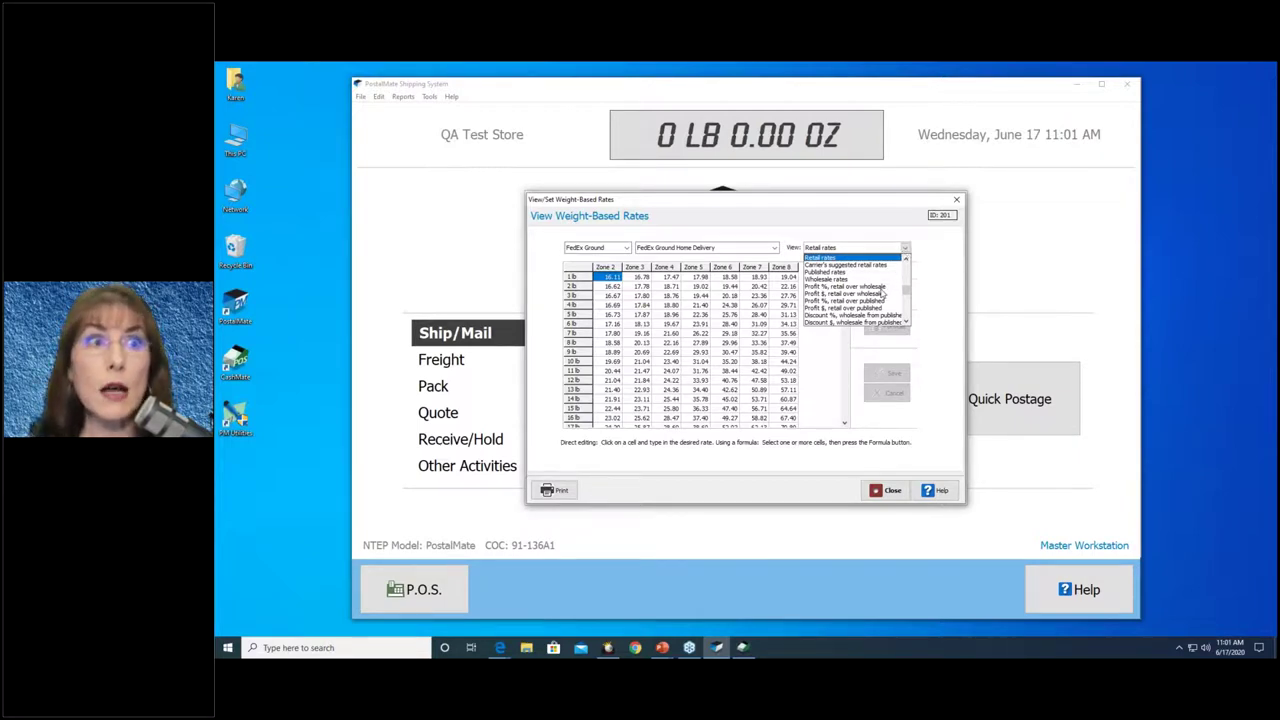
pyautogui.click(881, 288)
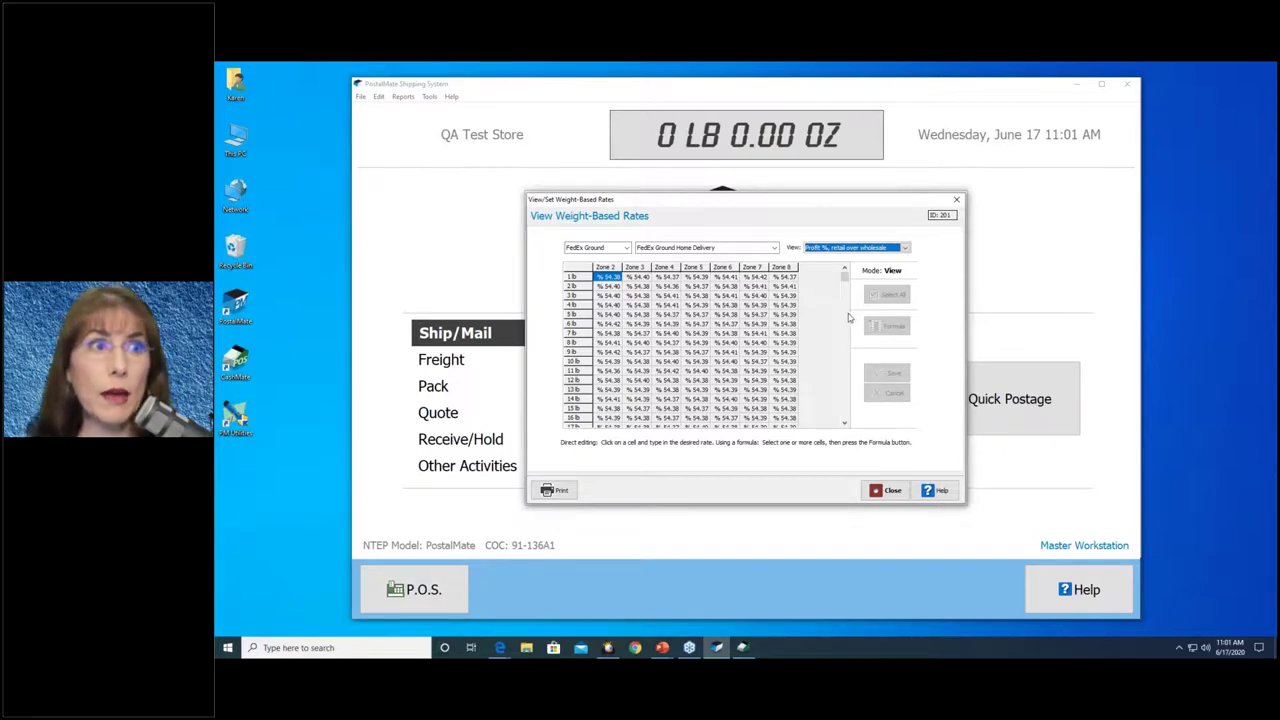
# Show the weight-based rates for FedEx Express, service FedEx 2Day, as "Profit %, retail over wholesale"
pyautogui.click(775, 248)
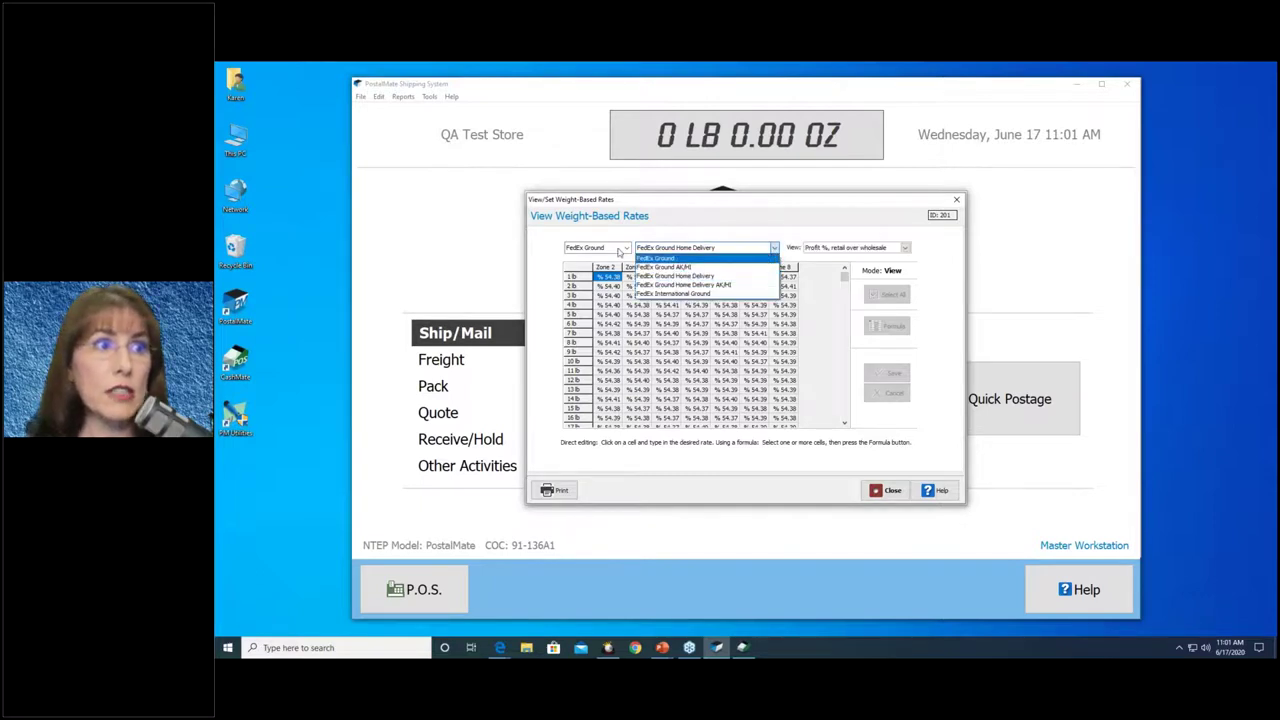
pyautogui.click(623, 249)
pyautogui.click(623, 249)
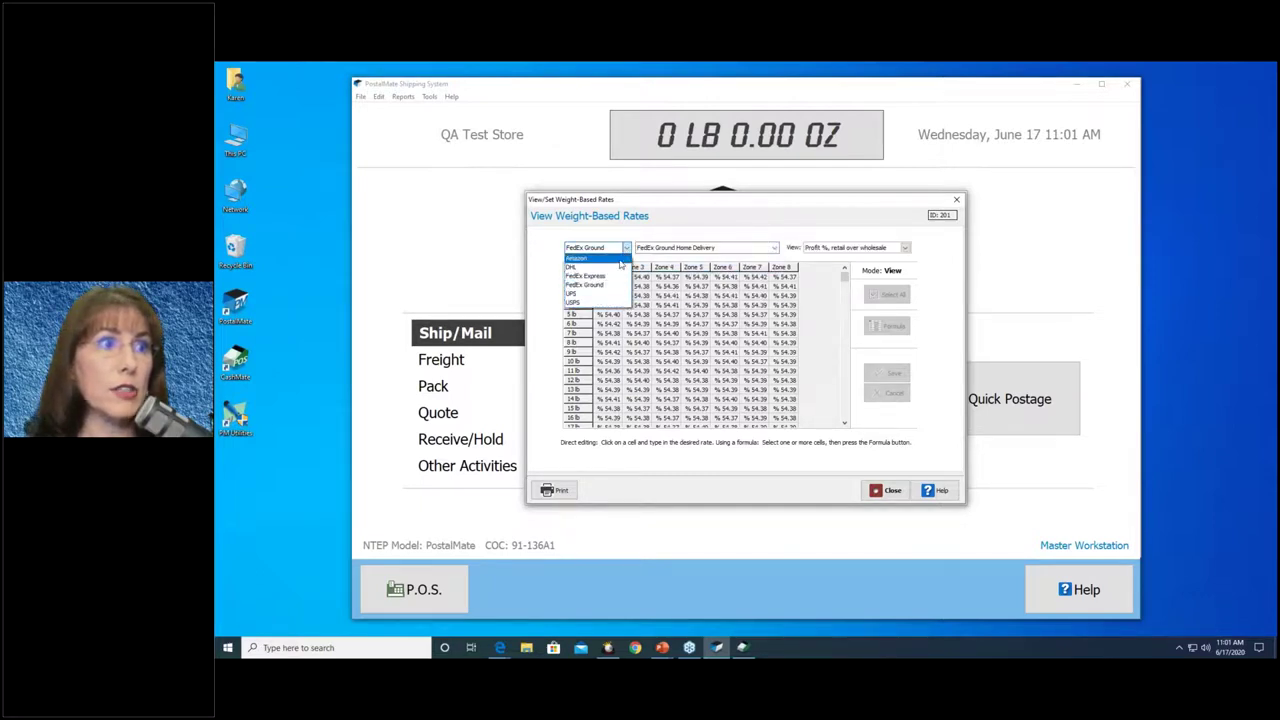
pyautogui.click(612, 276)
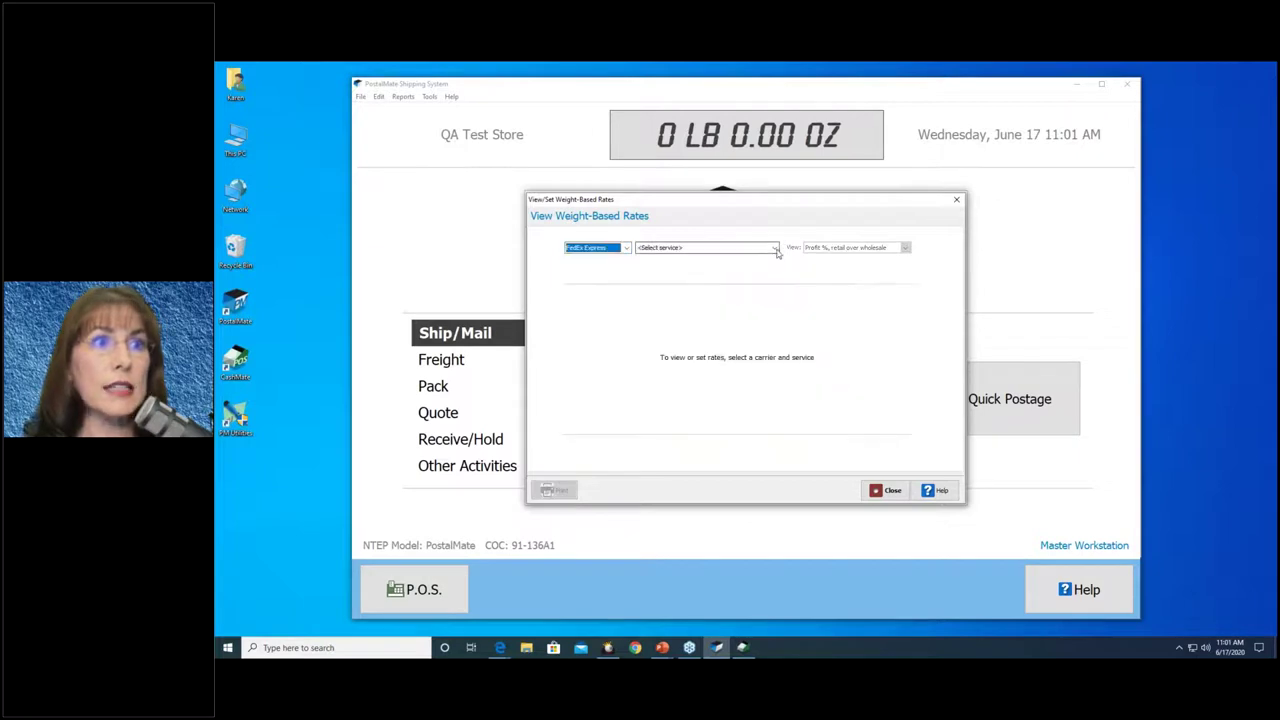
pyautogui.click(773, 248)
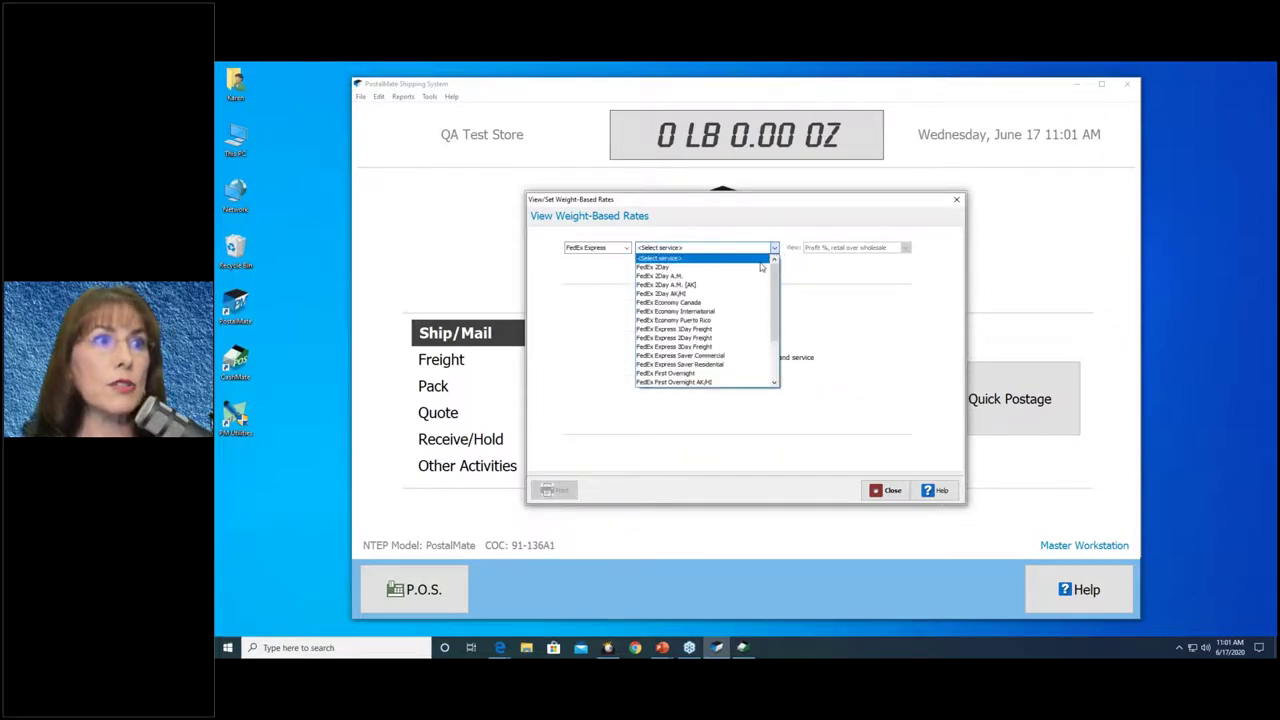
pyautogui.click(756, 267)
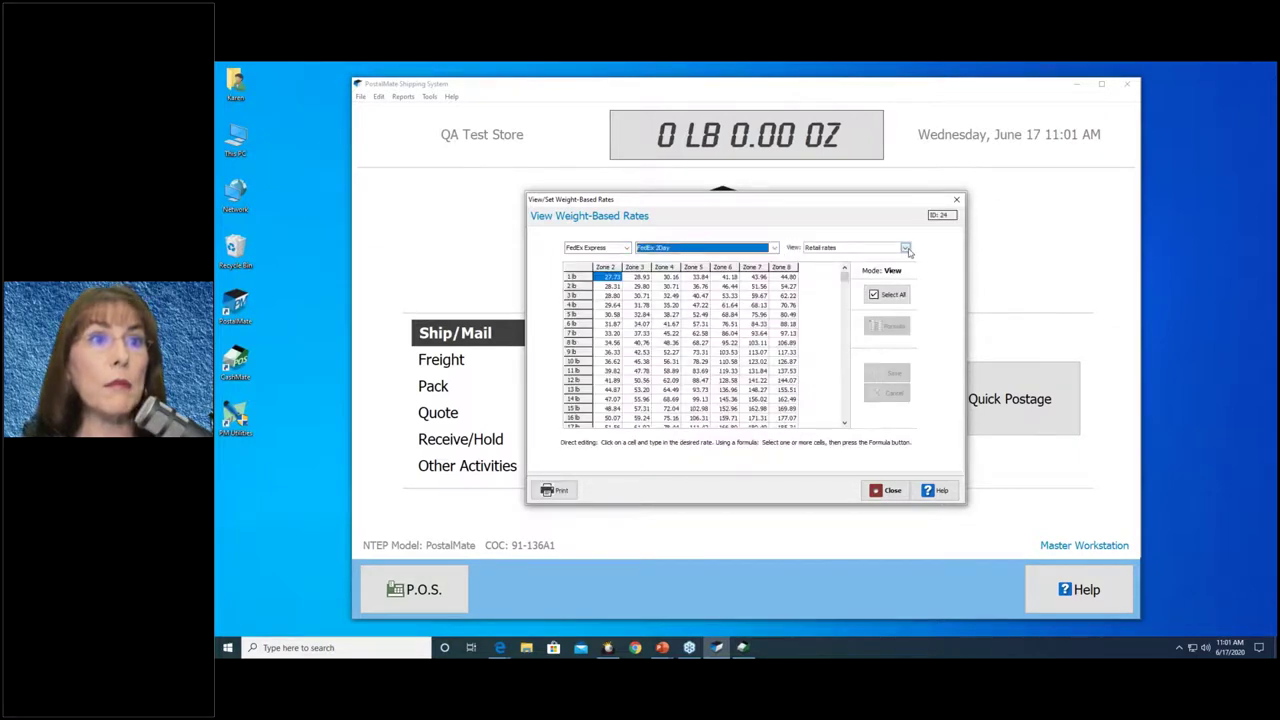
pyautogui.click(906, 248)
pyautogui.click(872, 290)
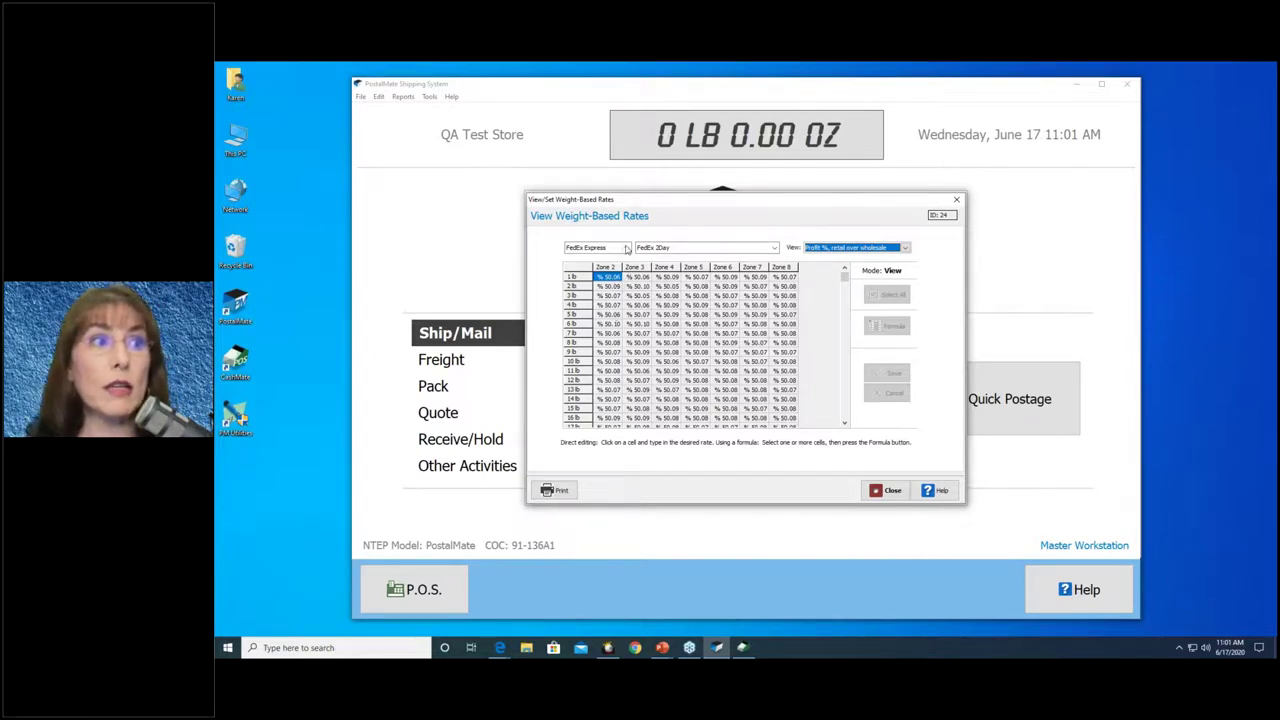
# Review the USPS Priority Mail rates as "Profit %, retail over wholesale" across all weights, and close the rates window
pyautogui.click(626, 249)
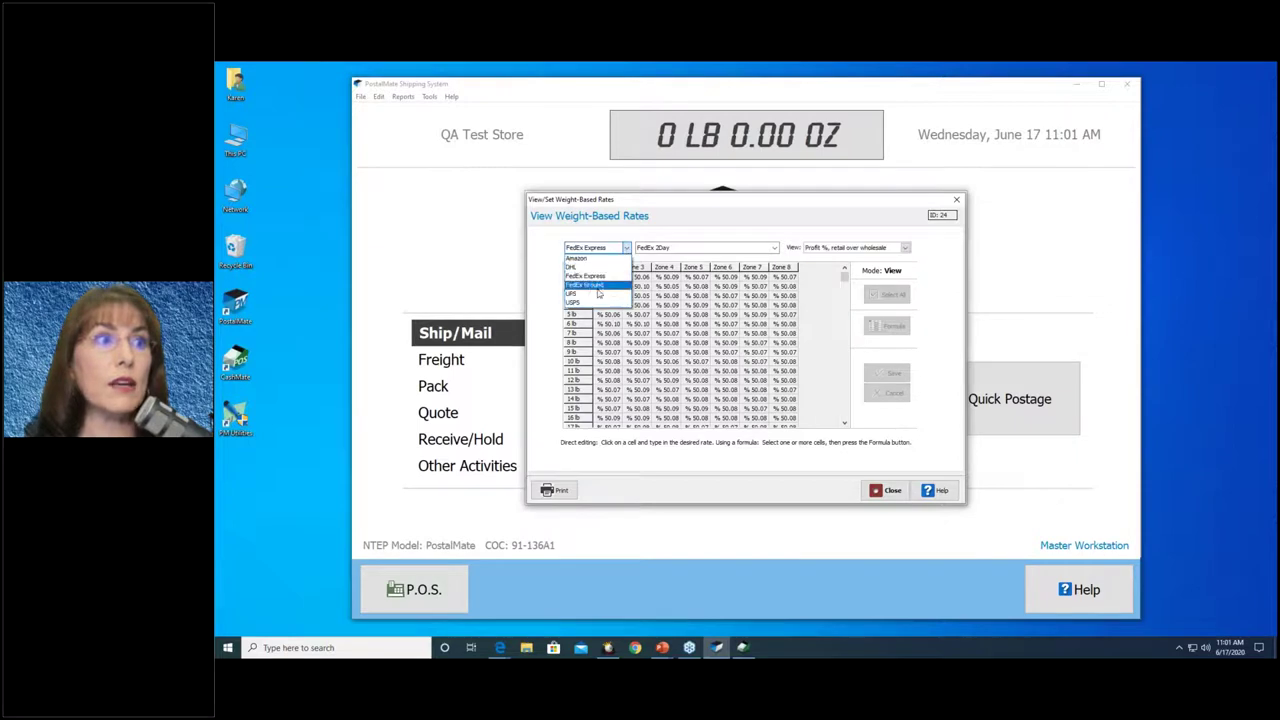
pyautogui.click(596, 302)
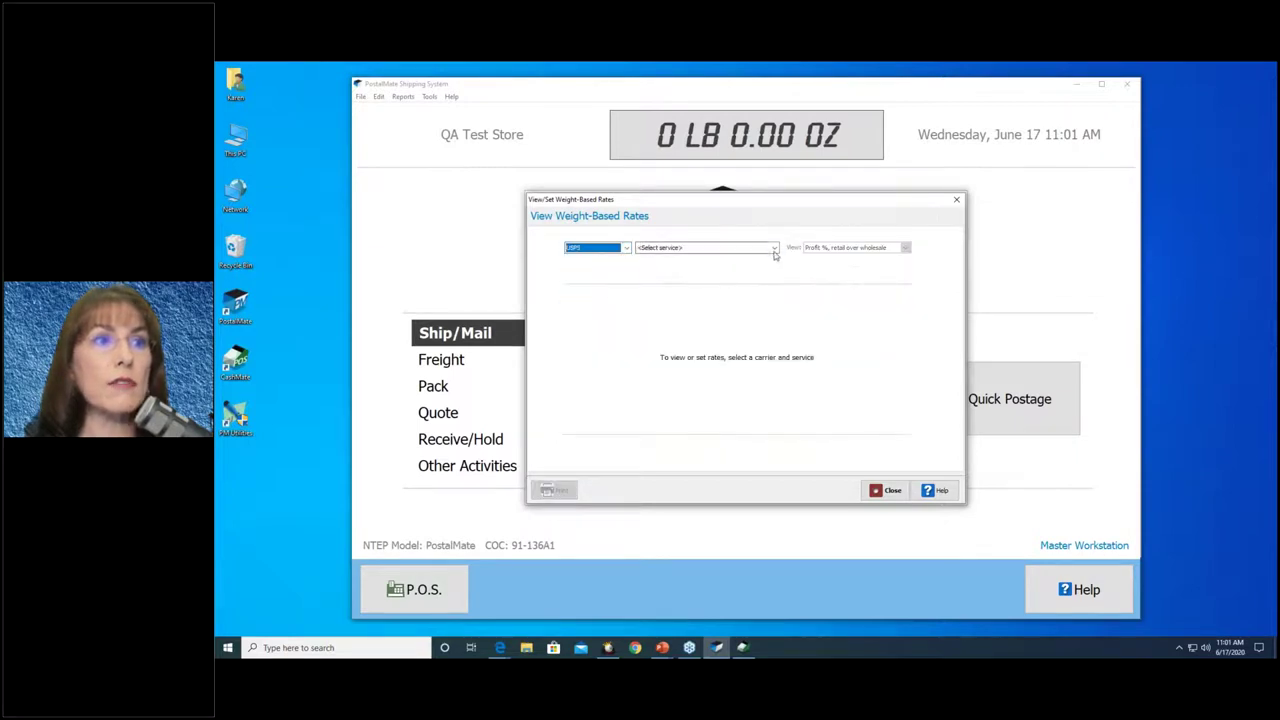
pyautogui.click(774, 248)
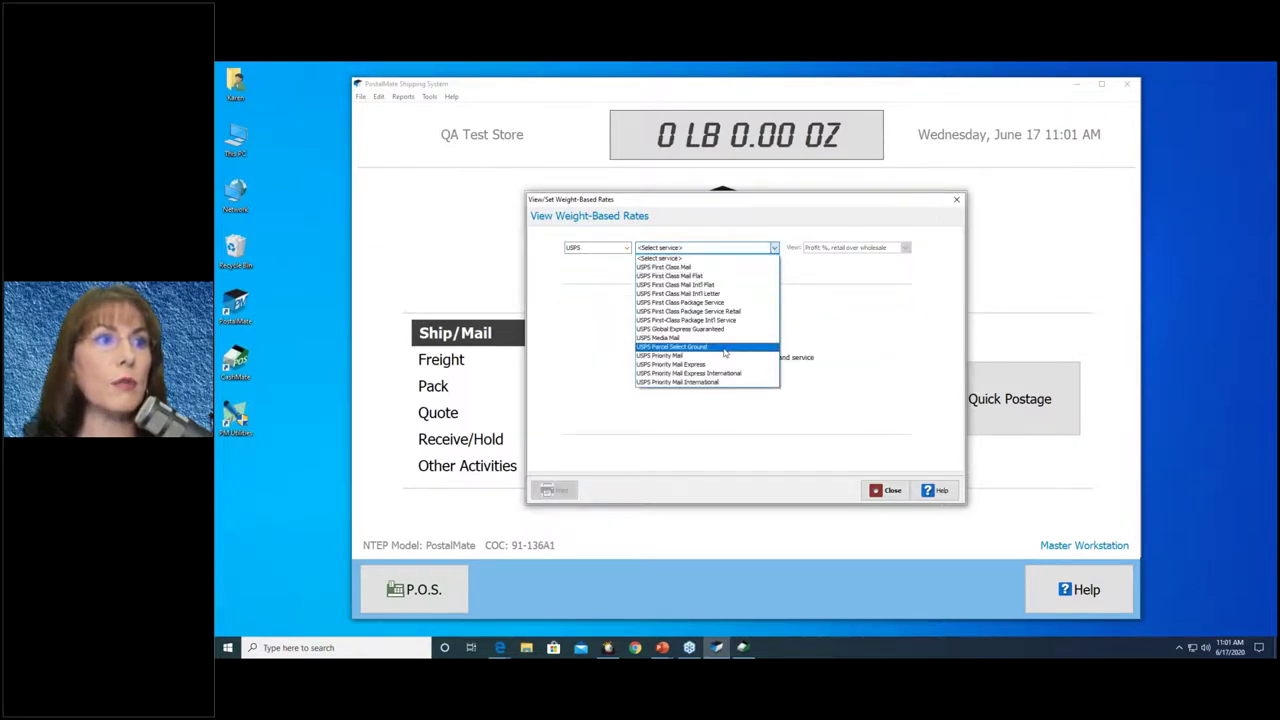
pyautogui.click(690, 355)
pyautogui.click(905, 247)
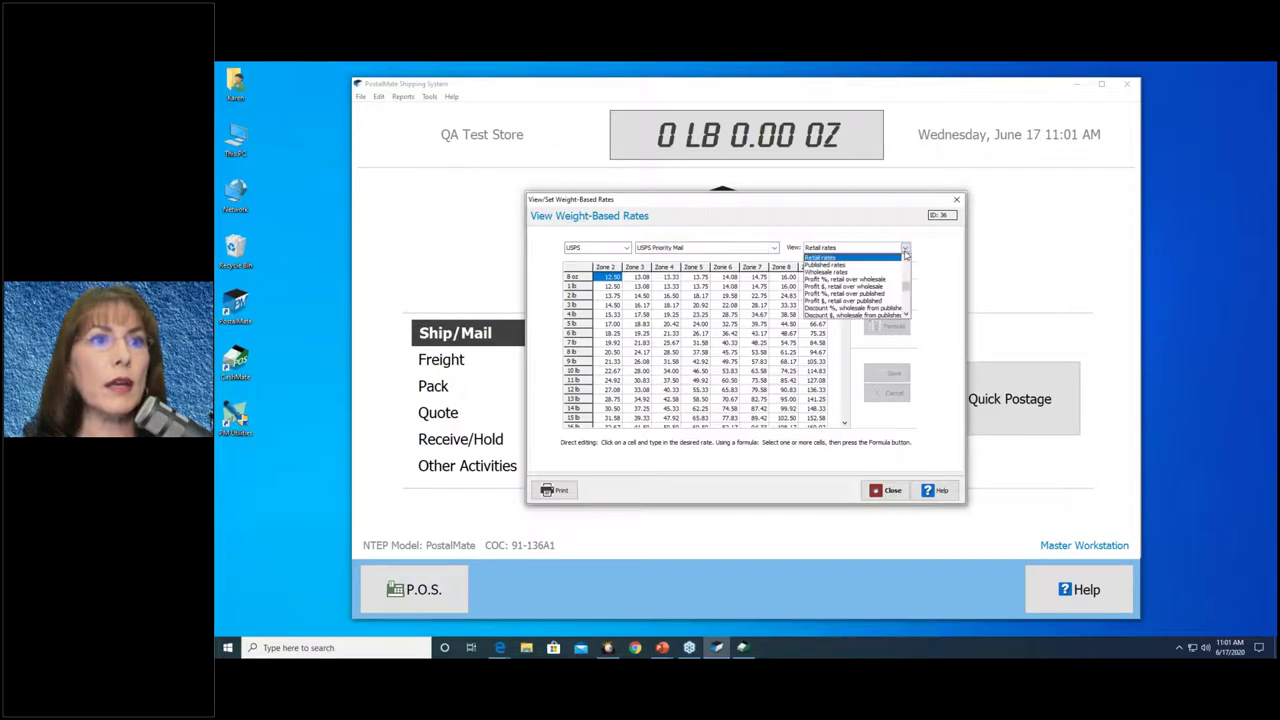
pyautogui.click(878, 280)
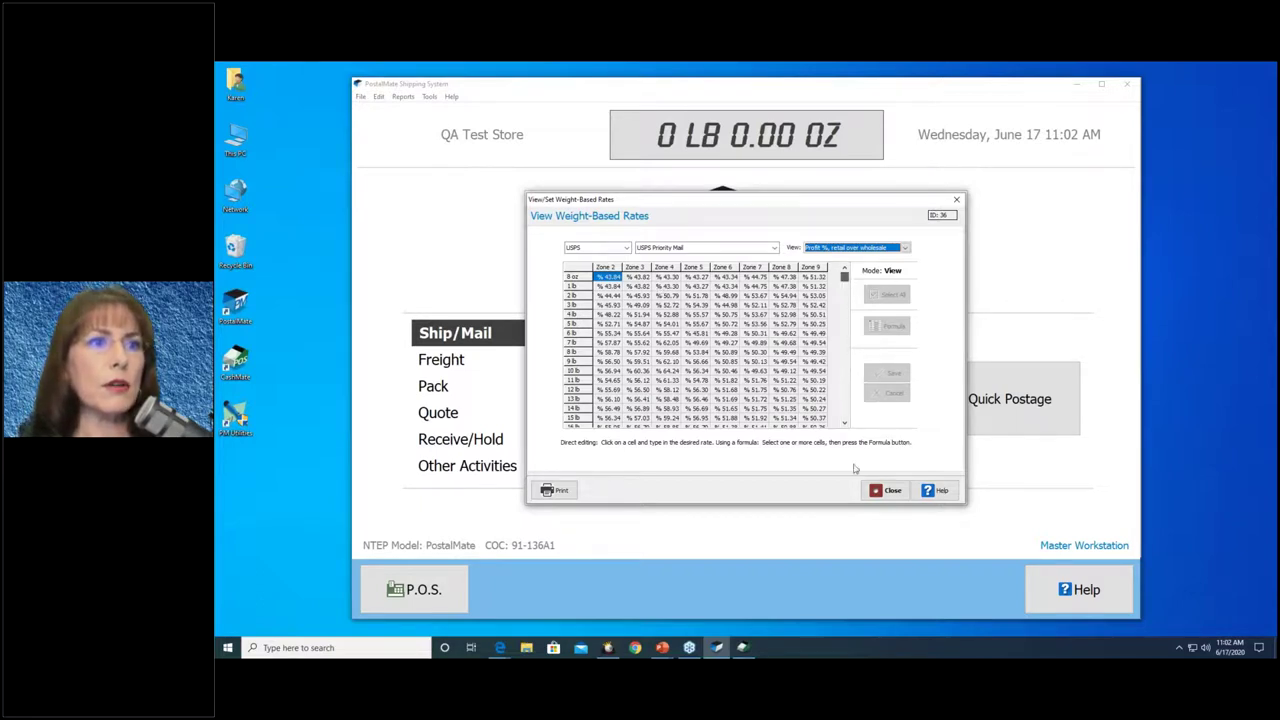
pyautogui.moveTo(849, 283); pyautogui.dragTo(849, 420)
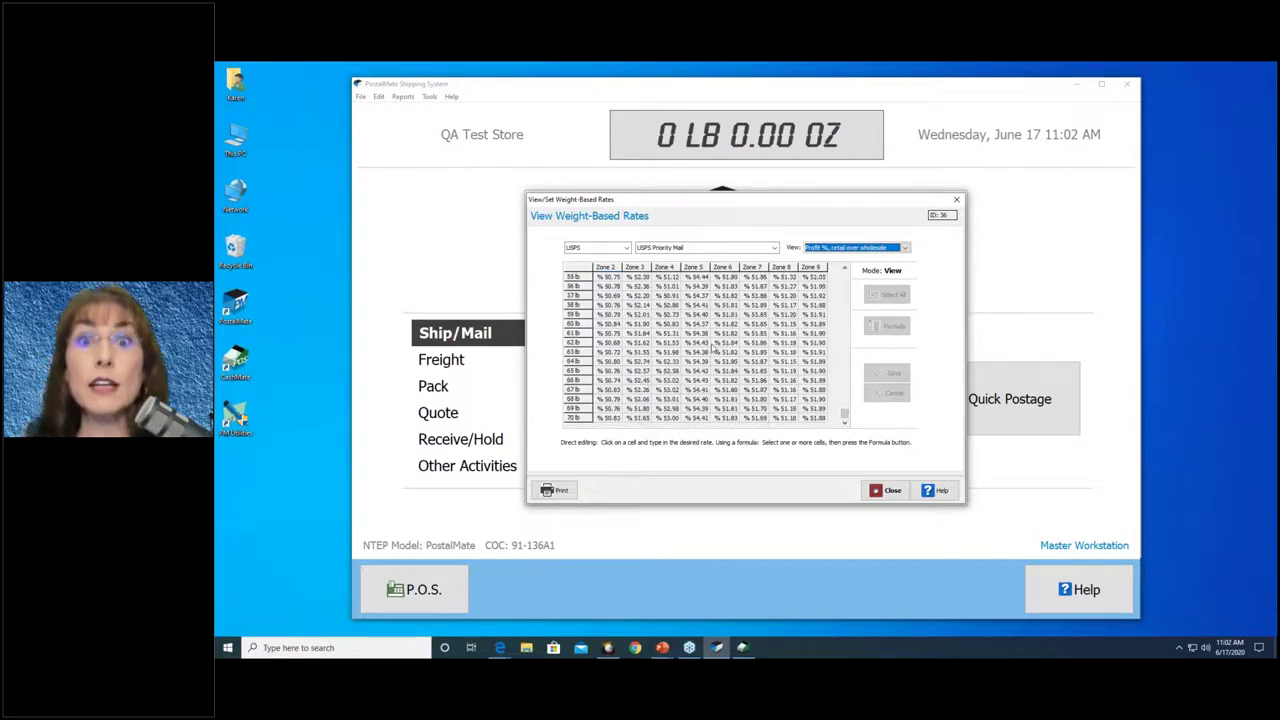
pyautogui.moveTo(845, 416); pyautogui.dragTo(849, 270)
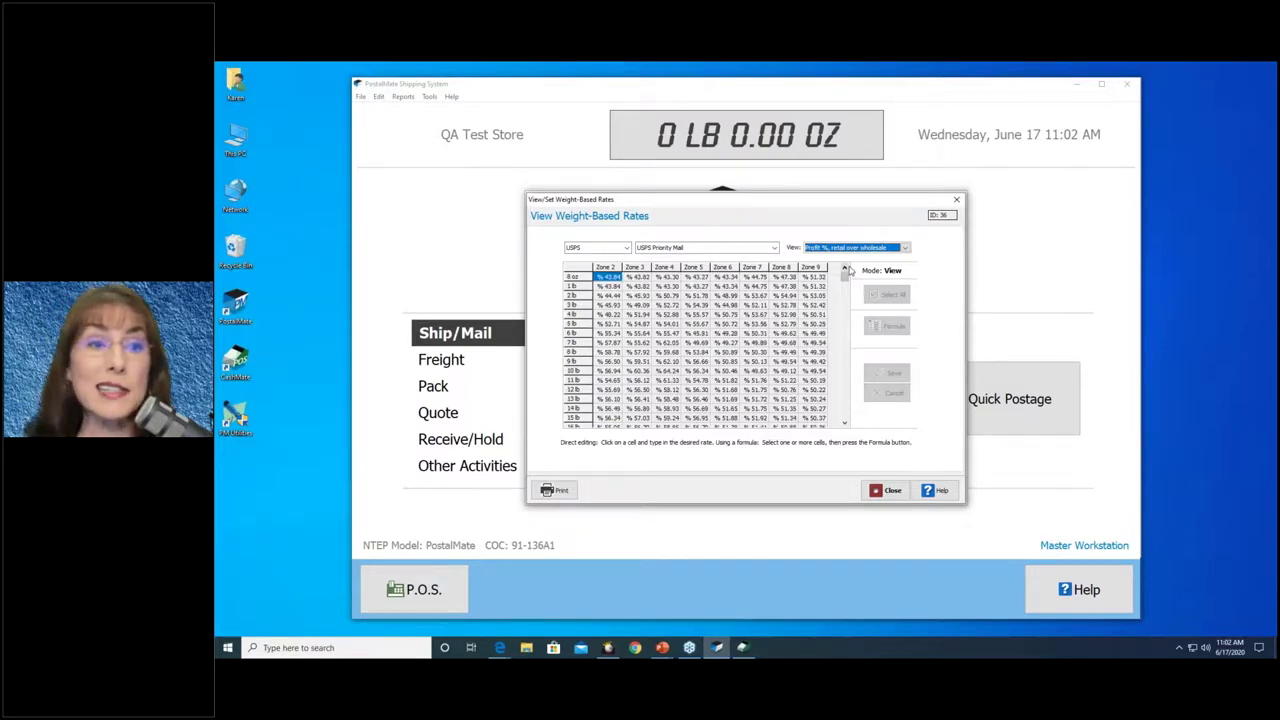
pyautogui.click(891, 491)
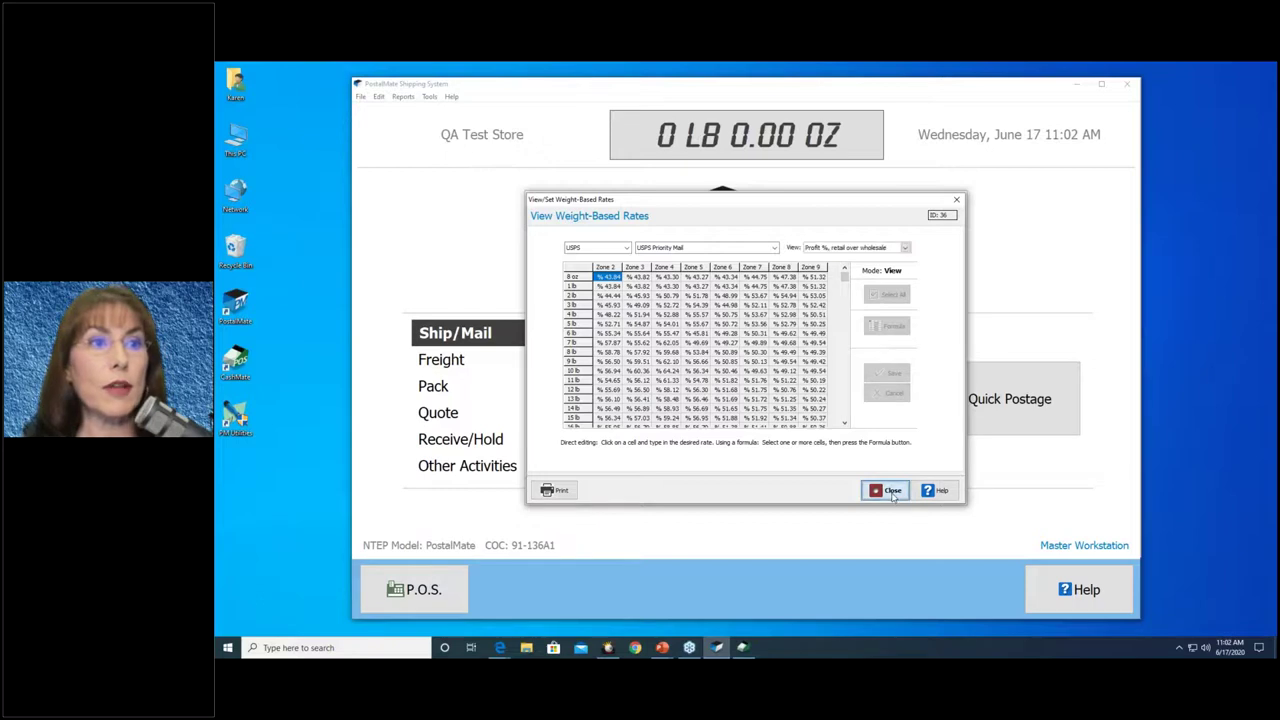
# View the Add-On Rates settings and review the full list of regular FedEx Express surcharges under Surcharge Rates
pyautogui.click(540, 300)
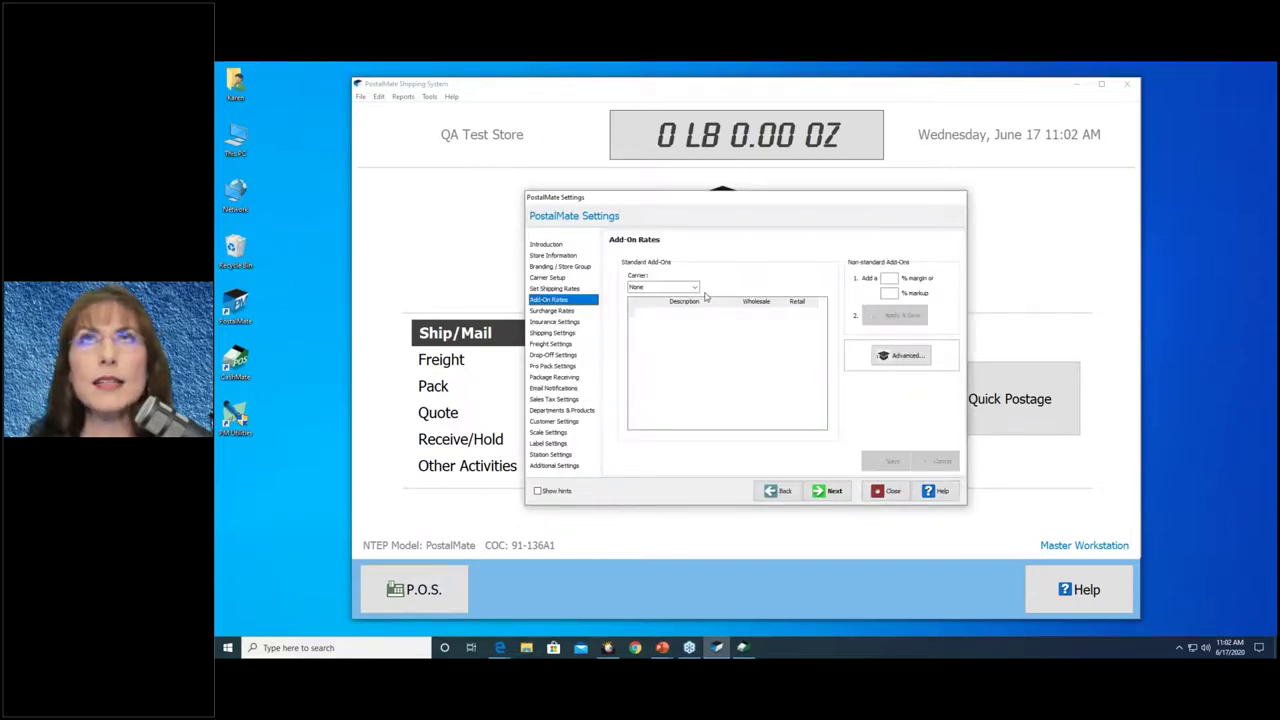
pyautogui.click(566, 312)
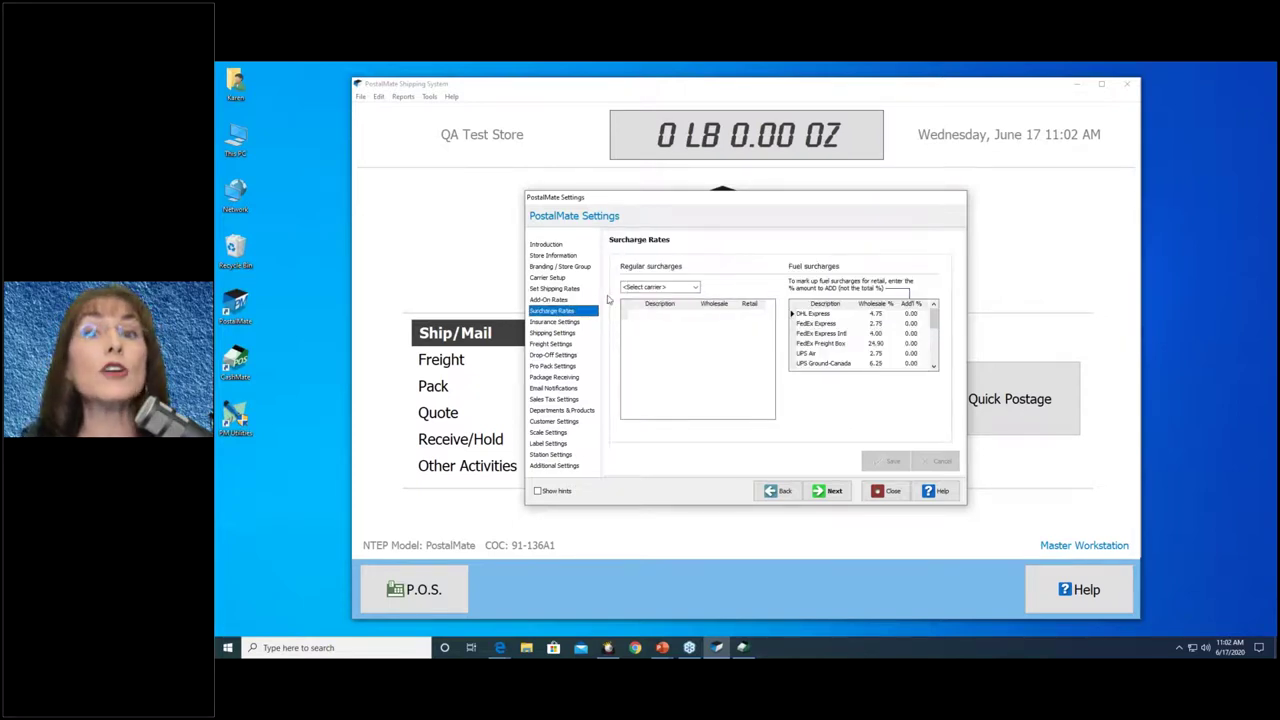
pyautogui.click(695, 287)
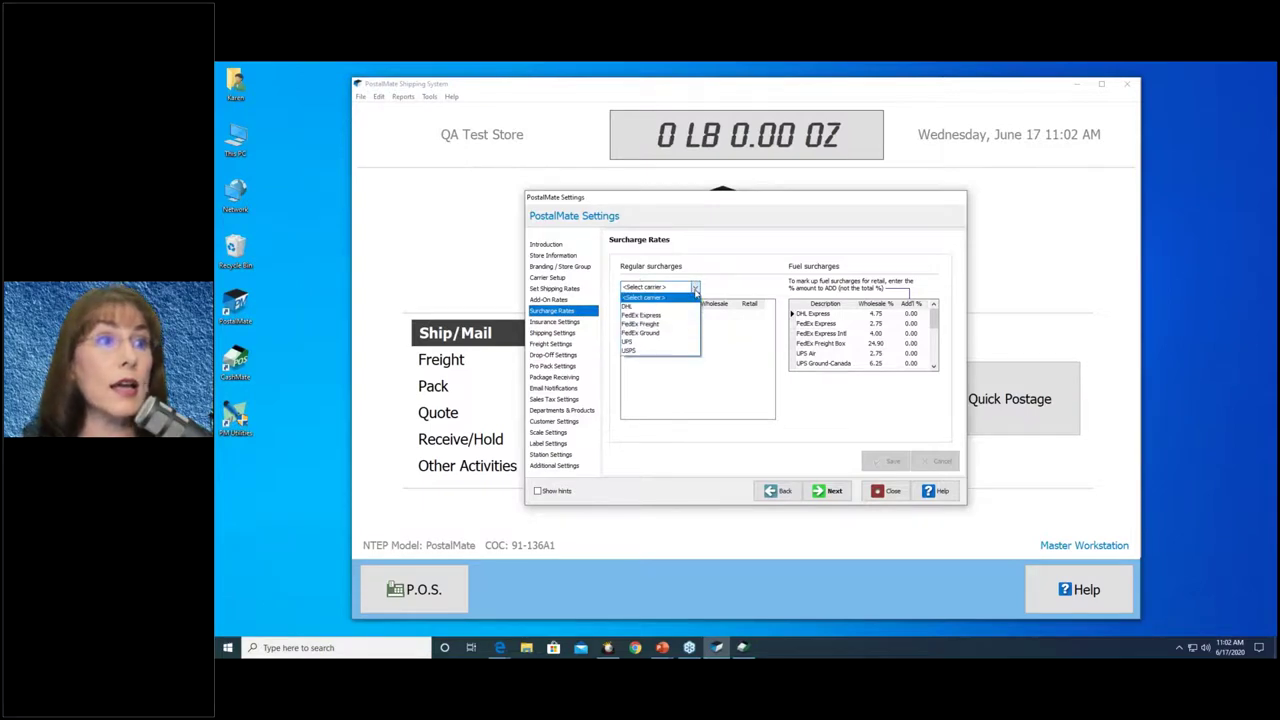
pyautogui.click(677, 316)
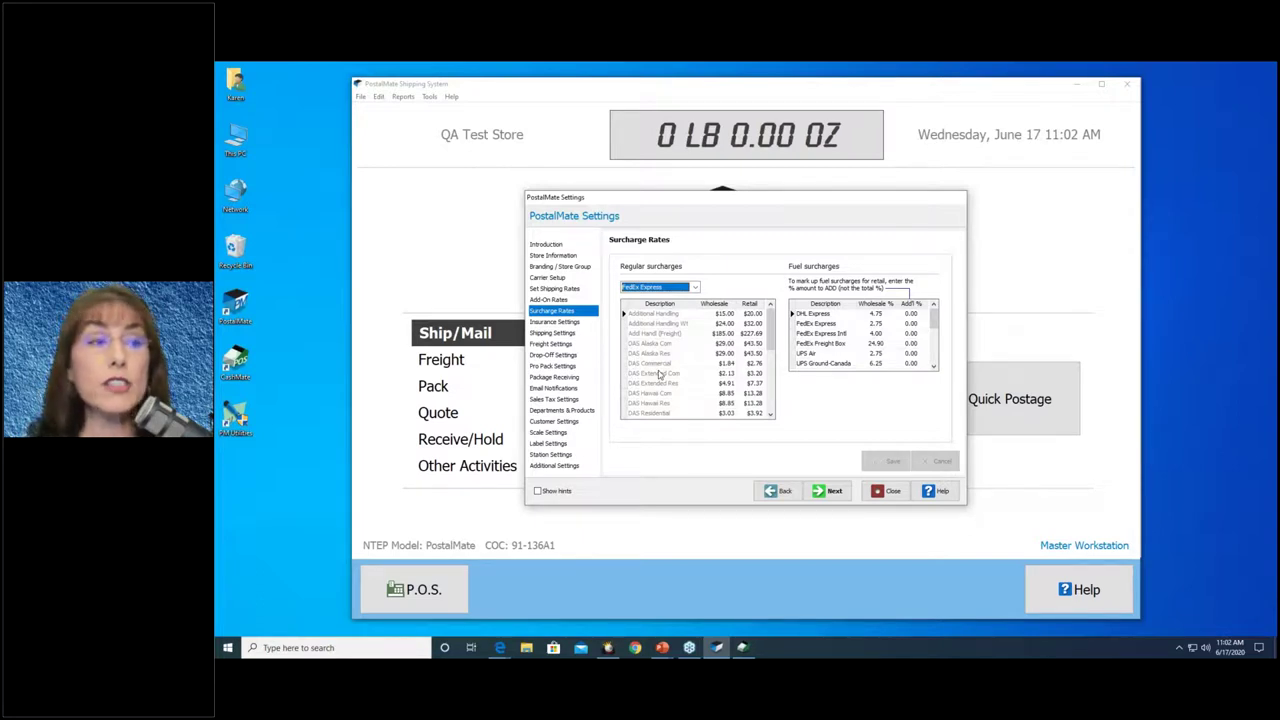
pyautogui.click(771, 402)
pyautogui.click(771, 409)
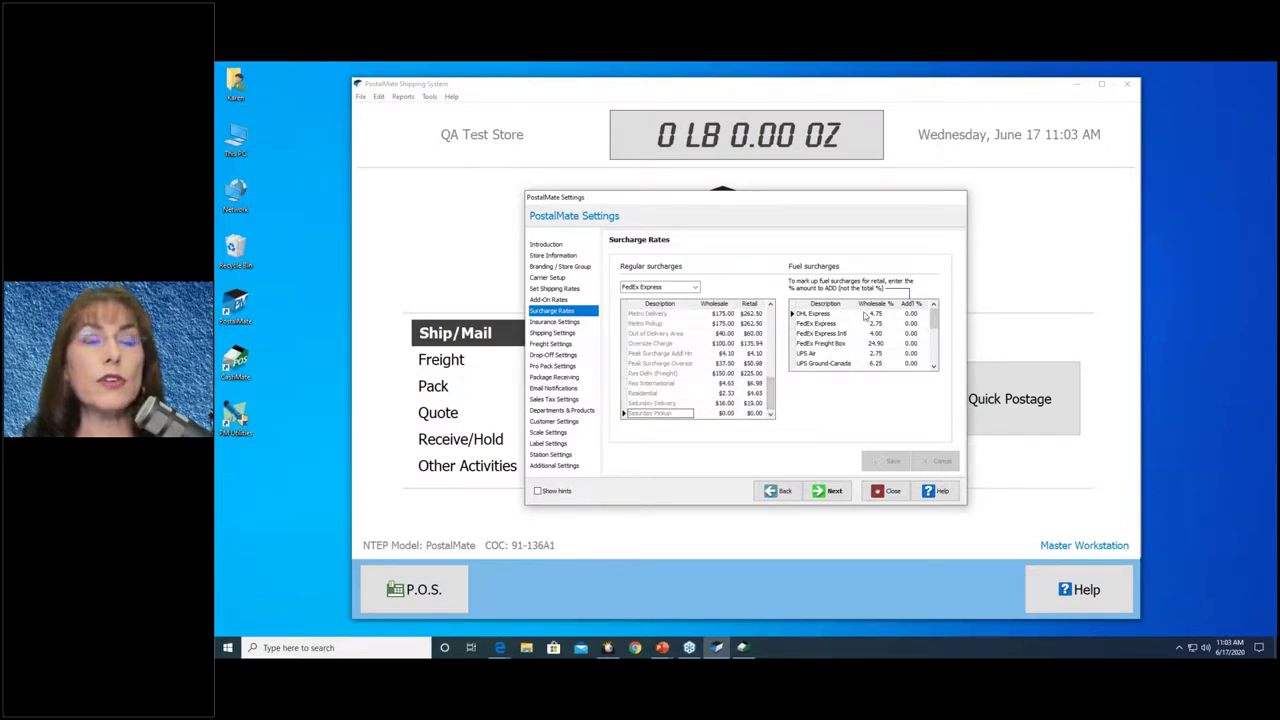
# Examine the wholesale and additional percentages of the fuel surcharges, and close PostalMate Settings
pyautogui.click(876, 364)
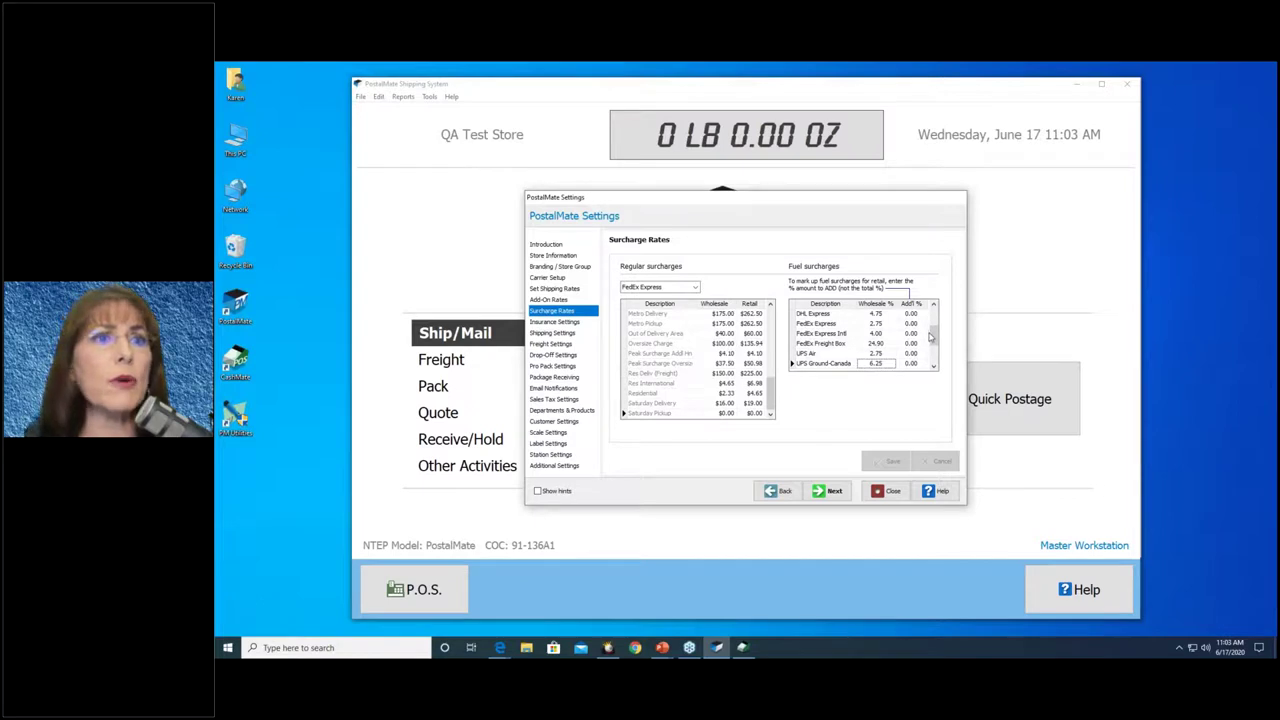
pyautogui.click(932, 316)
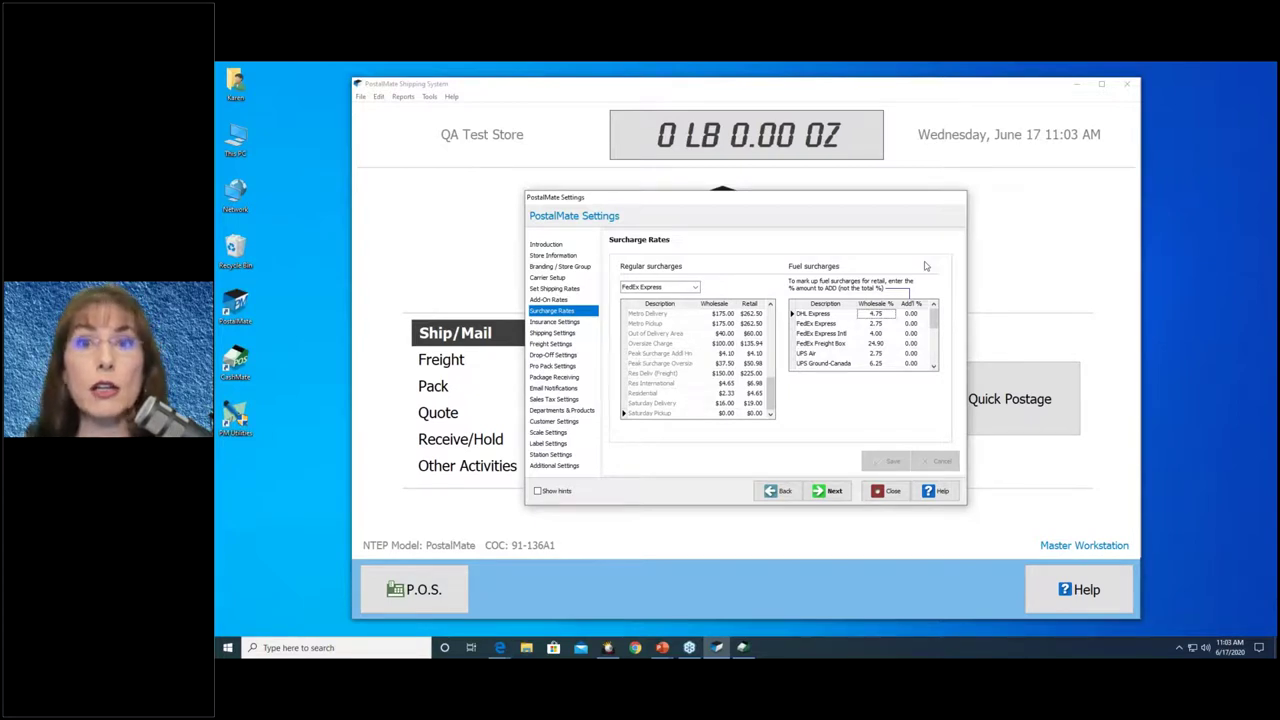
pyautogui.click(911, 315)
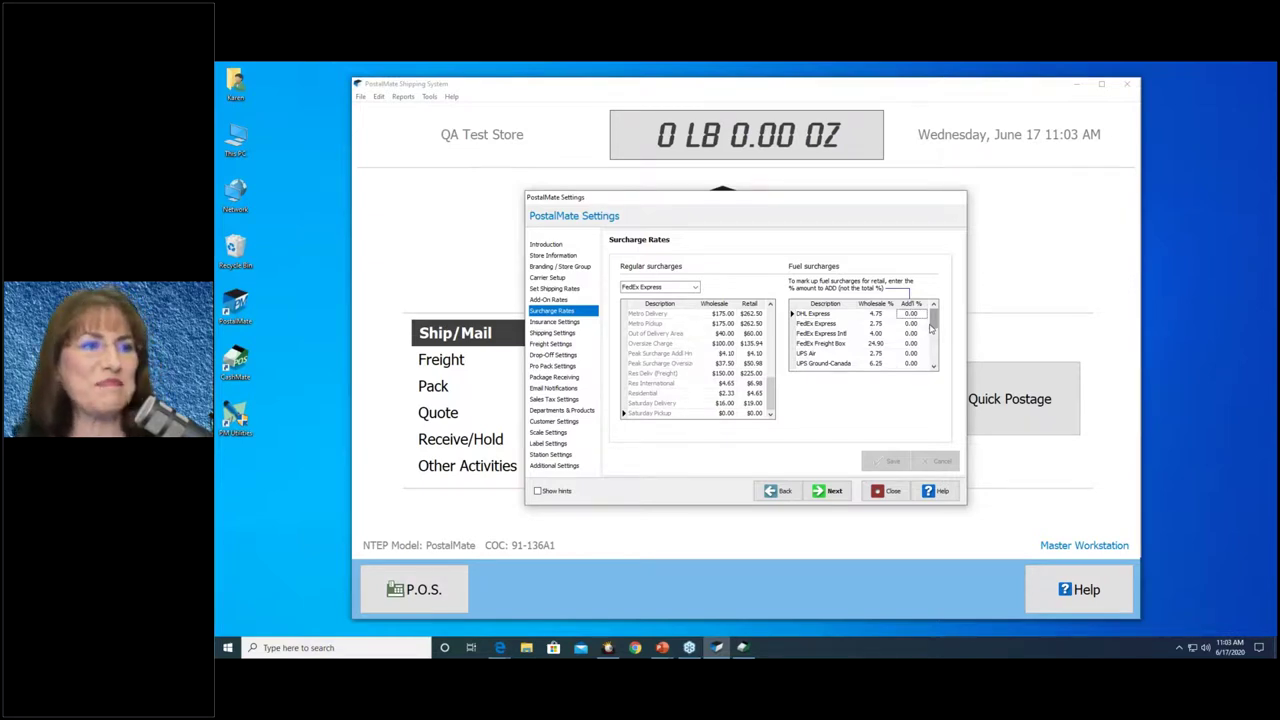
pyautogui.click(880, 492)
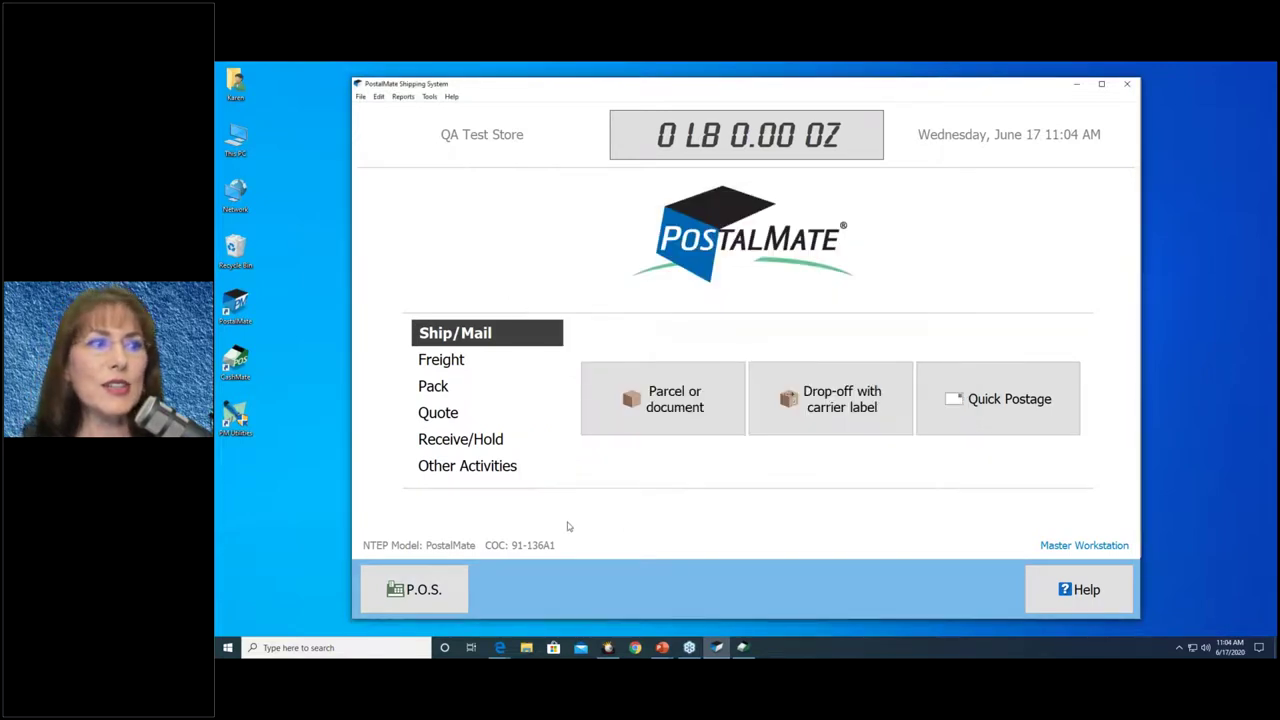
# Switch to the POS register and open its Register Settings
pyautogui.click(416, 592)
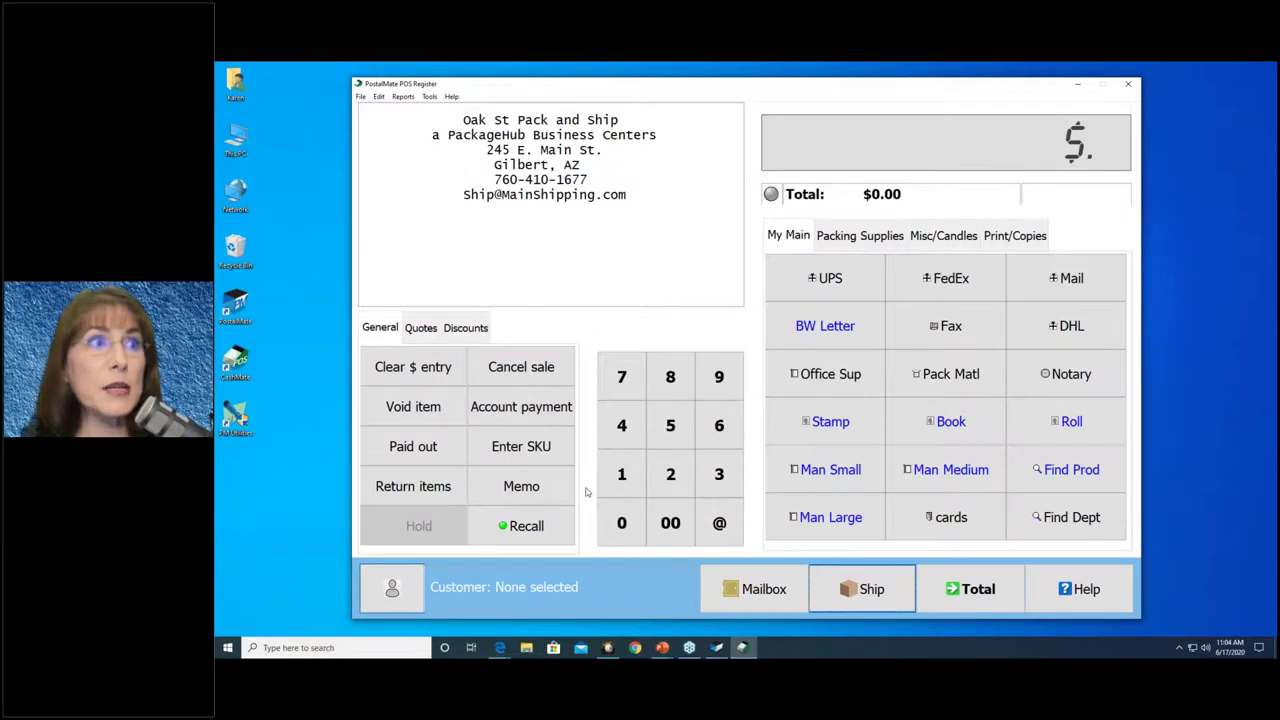
pyautogui.click(430, 101)
pyautogui.moveTo(434, 109)
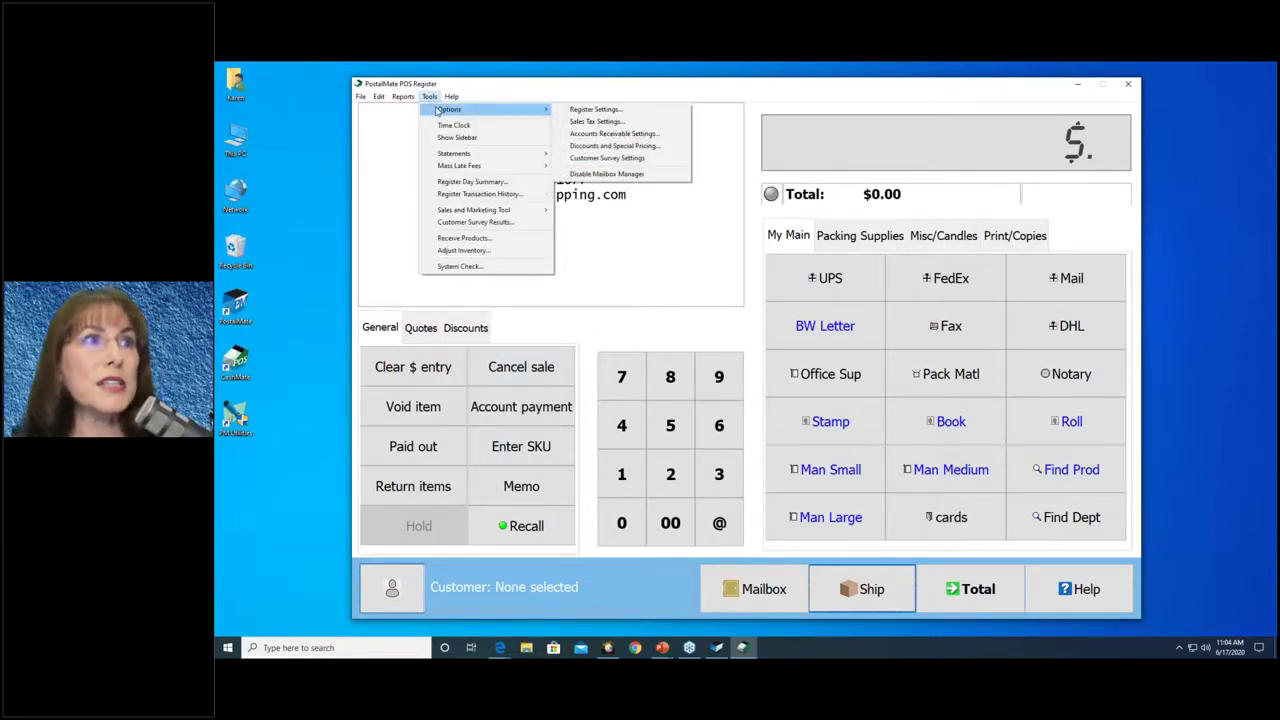
pyautogui.click(590, 109)
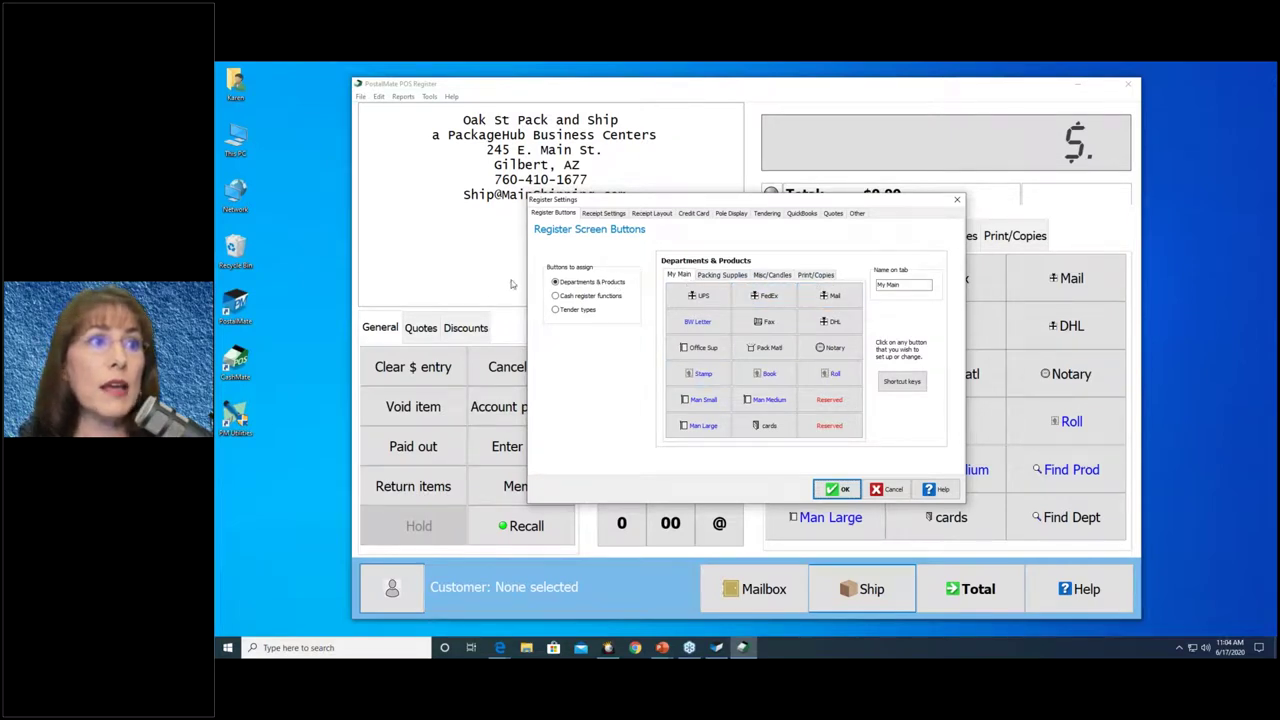
# Review the assignable cash register function buttons, including the Quotes and Discounts sets, and the tender type buttons
pyautogui.click(555, 296)
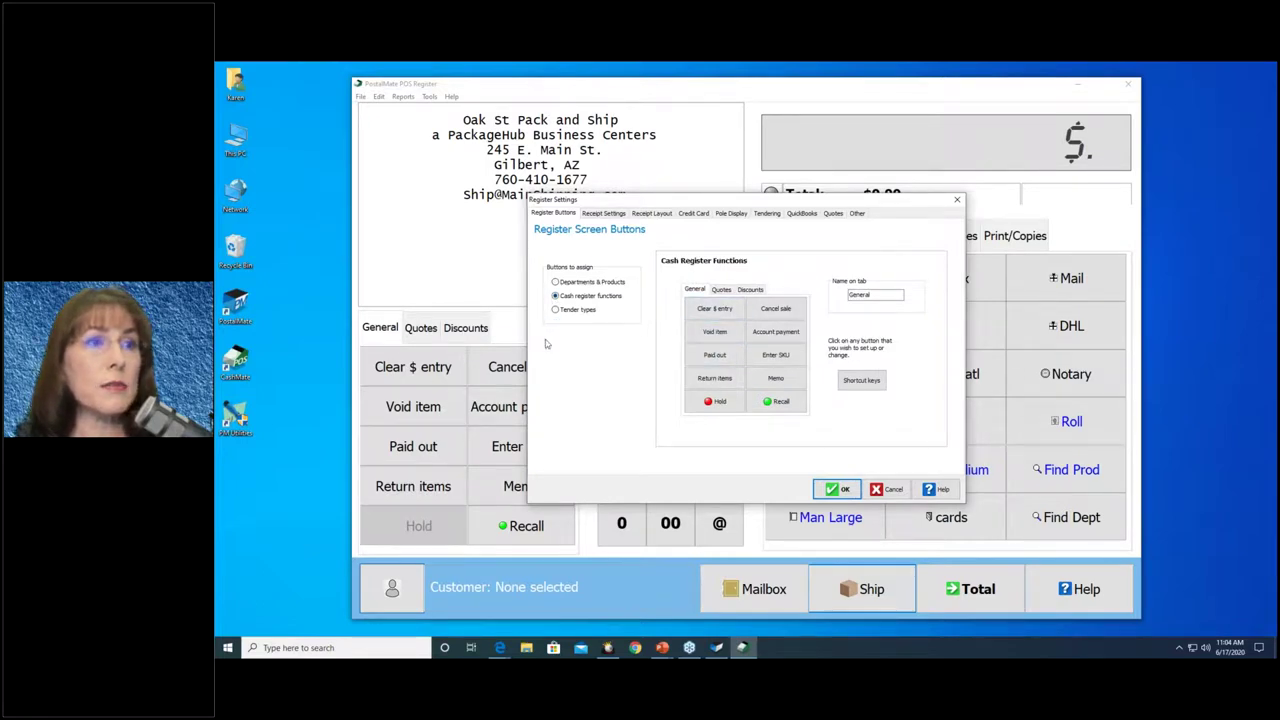
pyautogui.click(720, 290)
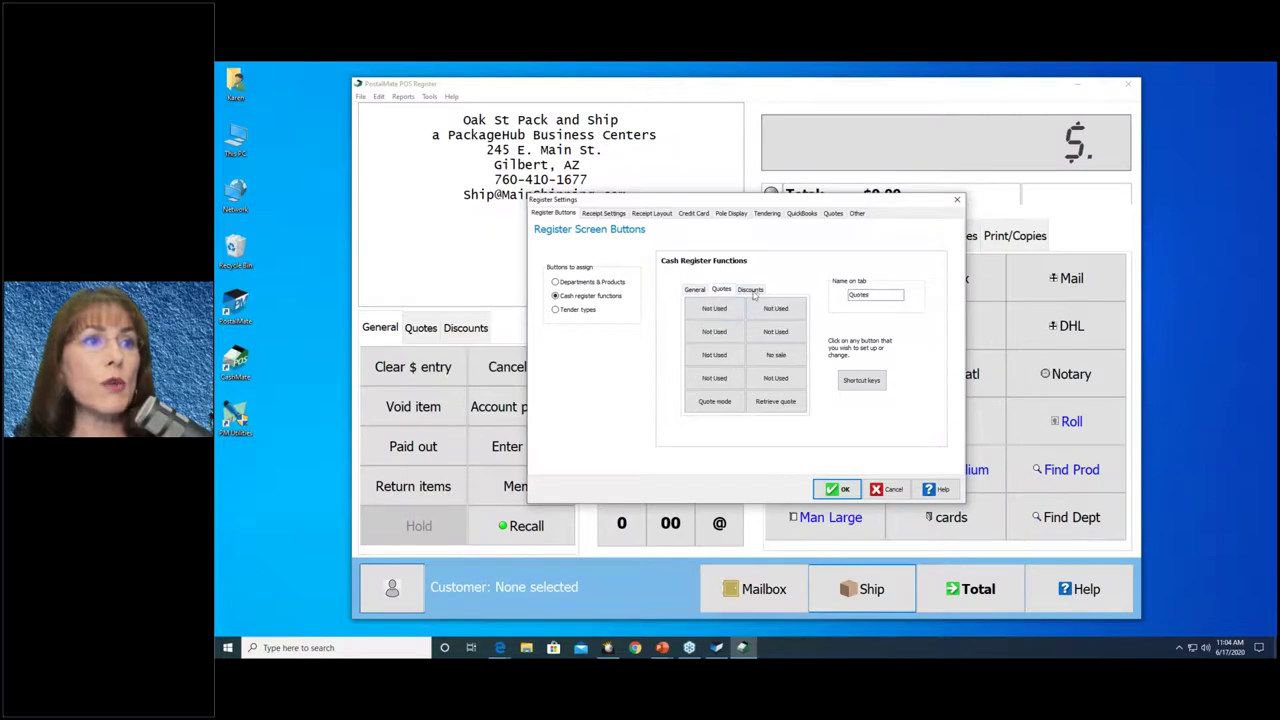
pyautogui.click(751, 290)
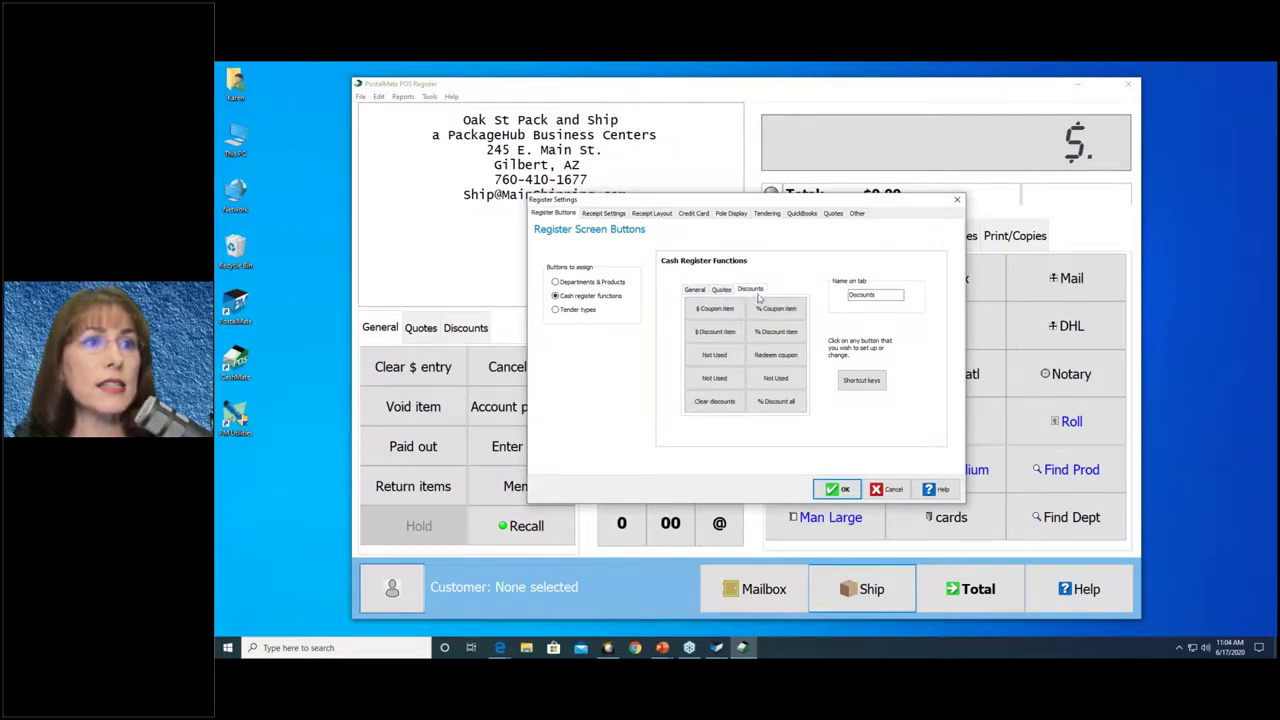
pyautogui.click(695, 289)
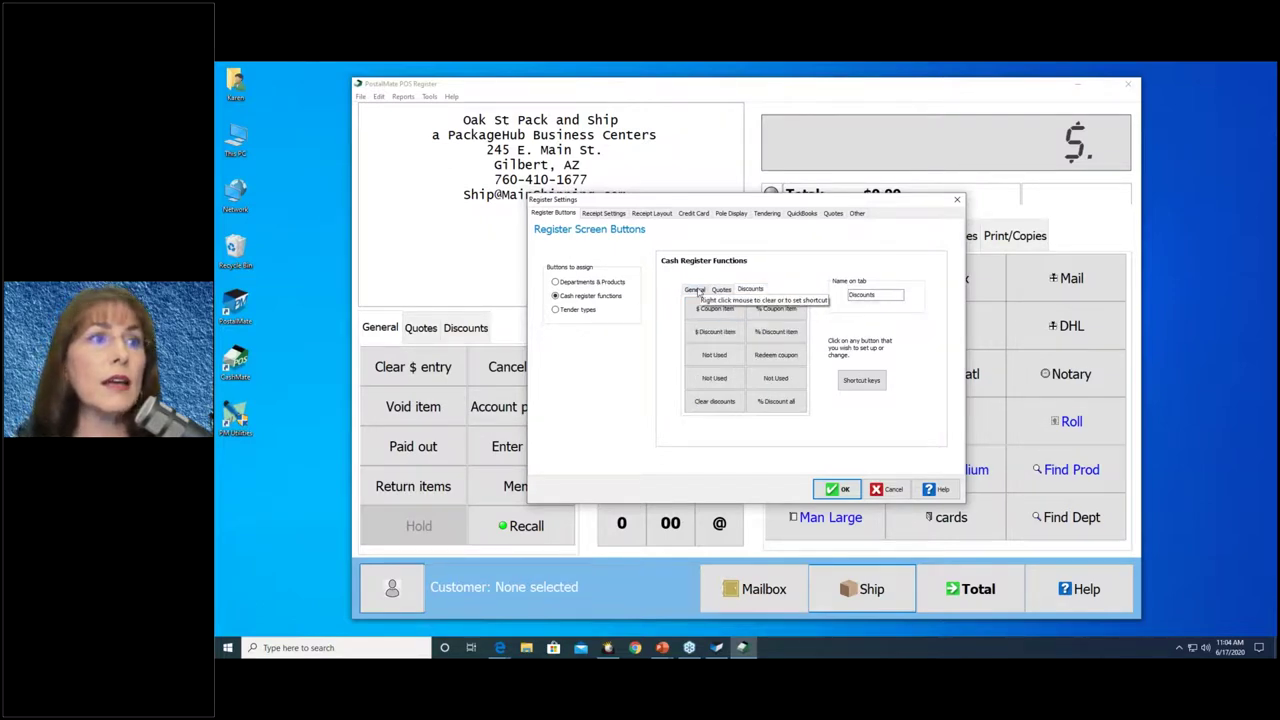
pyautogui.click(555, 309)
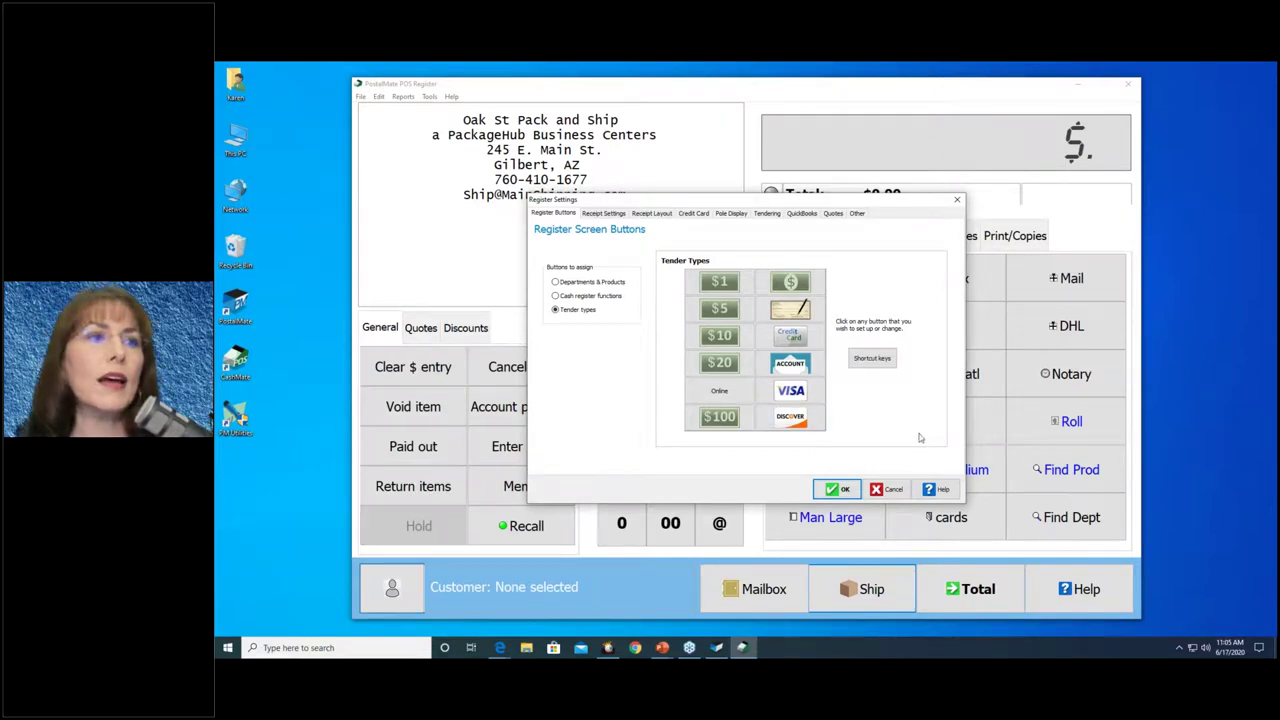
# View the register's Receipt Settings, Receipt Layout, Credit Card interface and Pole Display settings
pyautogui.click(605, 215)
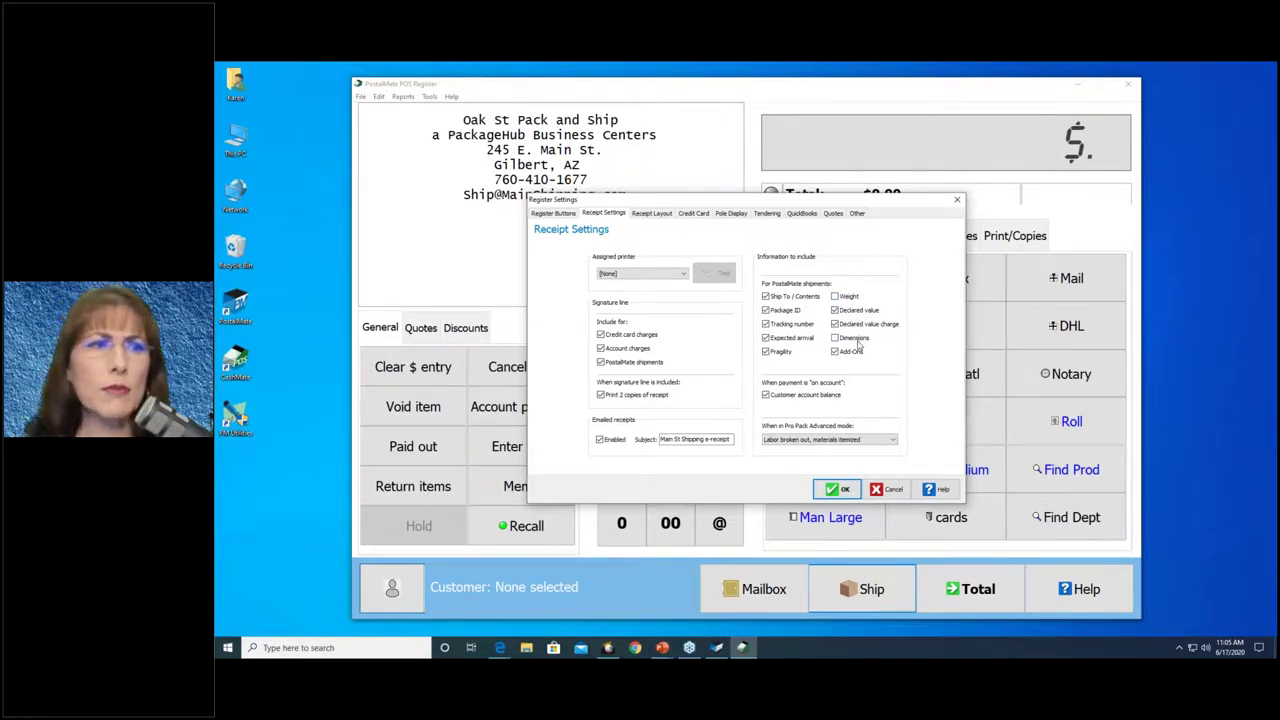
pyautogui.click(651, 214)
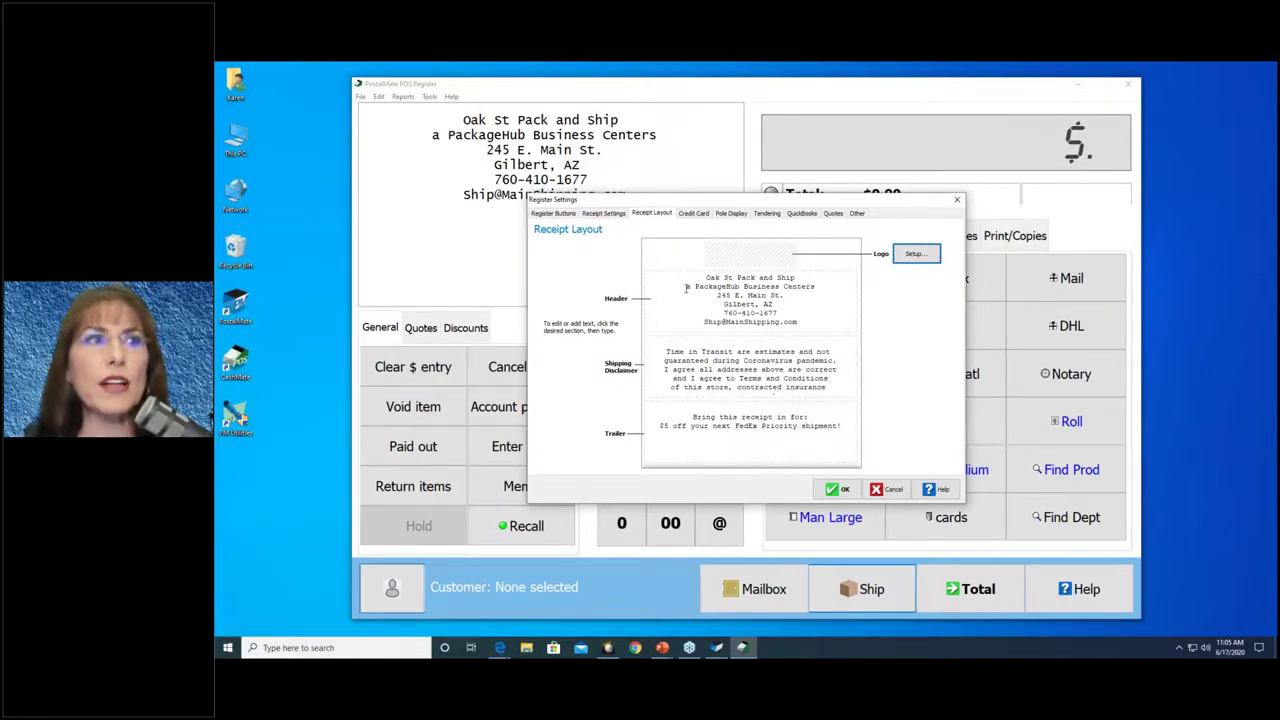
pyautogui.click(690, 214)
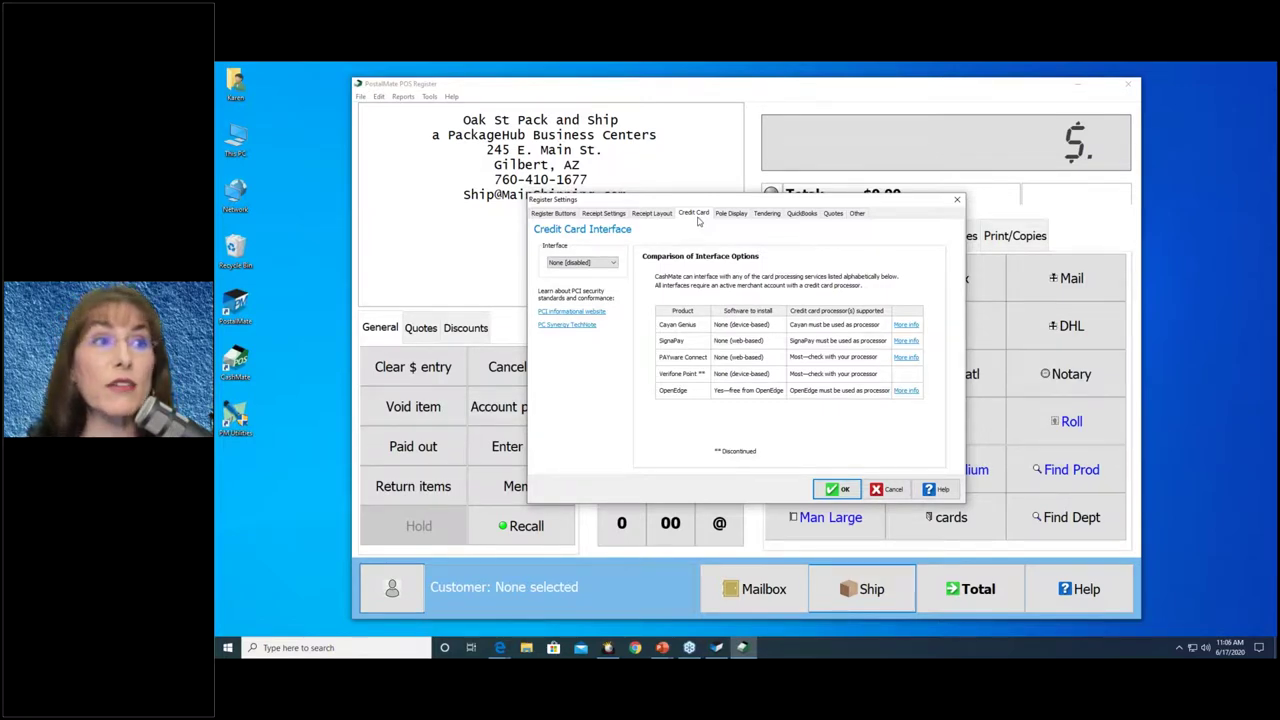
pyautogui.click(725, 216)
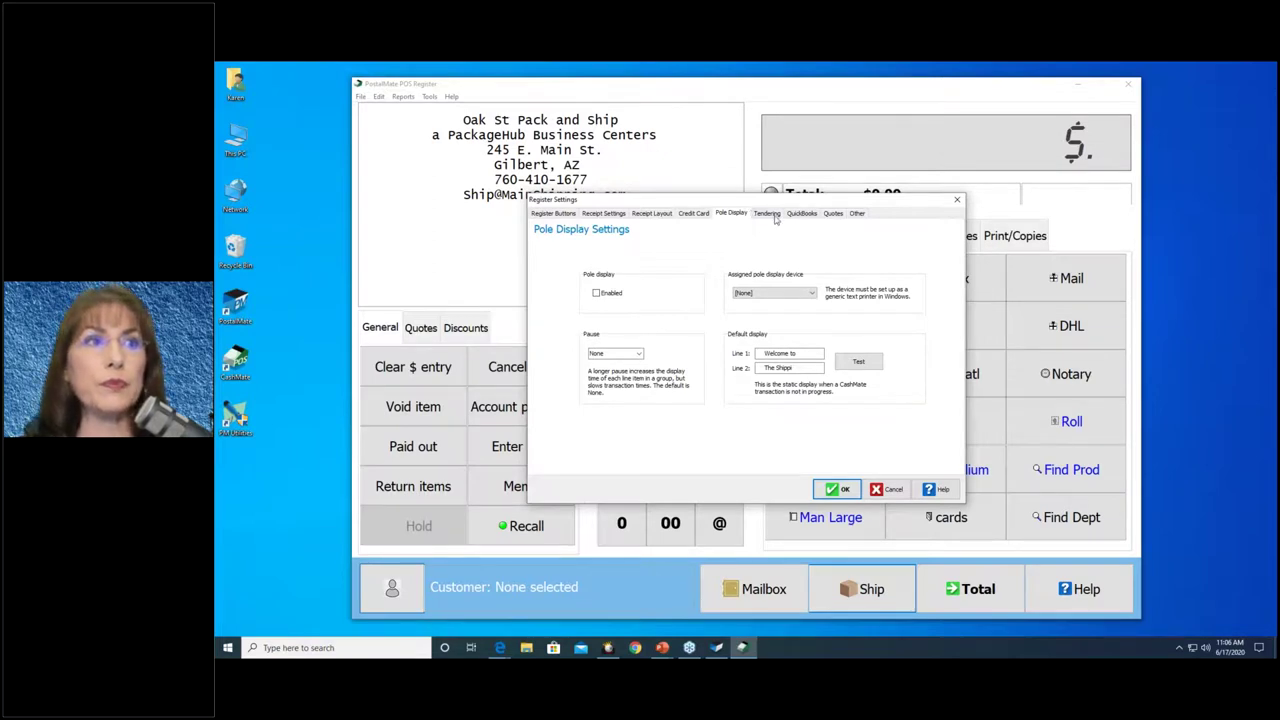
# View the register's Tendering, QuickBooks, Quotes and Other settings, and close Register Settings without saving
pyautogui.click(770, 214)
pyautogui.click(731, 213)
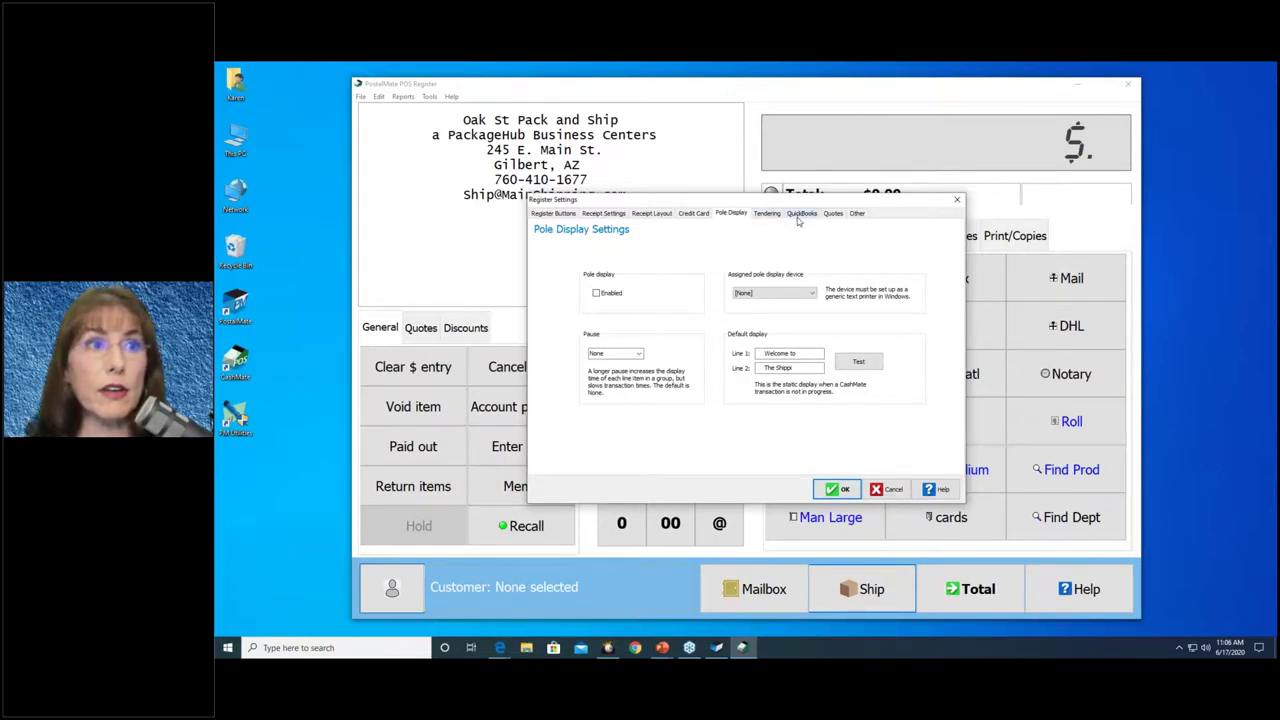
pyautogui.click(767, 215)
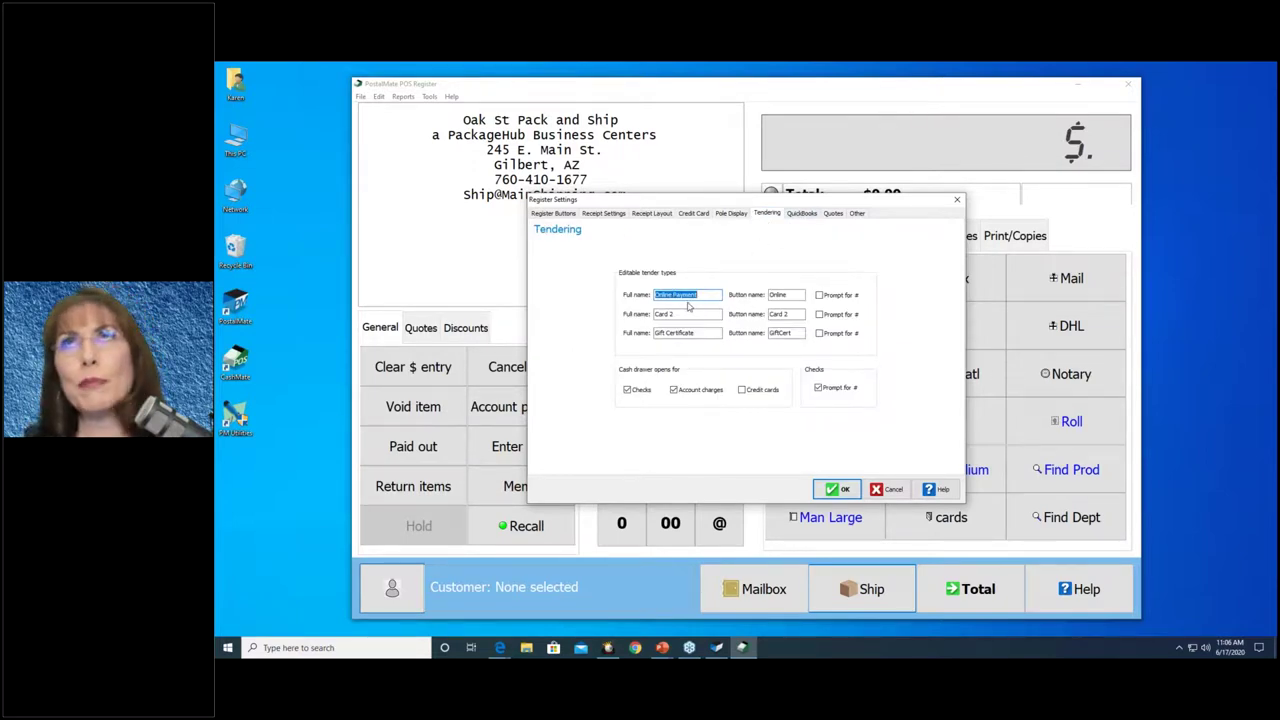
pyautogui.click(801, 215)
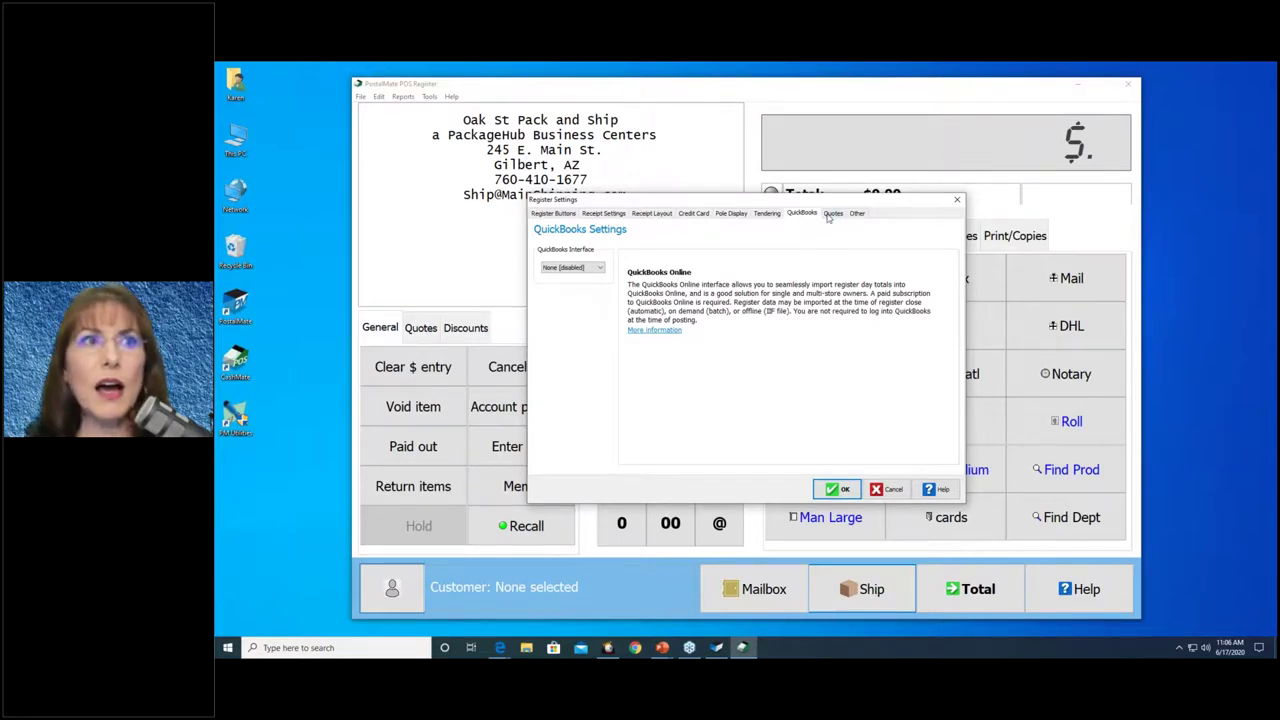
pyautogui.click(829, 215)
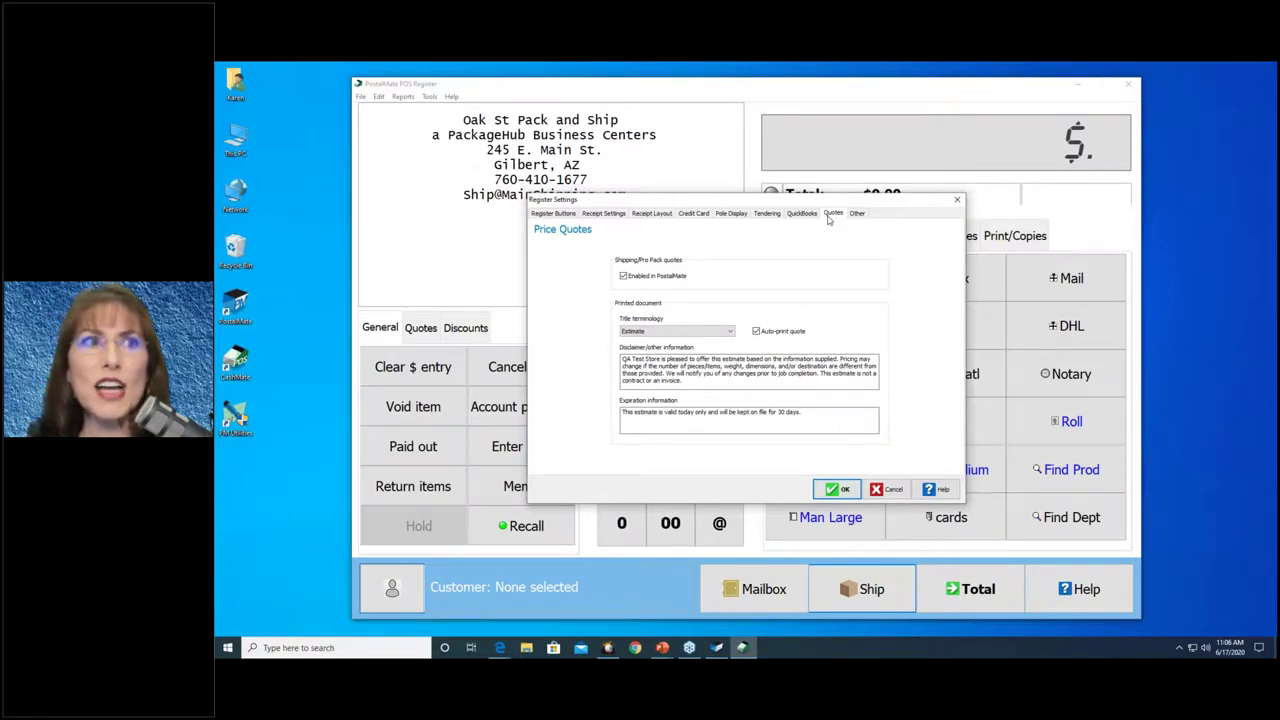
pyautogui.click(856, 215)
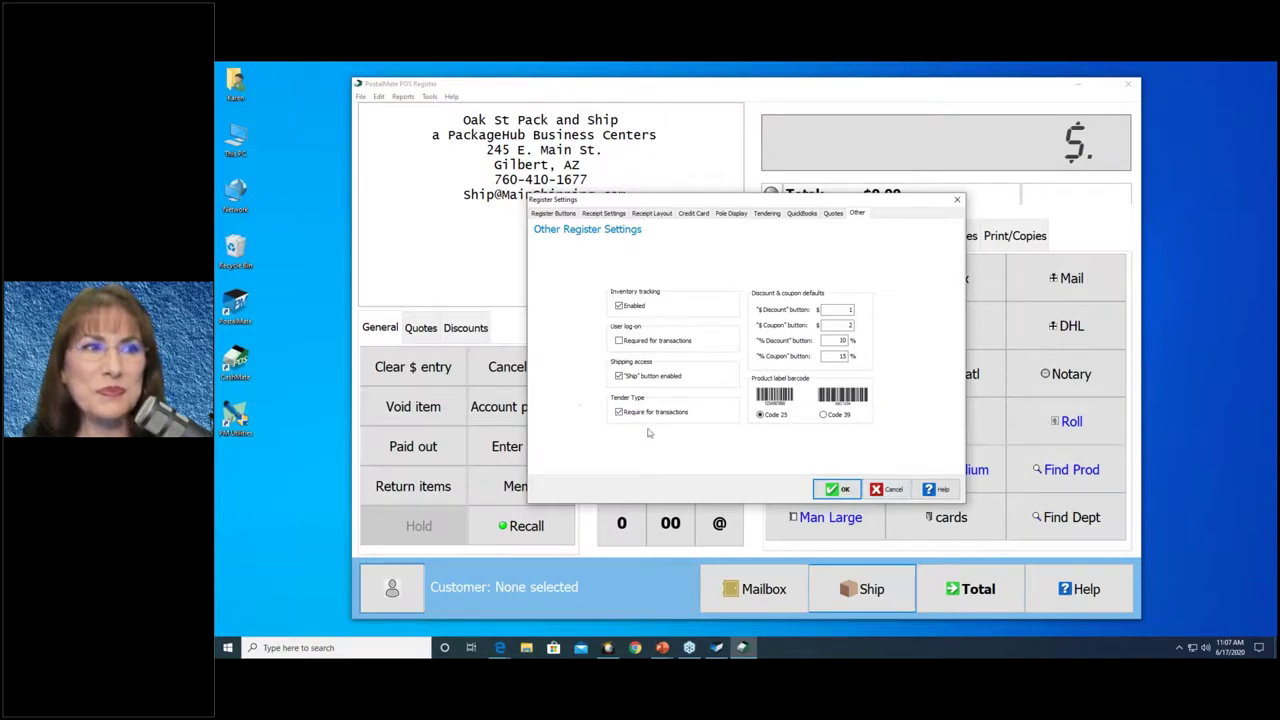
pyautogui.click(878, 488)
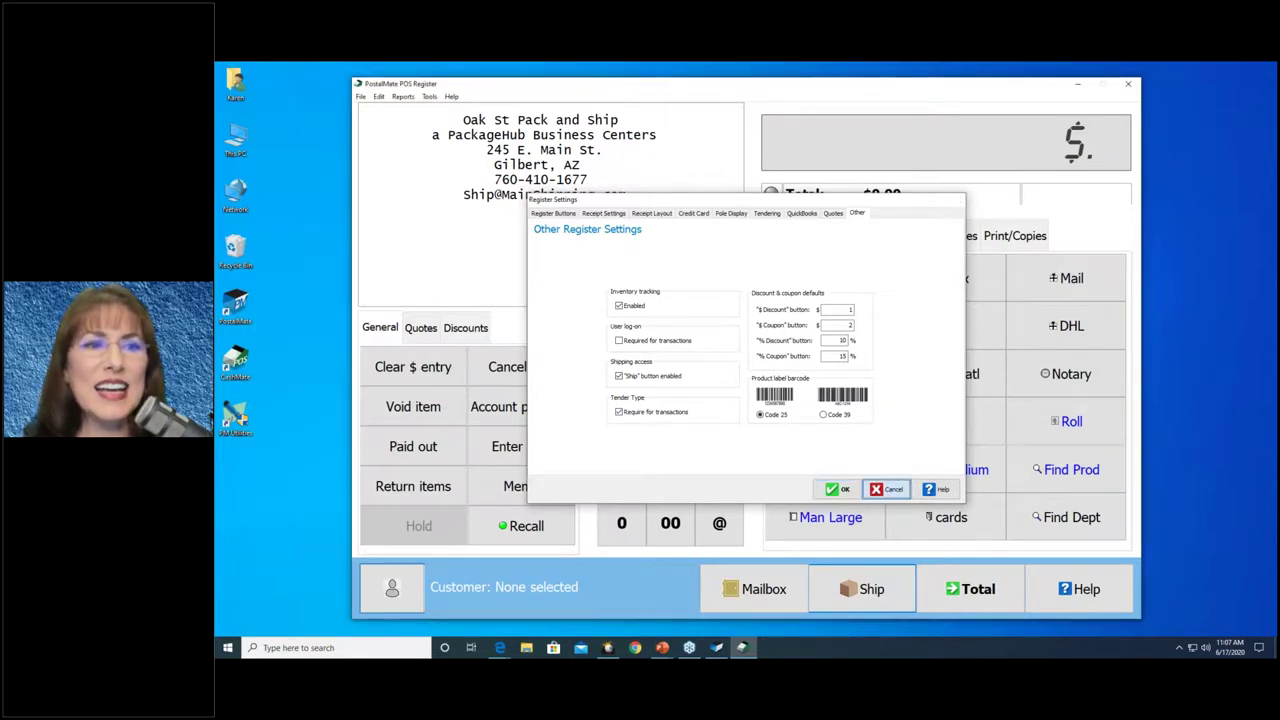
# Ring up a book of stamps, total the sale, and tender 0.03 of it to Visa
pyautogui.click(945, 423)
pyautogui.click(970, 589)
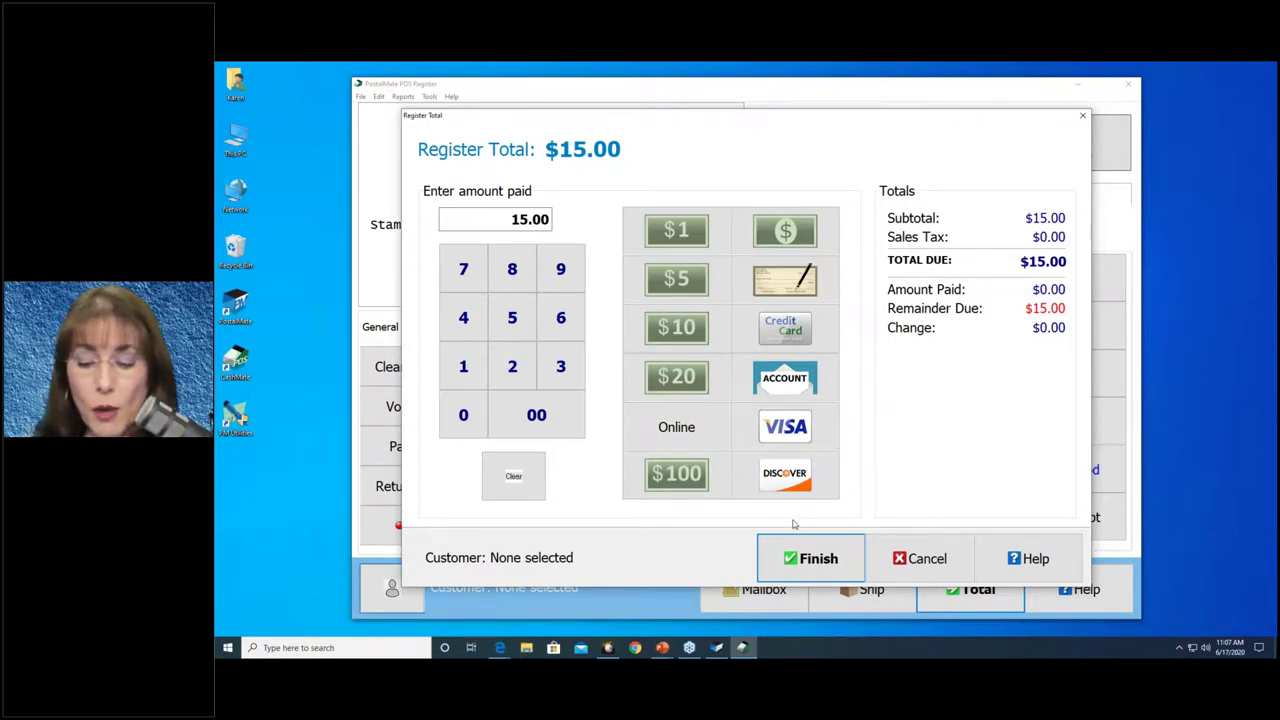
pyautogui.write('3')
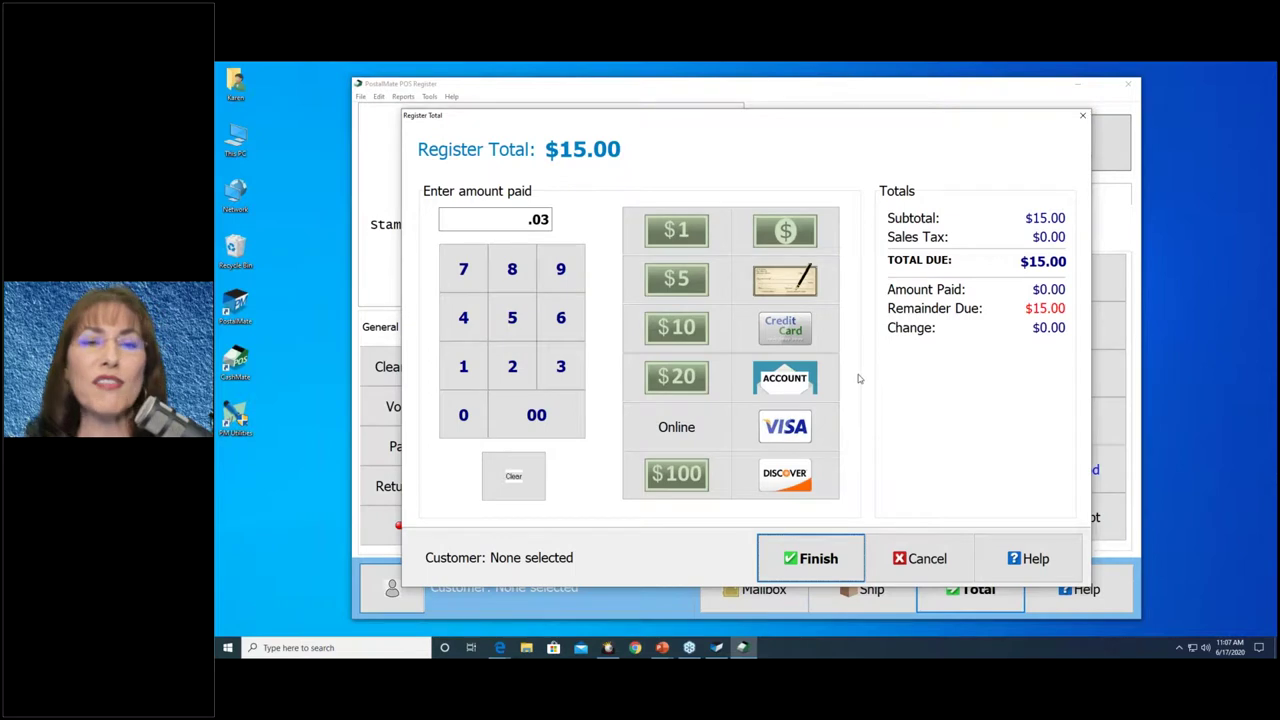
pyautogui.click(820, 438)
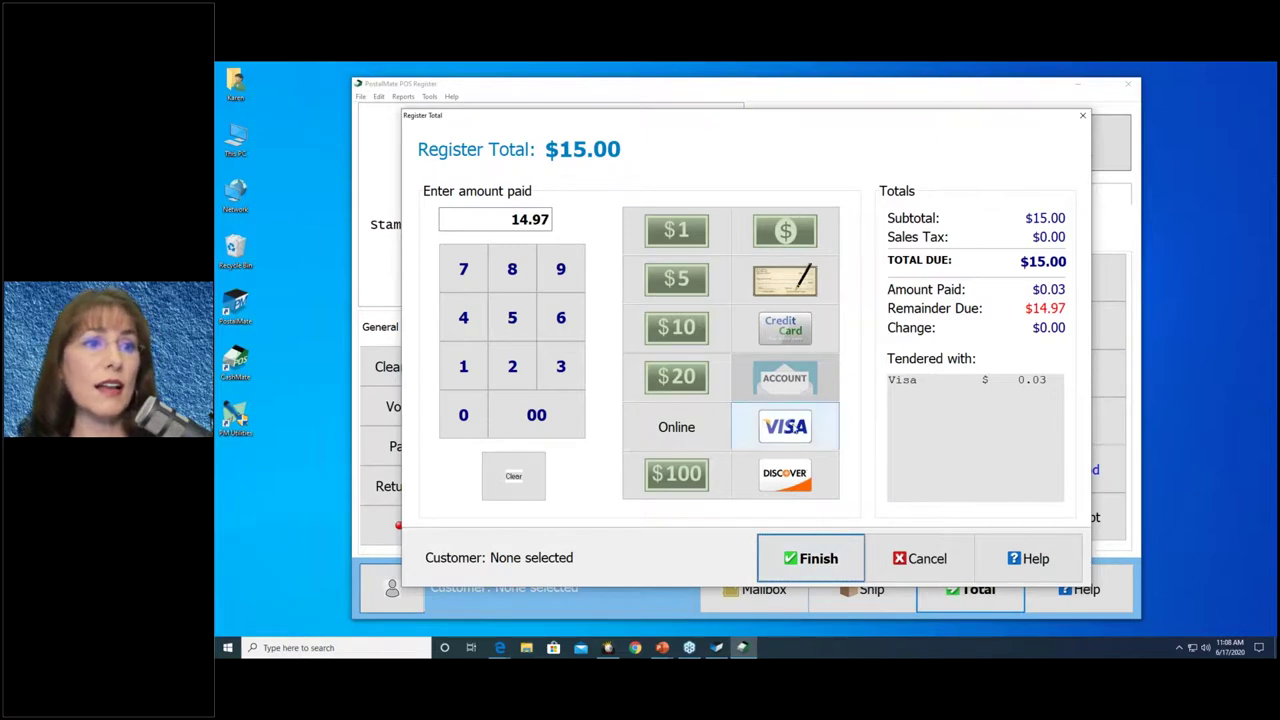
# Tender the remaining 14.97 to Visa, finish the sale, and close the virtual receipt
pyautogui.click(801, 385)
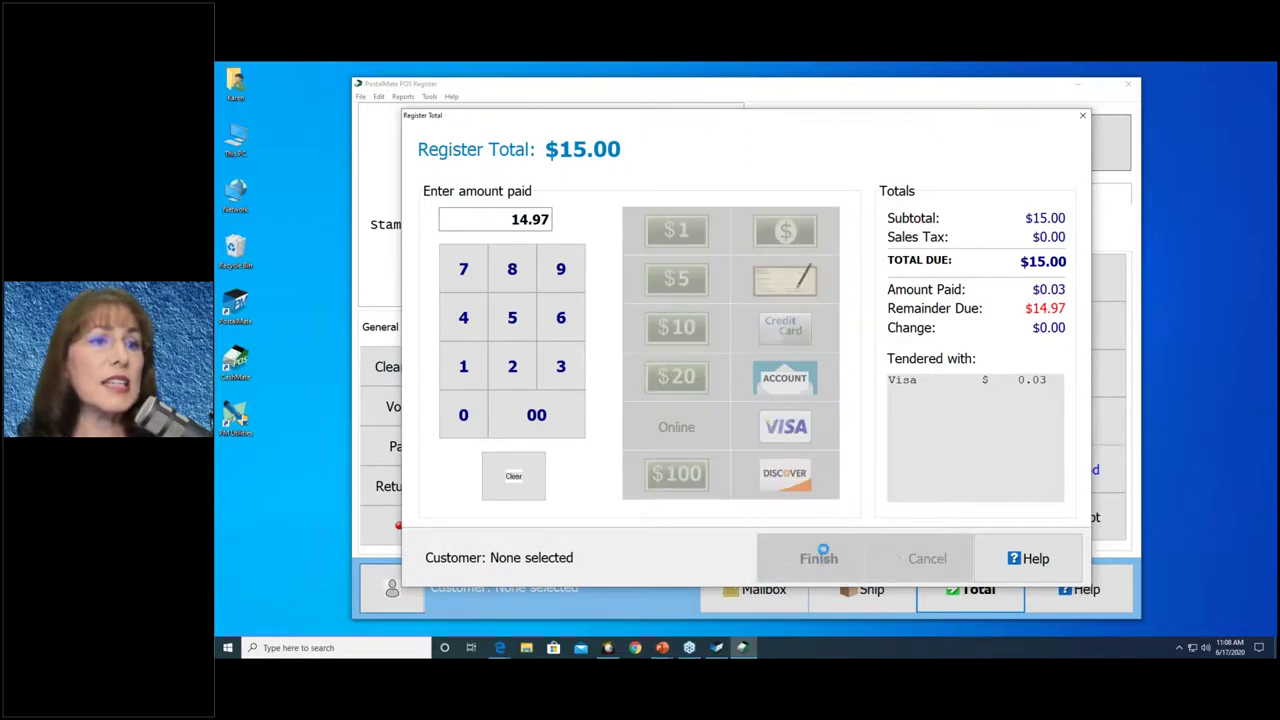
pyautogui.click(816, 556)
pyautogui.click(821, 512)
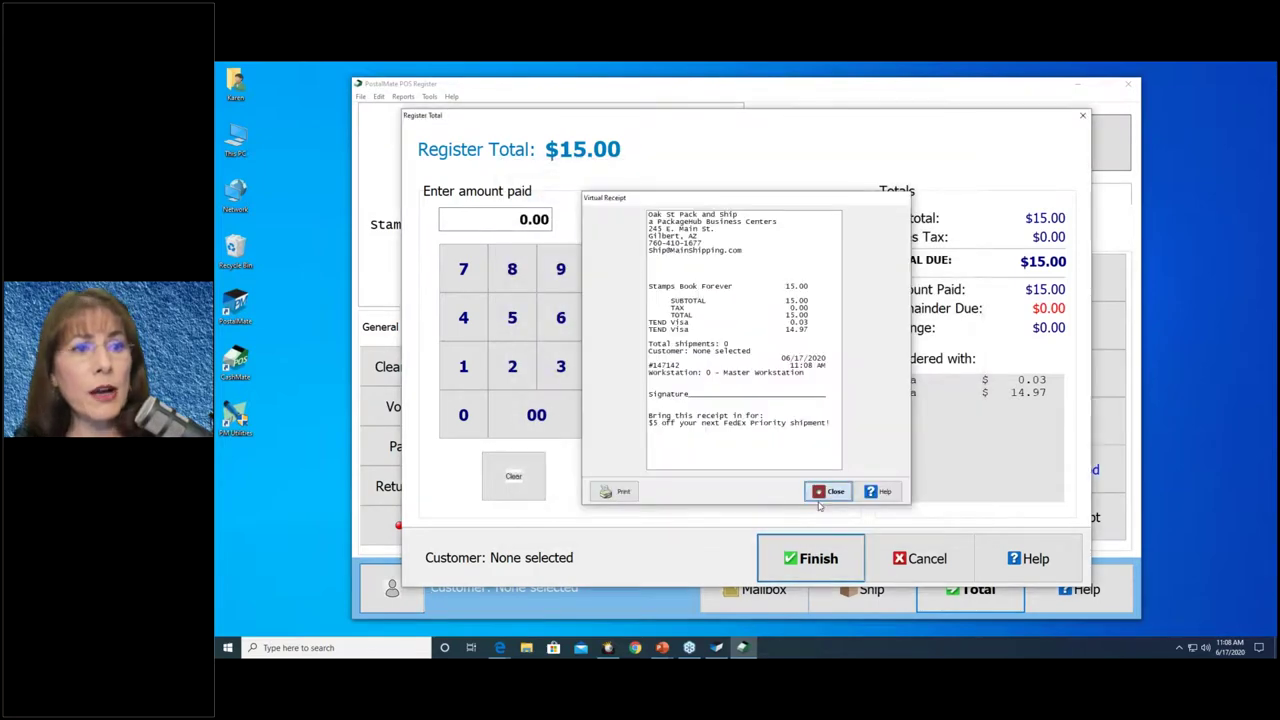
pyautogui.click(826, 492)
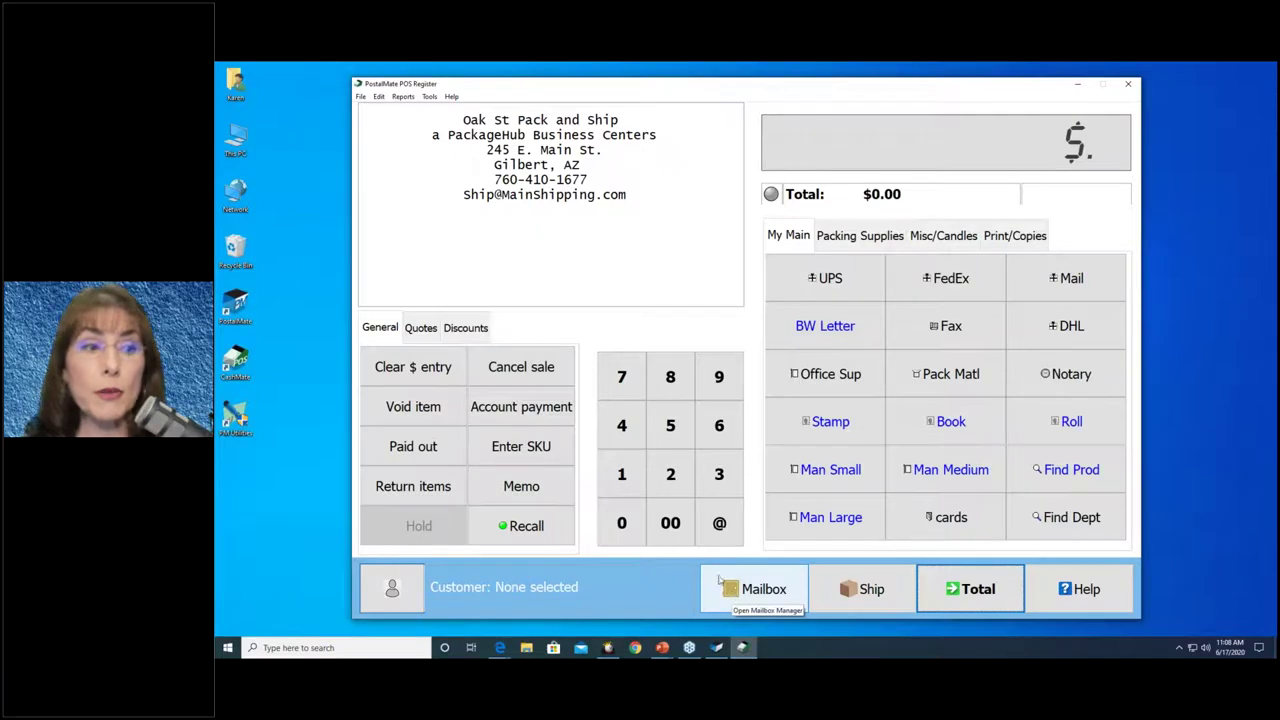
# Switch to the shipping system and view the Void Shipment list from Other Activities, closing it without voiding anything
pyautogui.click(884, 593)
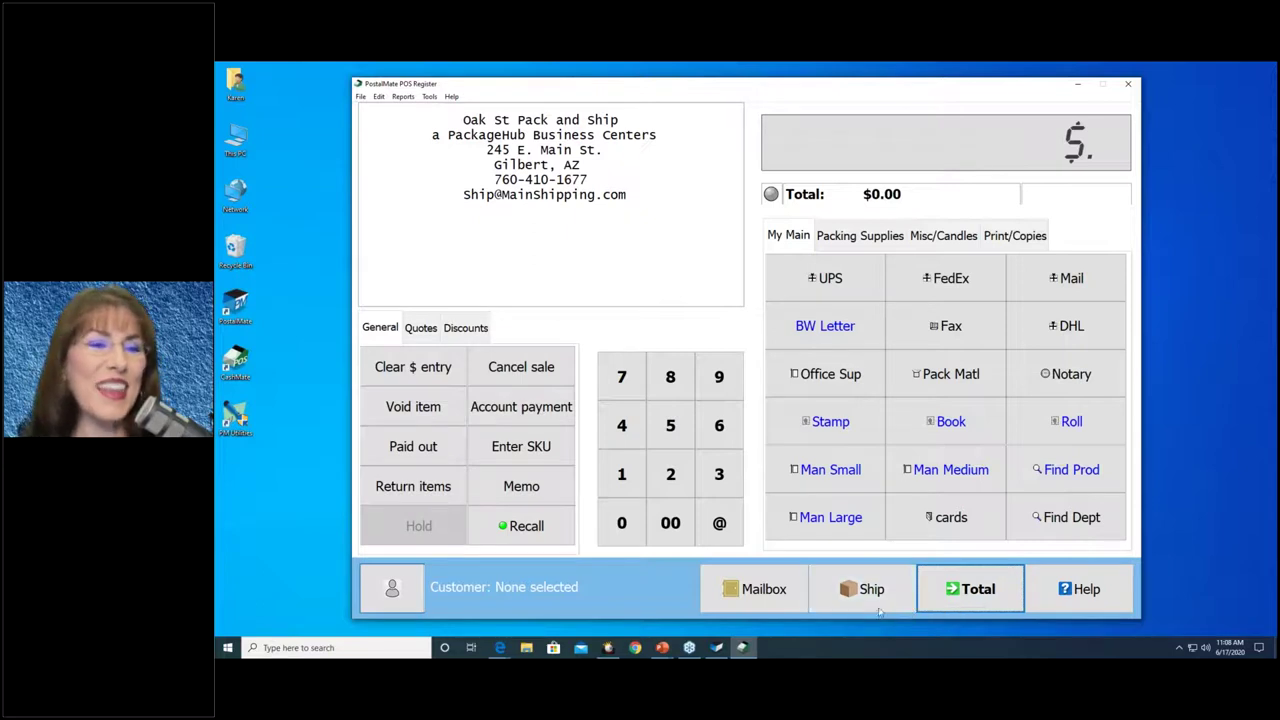
pyautogui.click(884, 593)
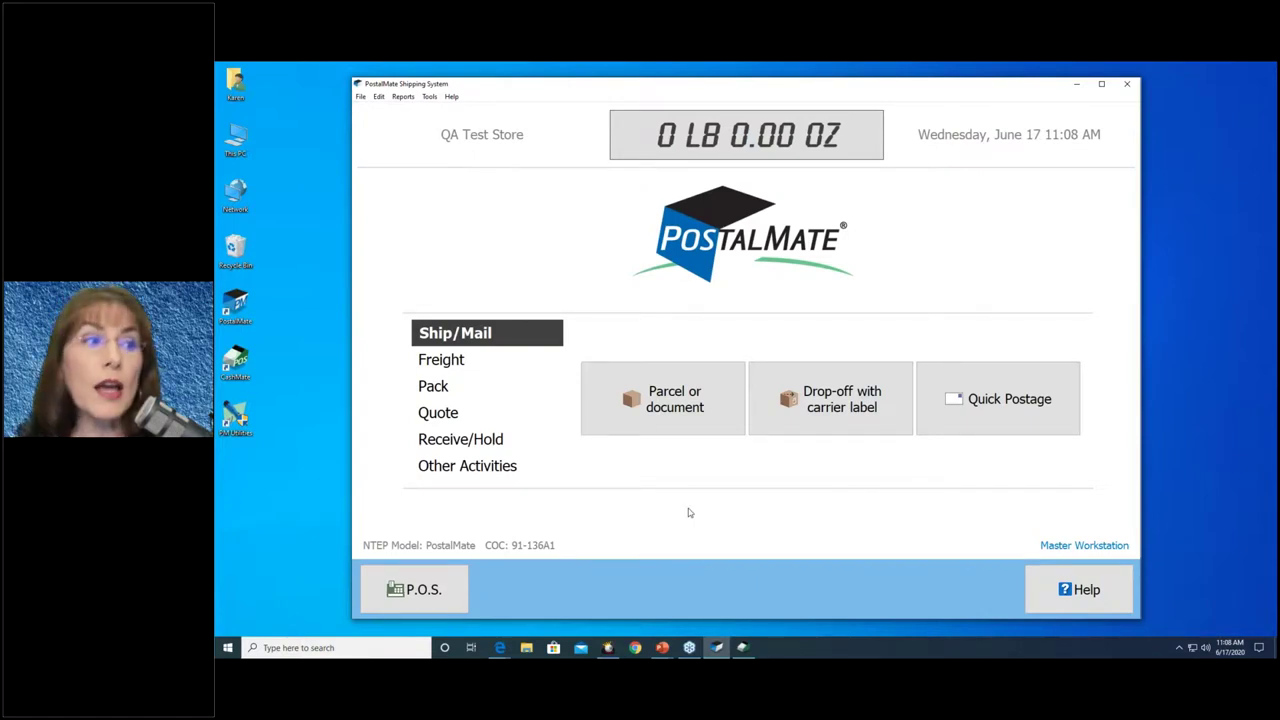
pyautogui.click(440, 468)
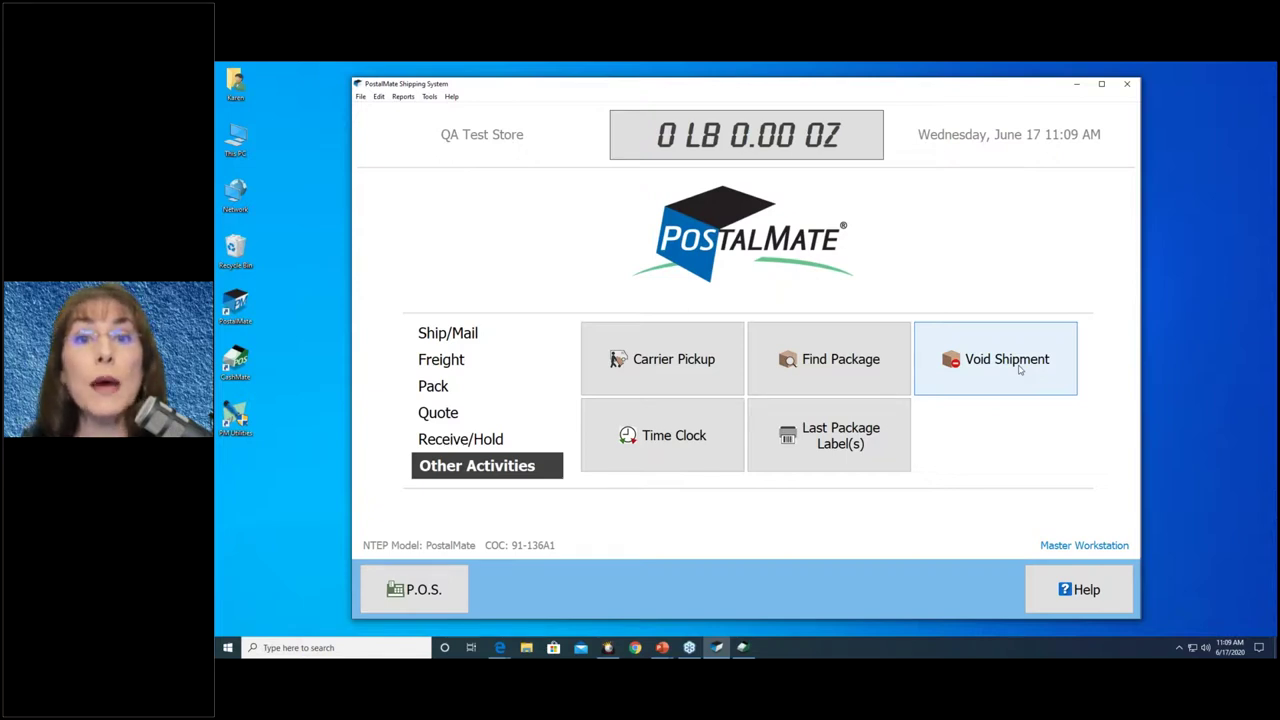
pyautogui.click(1020, 372)
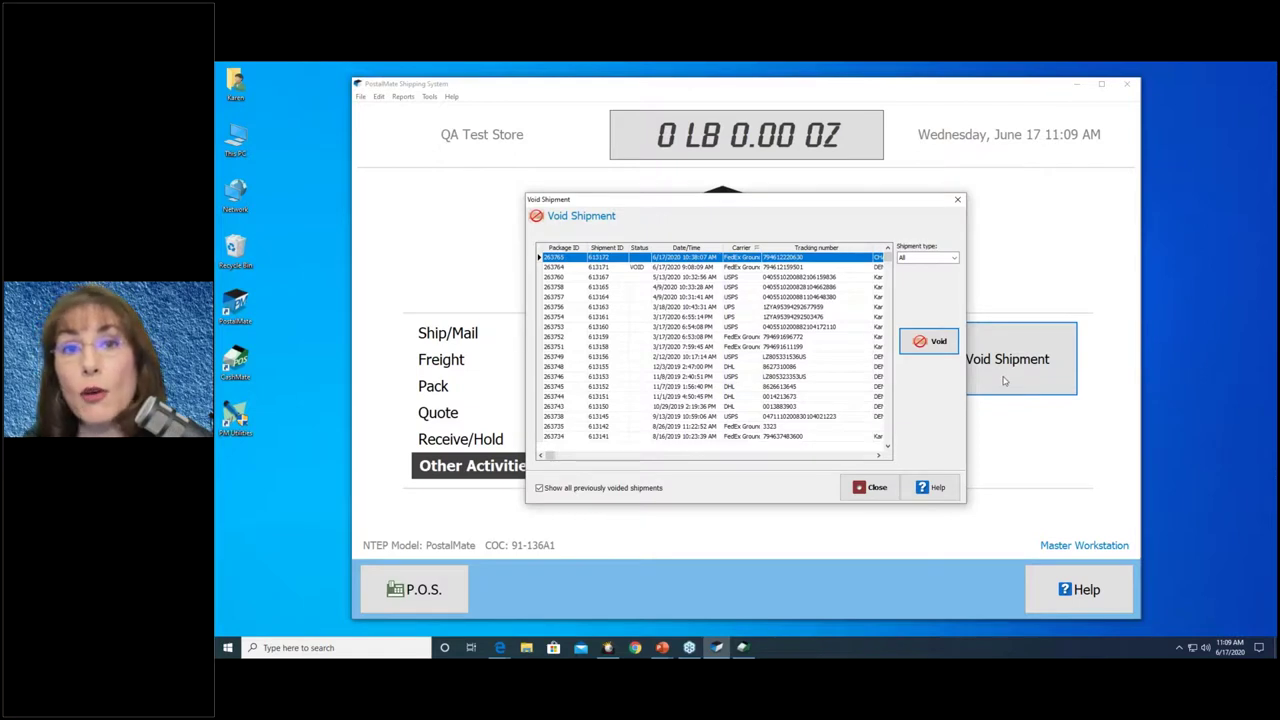
pyautogui.click(872, 490)
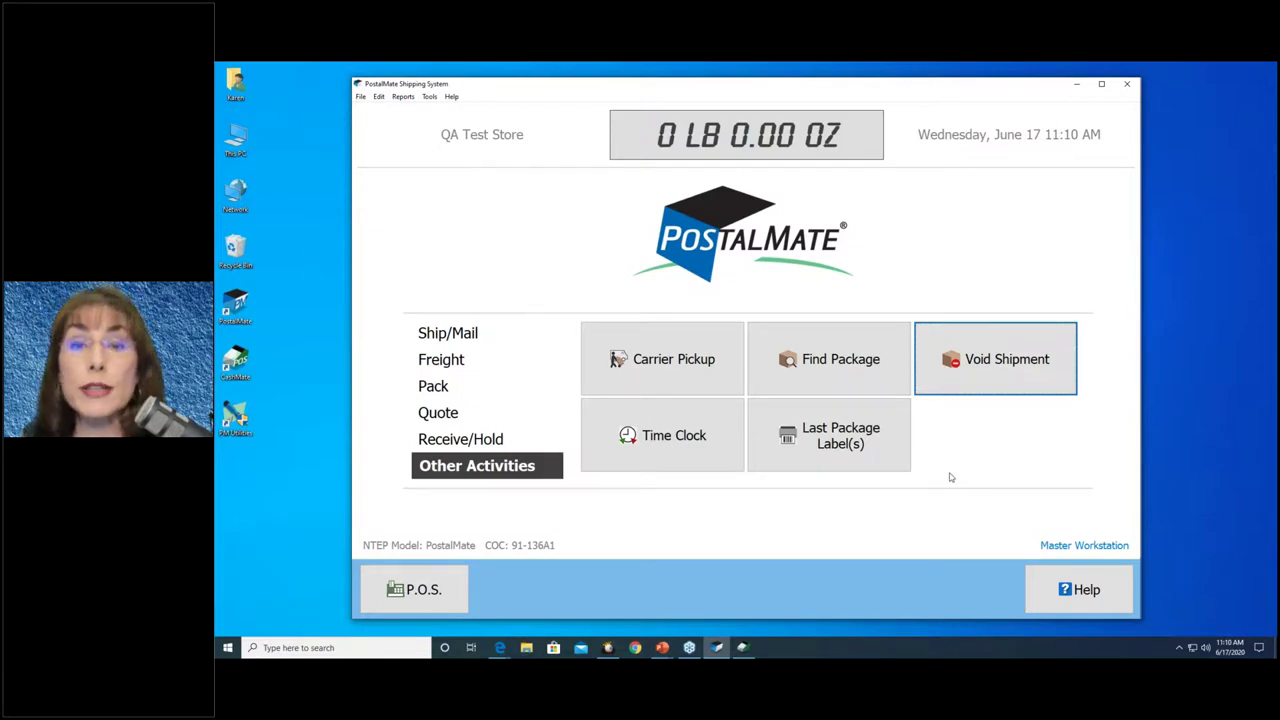
# Start a FedEx Ground carrier pickup, accept the estimate and on-hold package notices, and mark it as the last pickup today
pyautogui.click(668, 373)
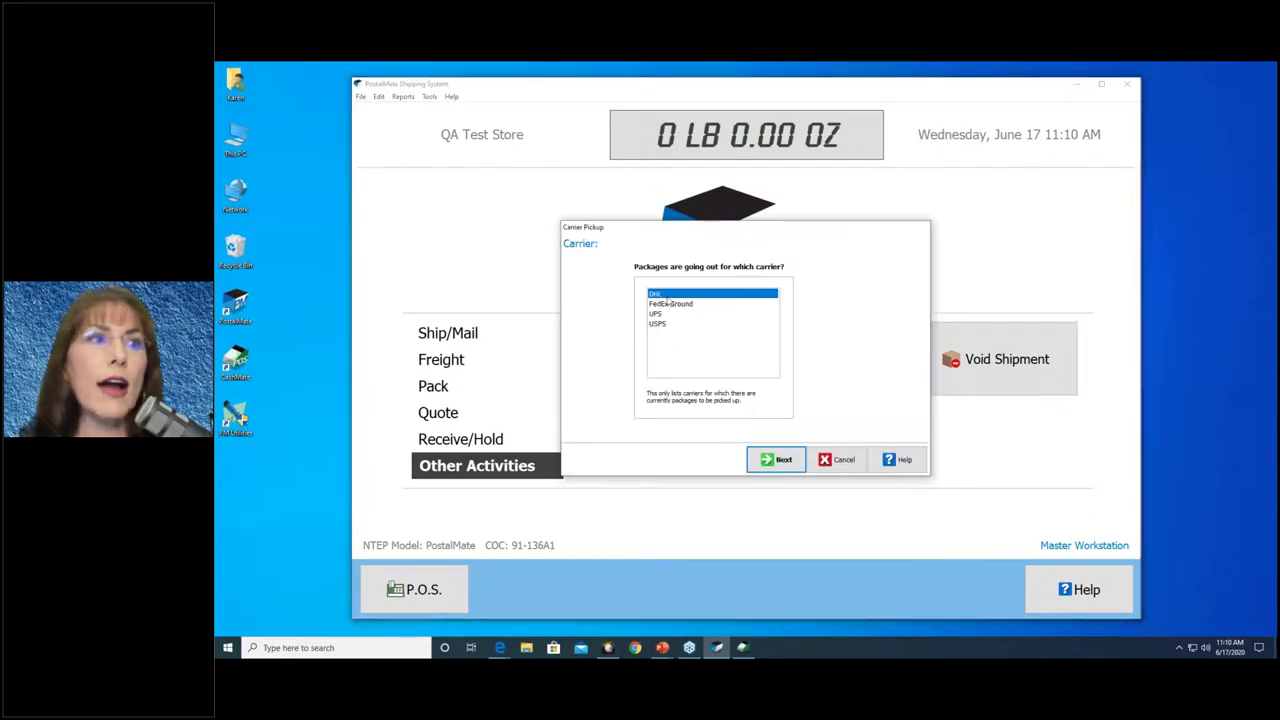
pyautogui.click(663, 305)
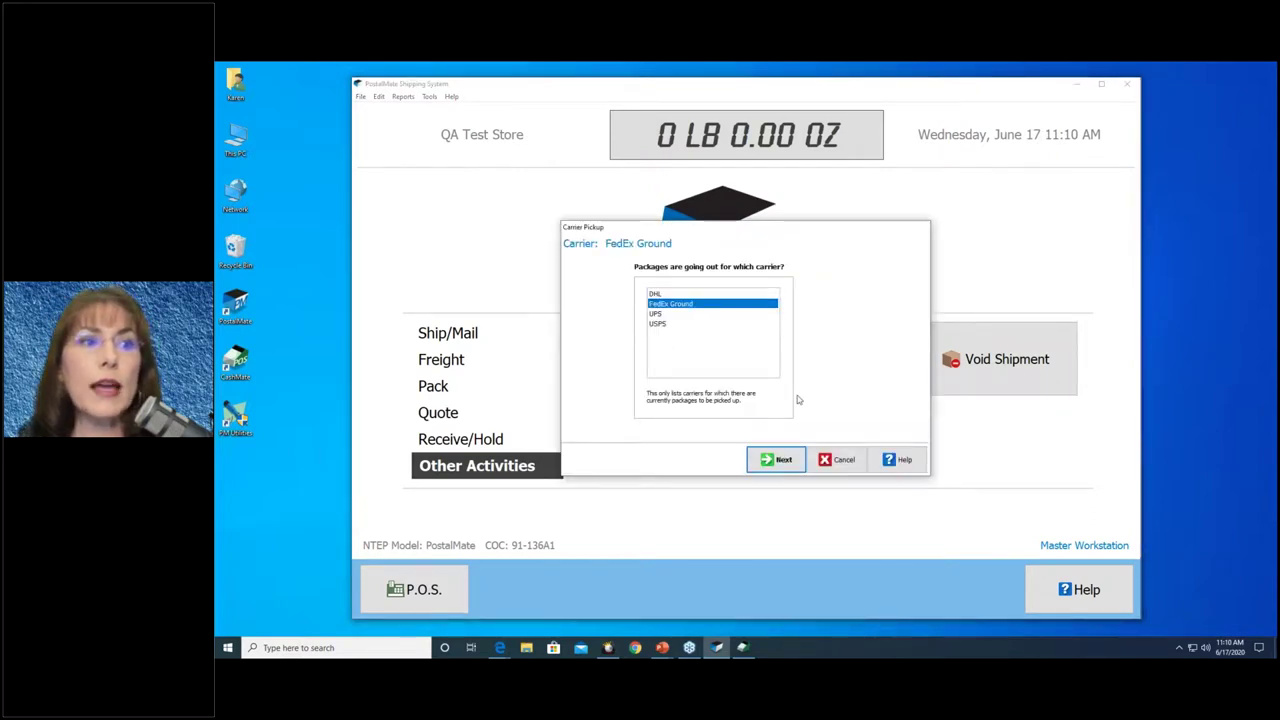
pyautogui.click(769, 462)
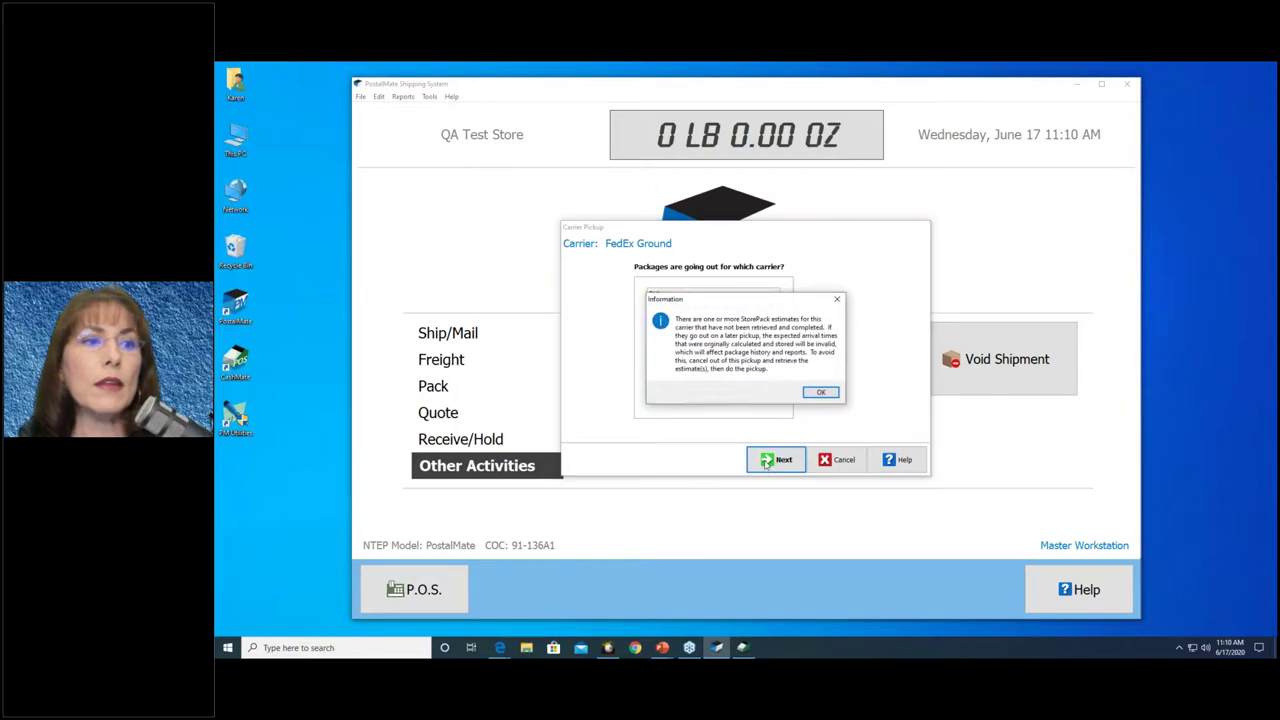
pyautogui.click(818, 391)
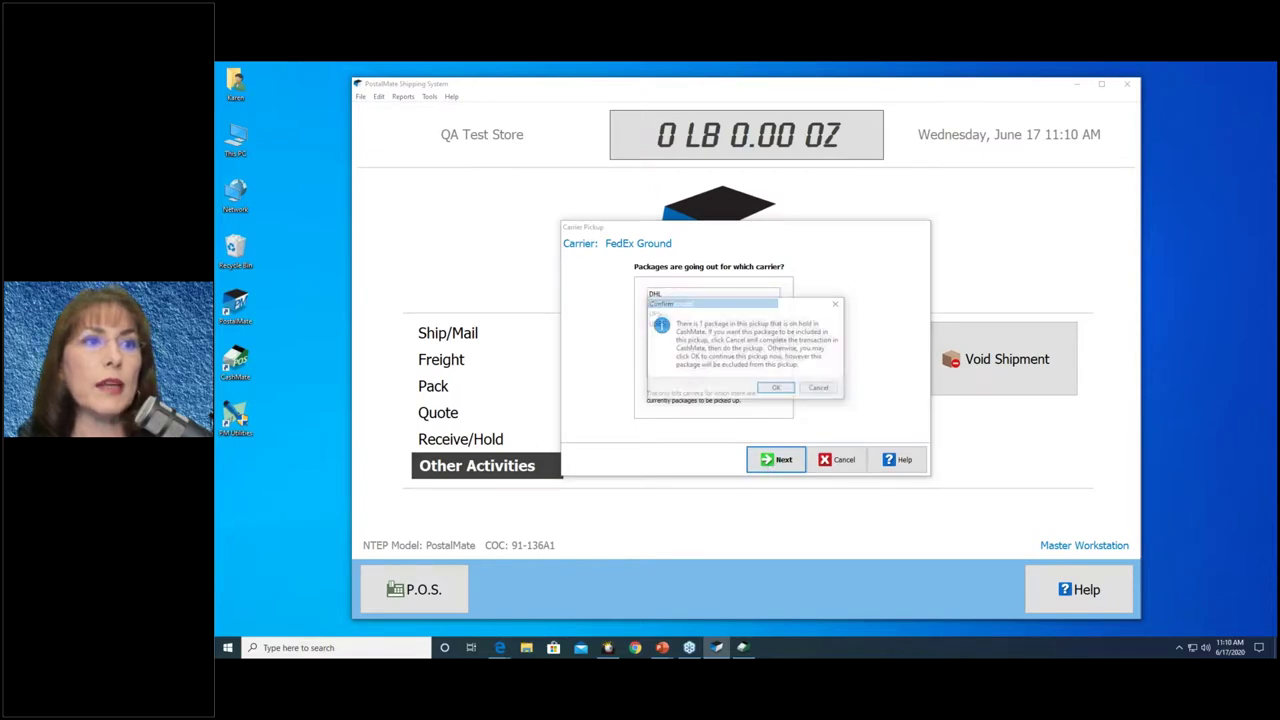
pyautogui.click(776, 389)
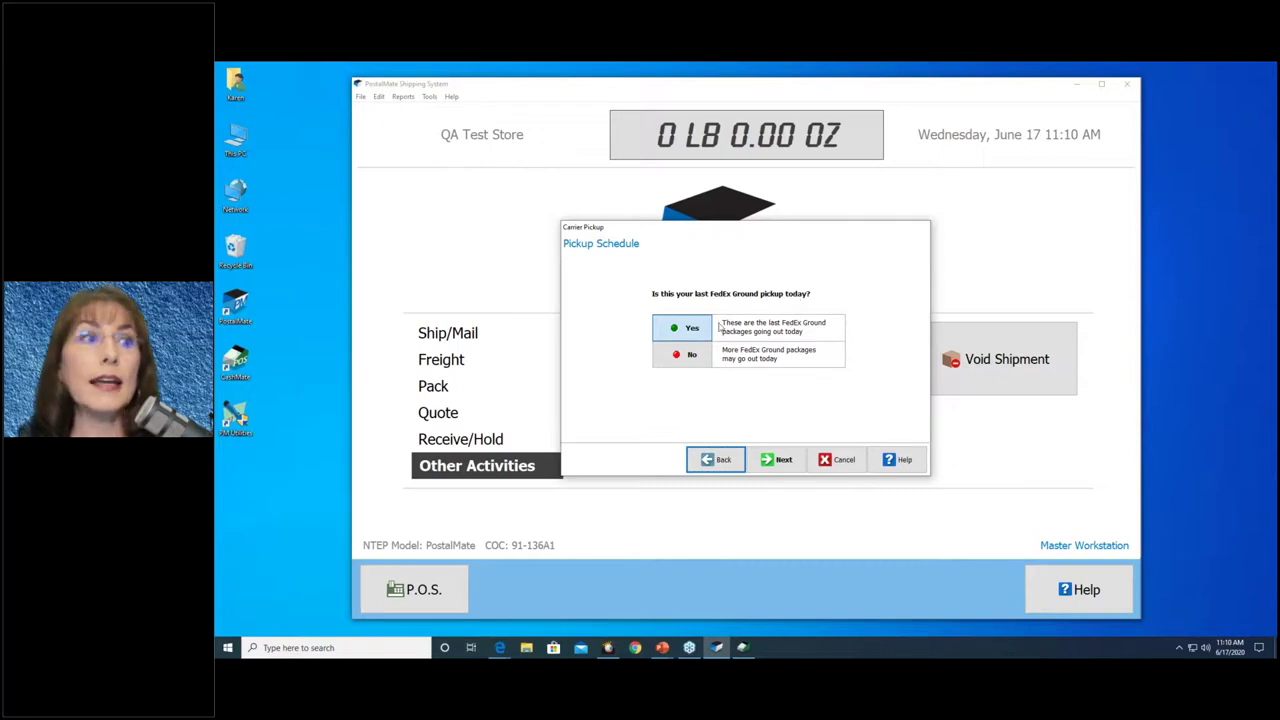
pyautogui.click(777, 463)
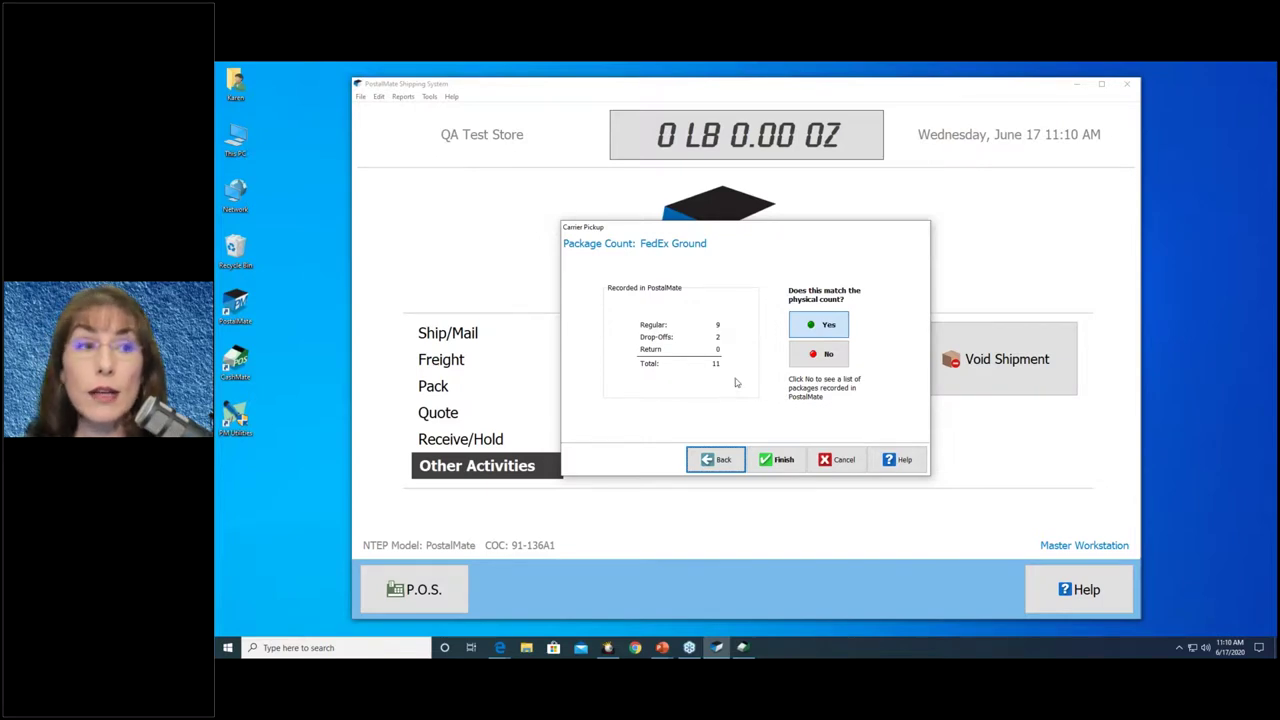
# Check the list of recorded FedEx Ground packages, confirm the count matches, and finish the pickup
pyautogui.click(799, 363)
pyautogui.click(816, 376)
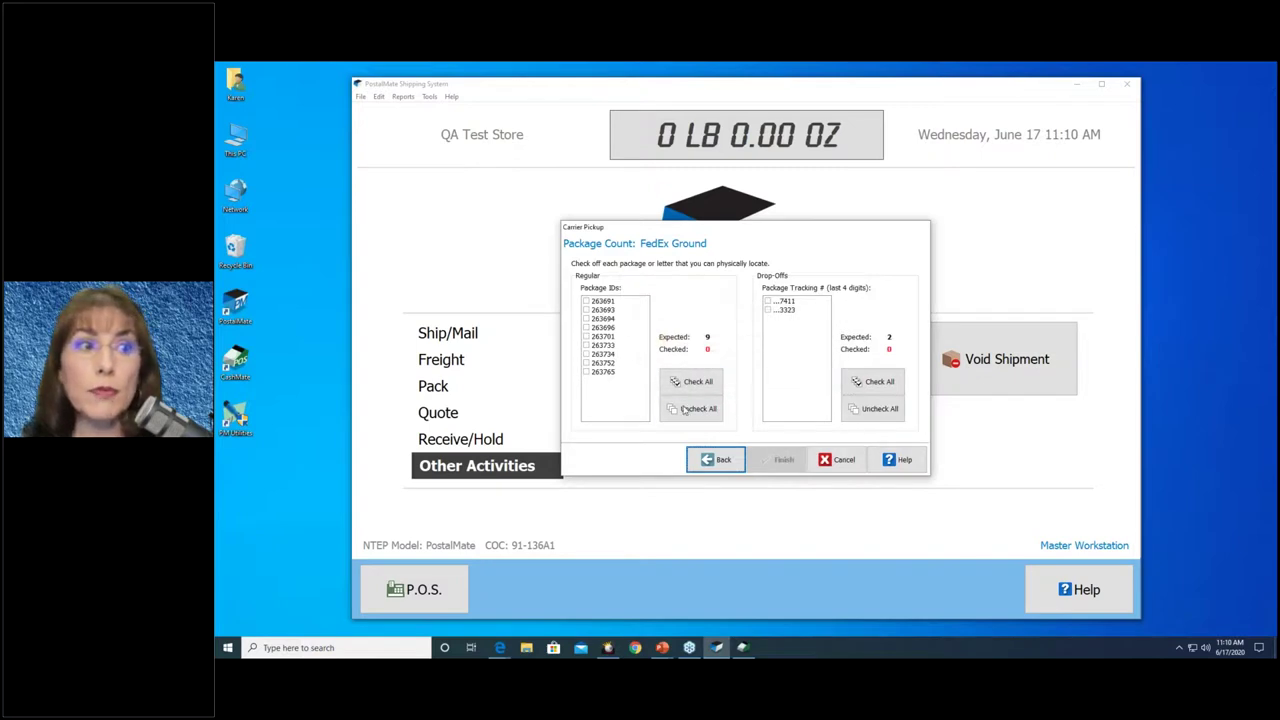
pyautogui.click(714, 460)
pyautogui.click(809, 328)
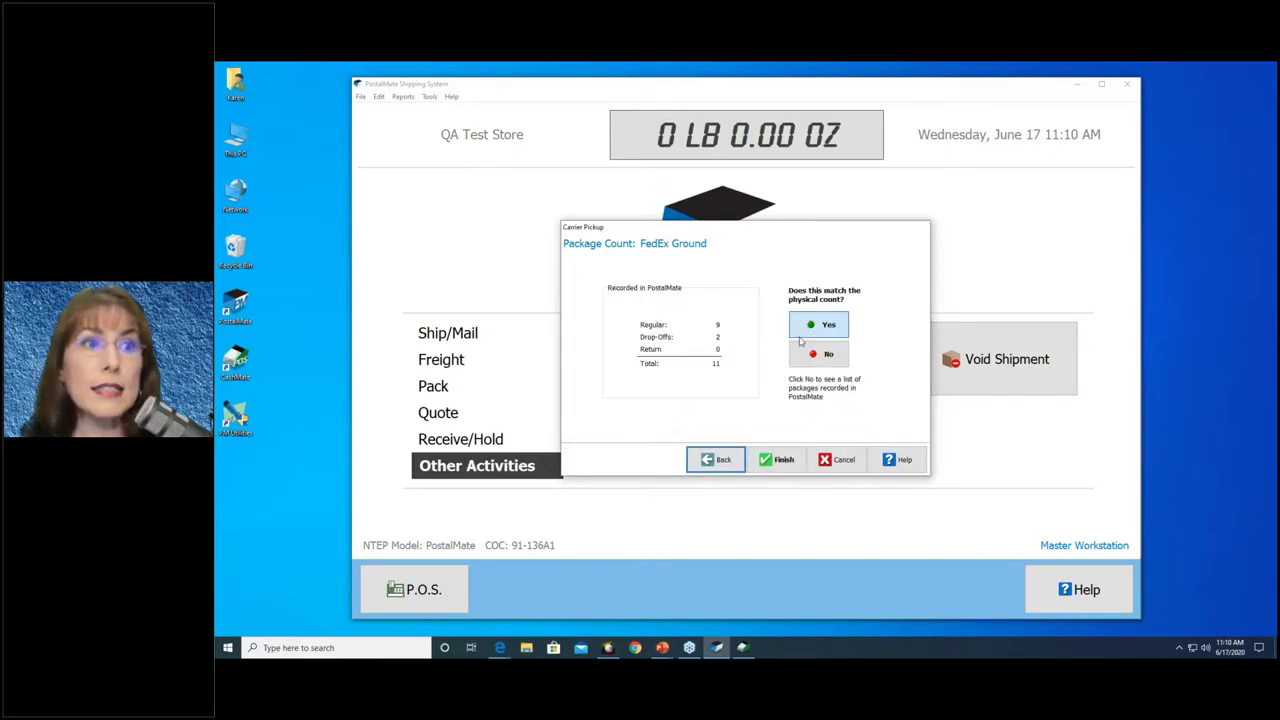
pyautogui.click(765, 461)
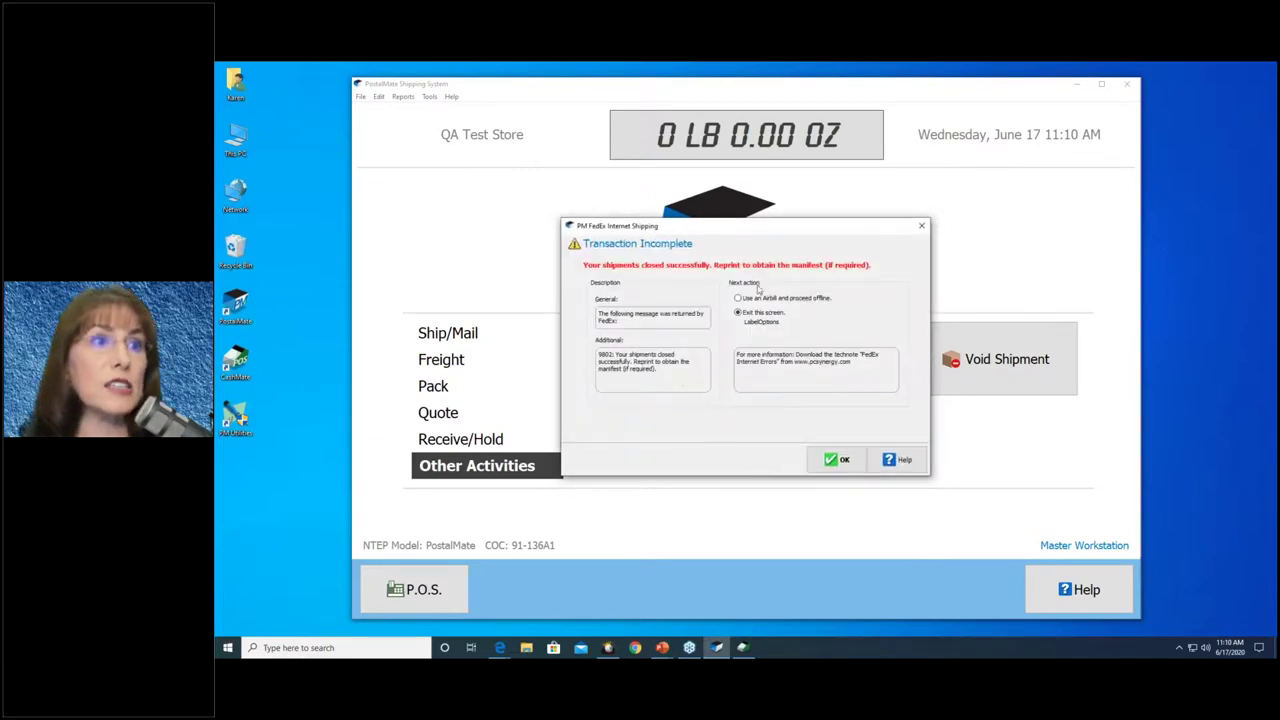
pyautogui.click(836, 458)
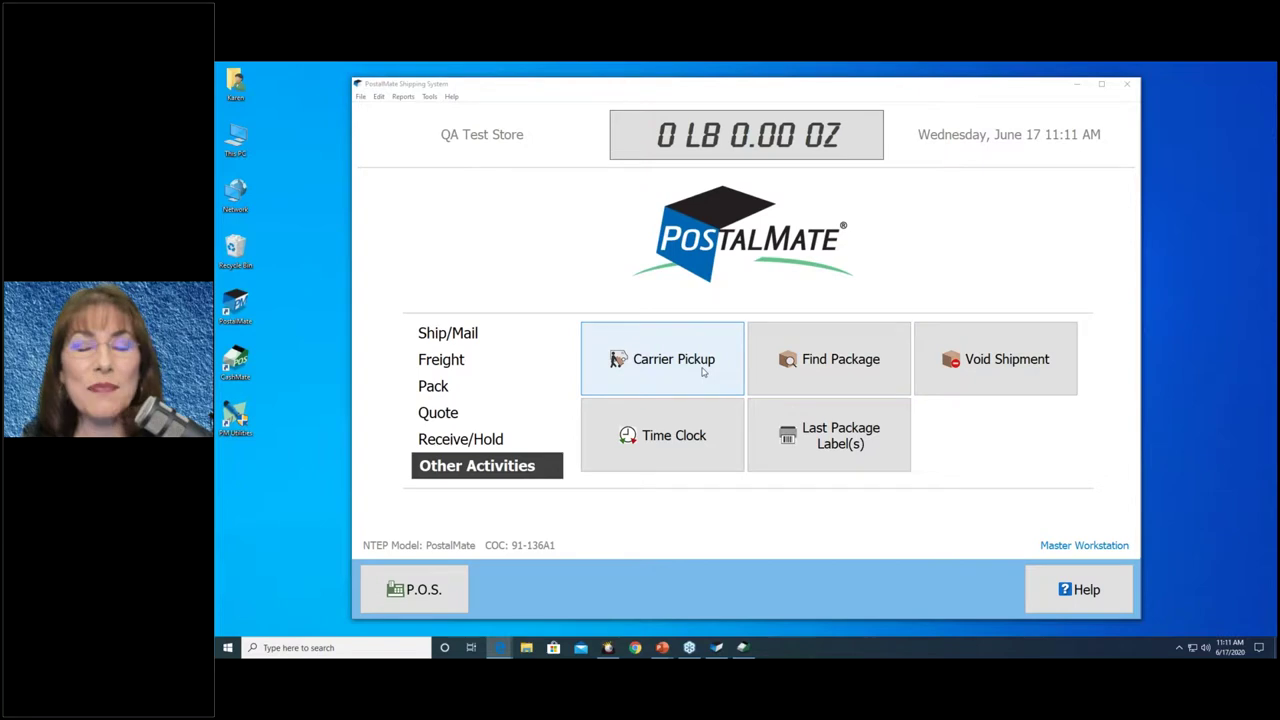
# Search for packages with a date range from 06/17/2011 to 06/17/2011
pyautogui.click(804, 373)
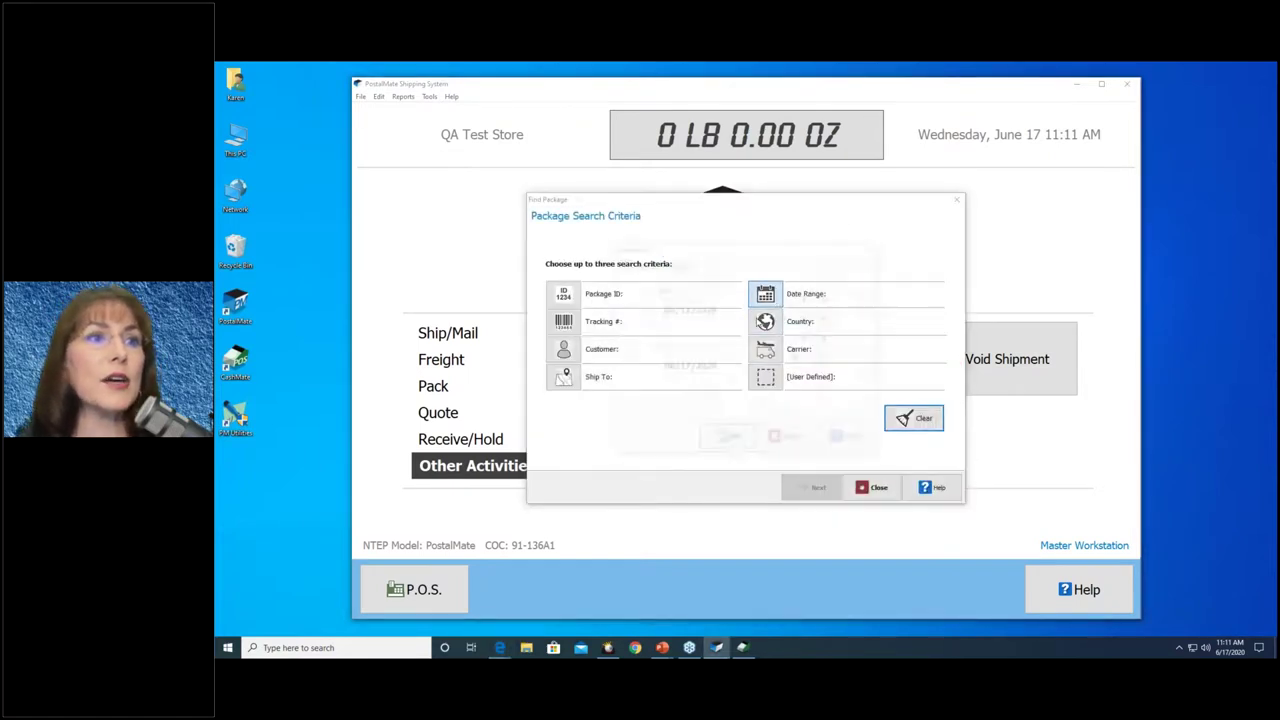
pyautogui.click(765, 293)
pyautogui.press('BackSpace')
pyautogui.press('BackSpace')
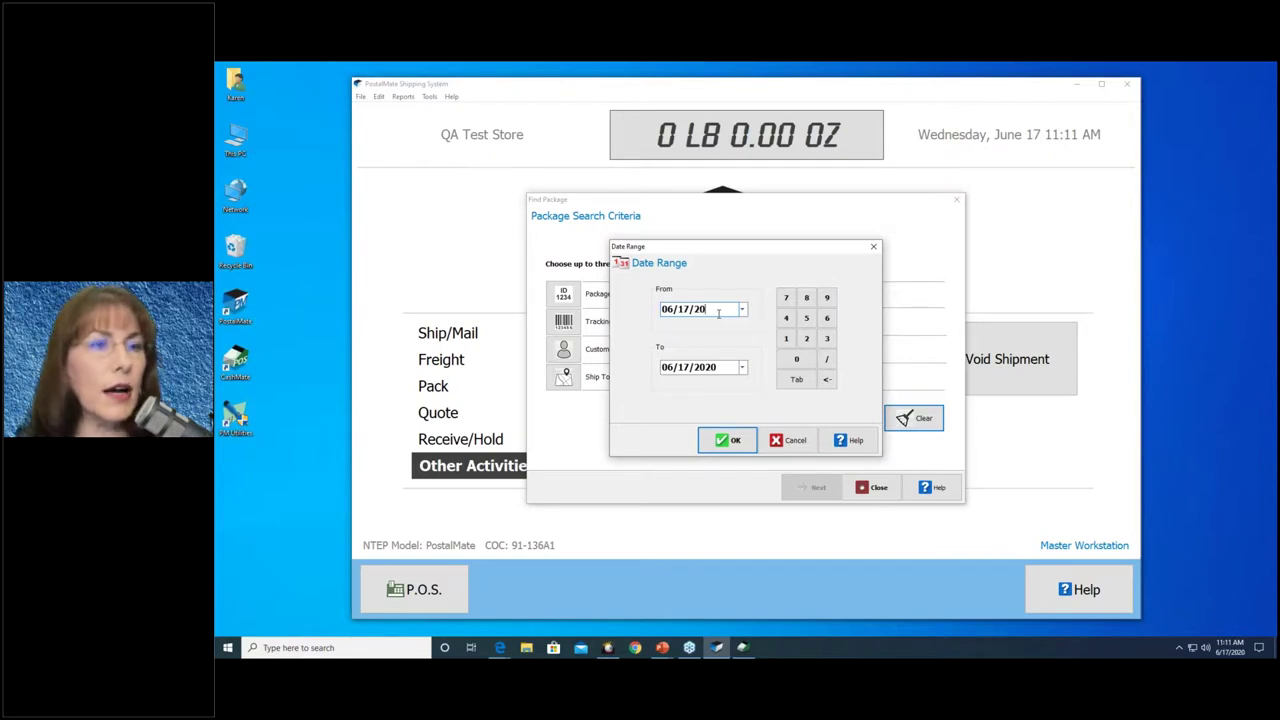
pyautogui.write('11')
pyautogui.click(716, 367)
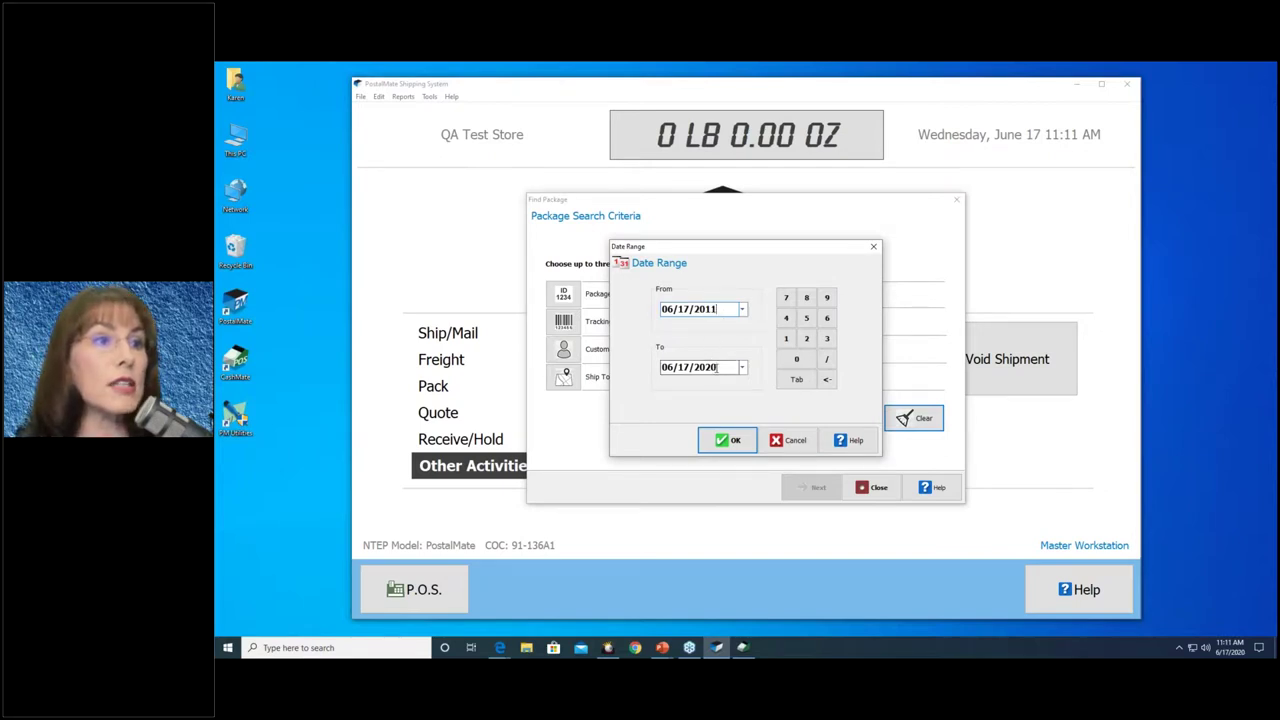
pyautogui.press('BackSpace')
pyautogui.press('BackSpace')
pyautogui.write('11')
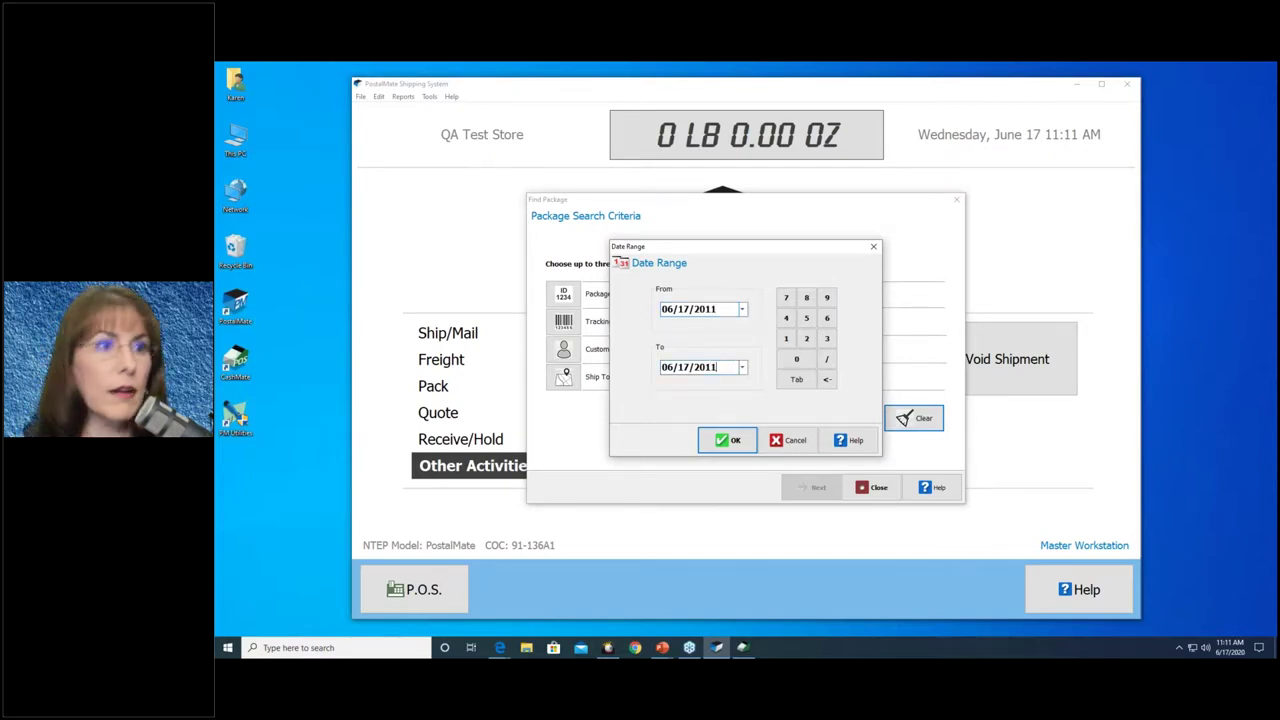
pyautogui.click(727, 440)
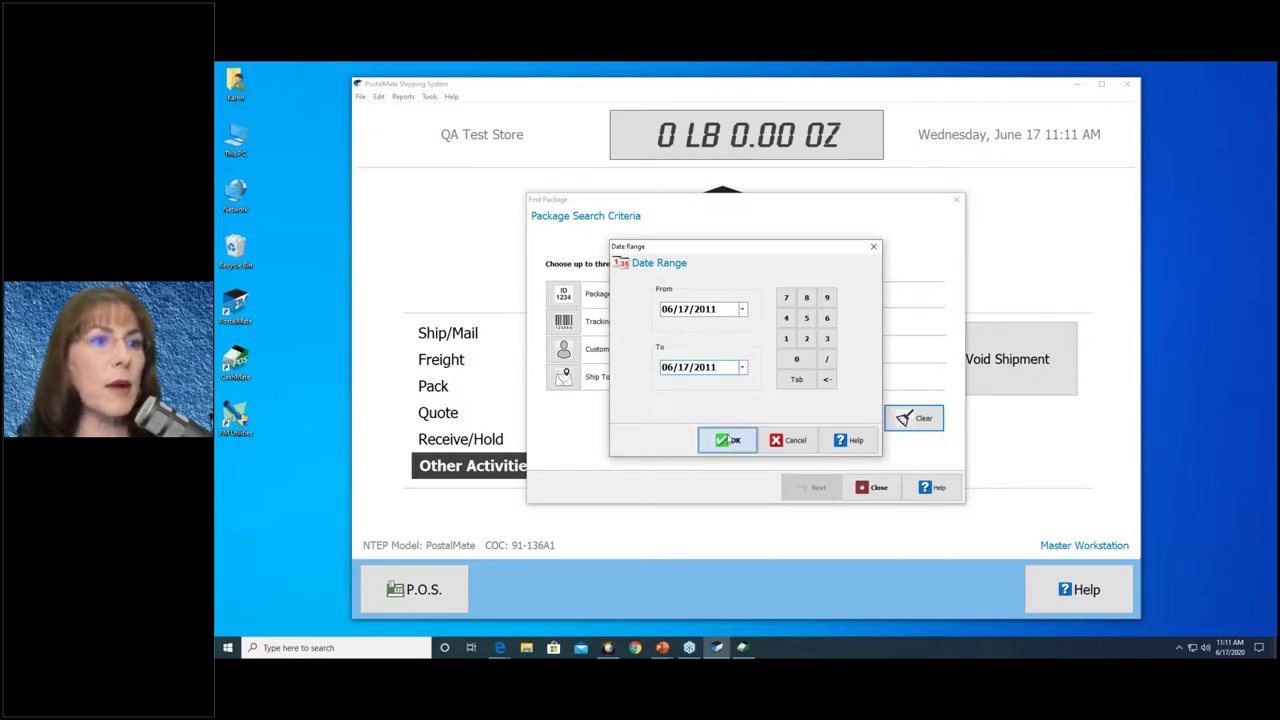
pyautogui.click(817, 494)
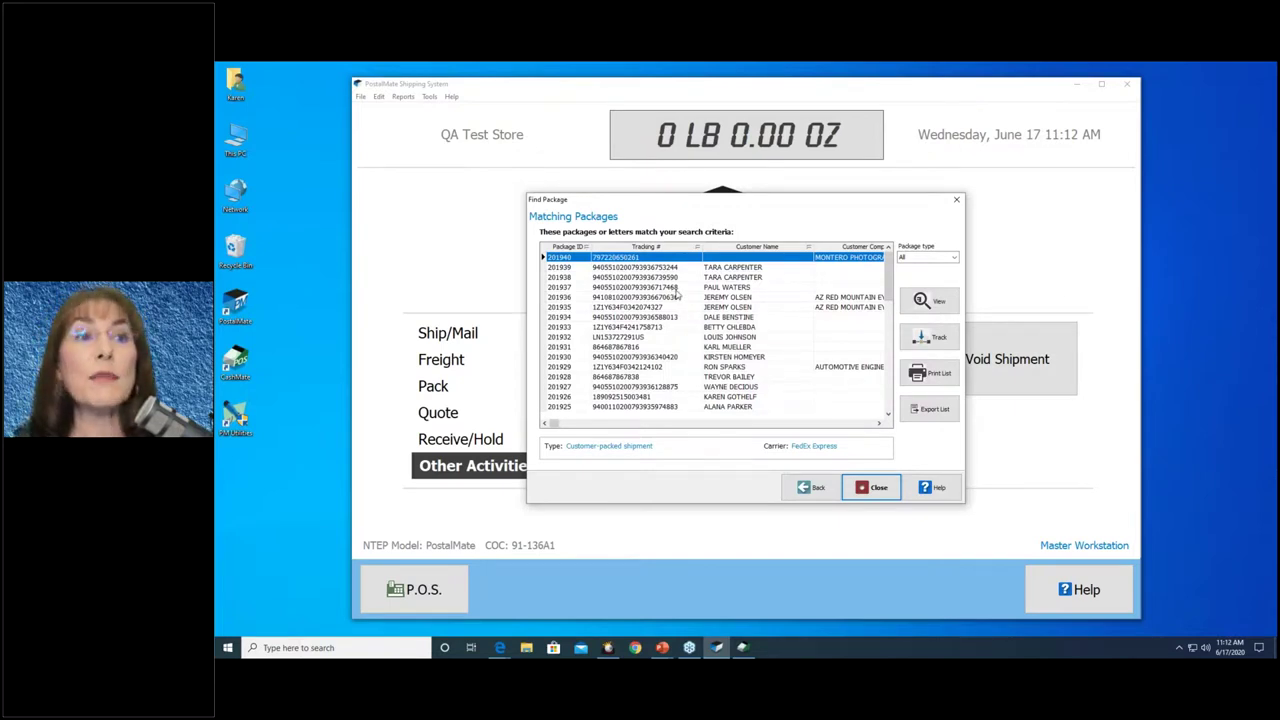
# View the package history of the third entry in the matching packages list
pyautogui.click(877, 490)
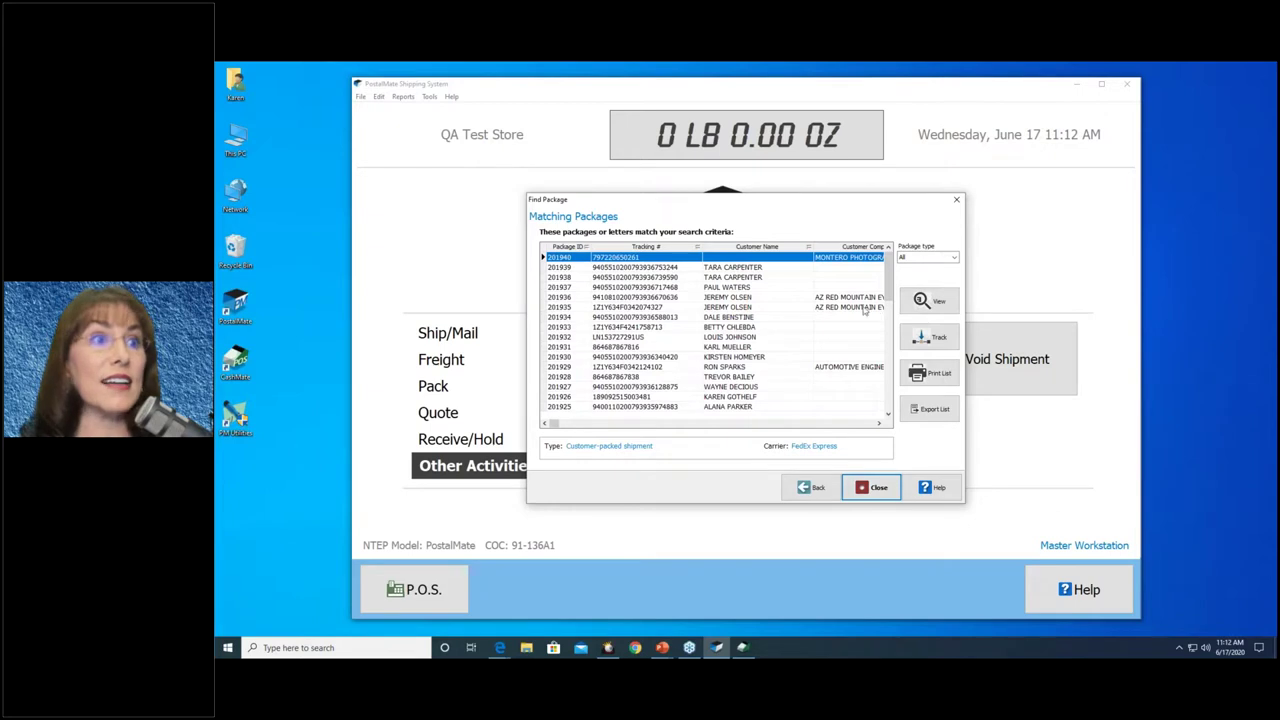
pyautogui.press('Down')
pyautogui.press('Down')
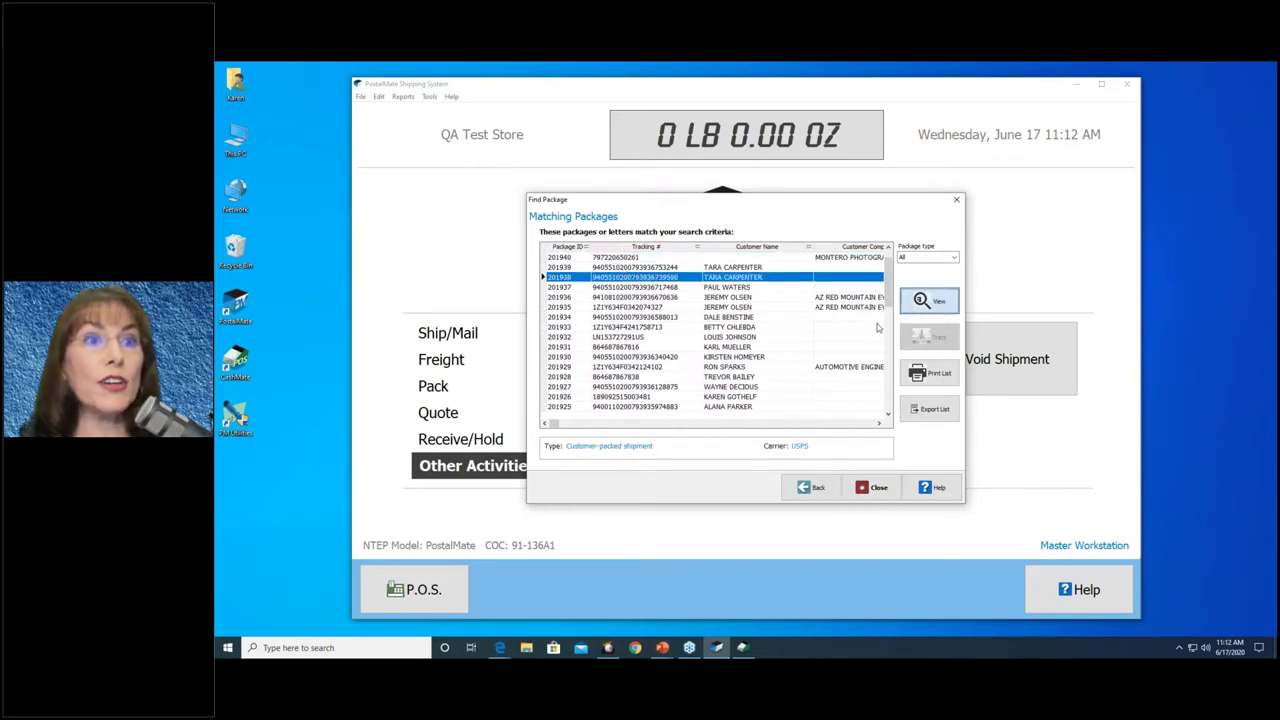
pyautogui.press('Return')
pyautogui.click(866, 484)
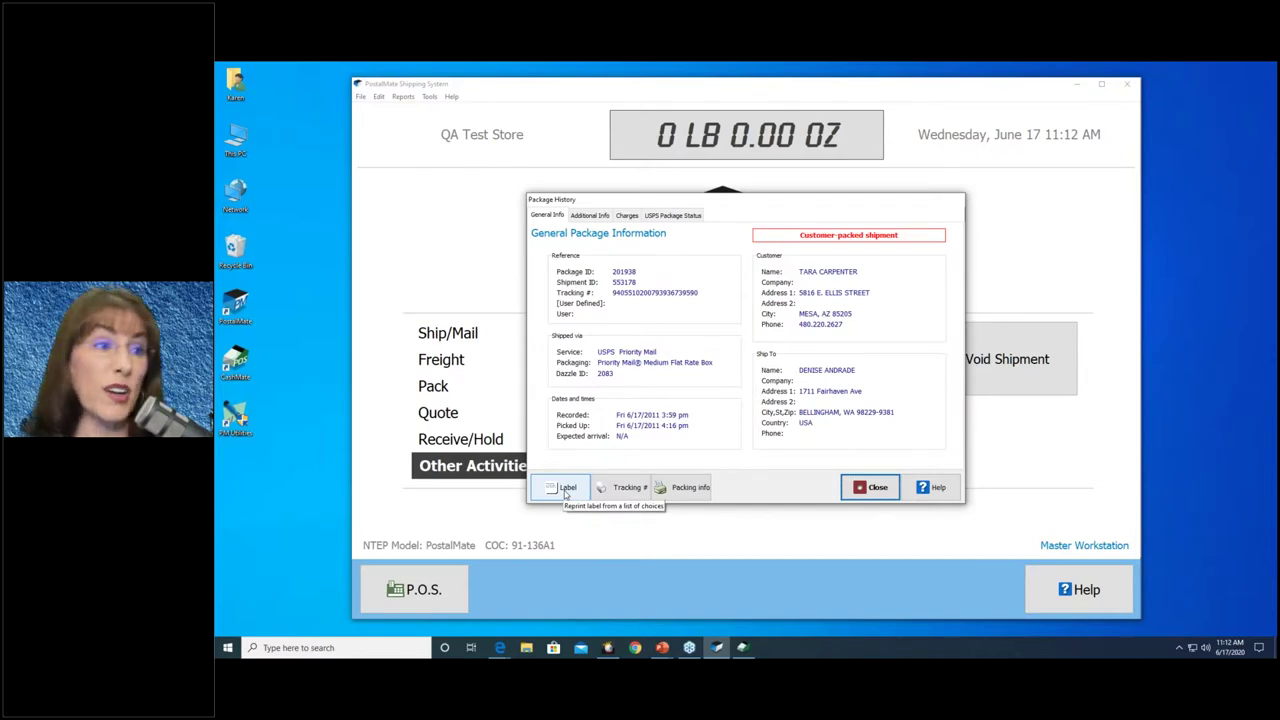
# Check the label reprint option for this package, cancel it, close the package search and return to the Ship/Mail activities
pyautogui.click(566, 490)
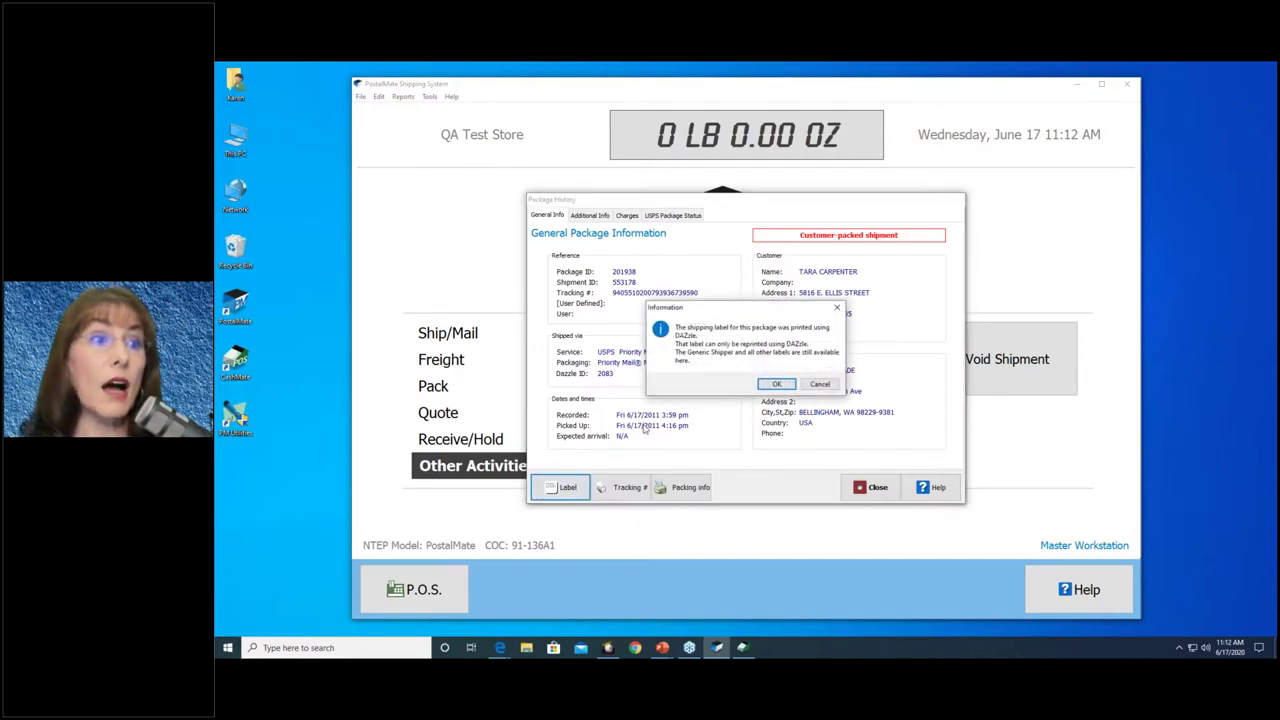
pyautogui.click(819, 384)
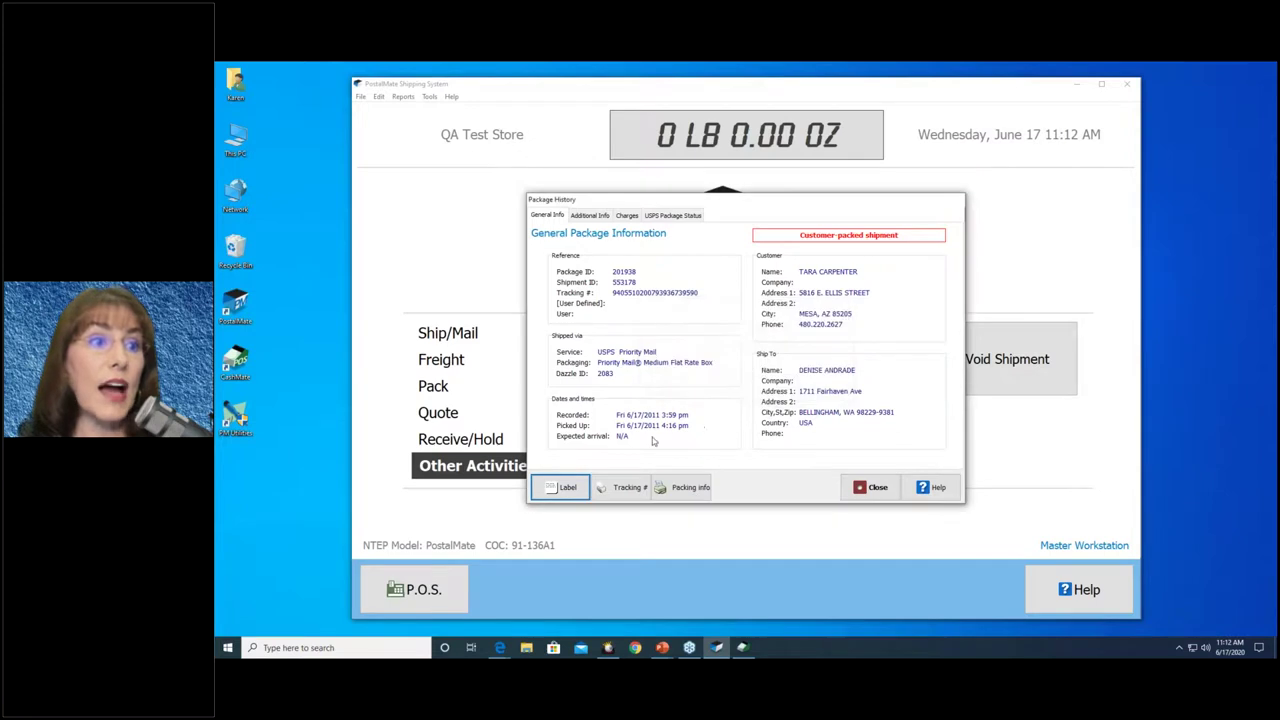
pyautogui.click(870, 487)
pyautogui.click(868, 490)
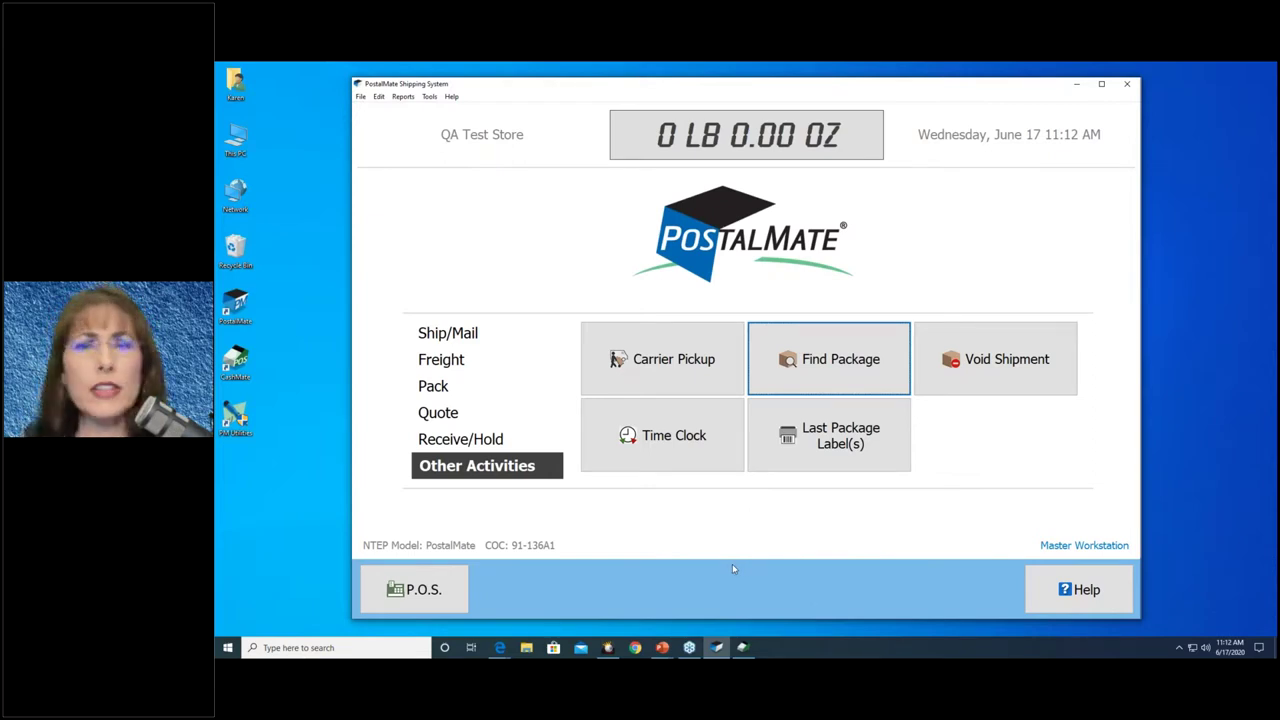
pyautogui.click(440, 338)
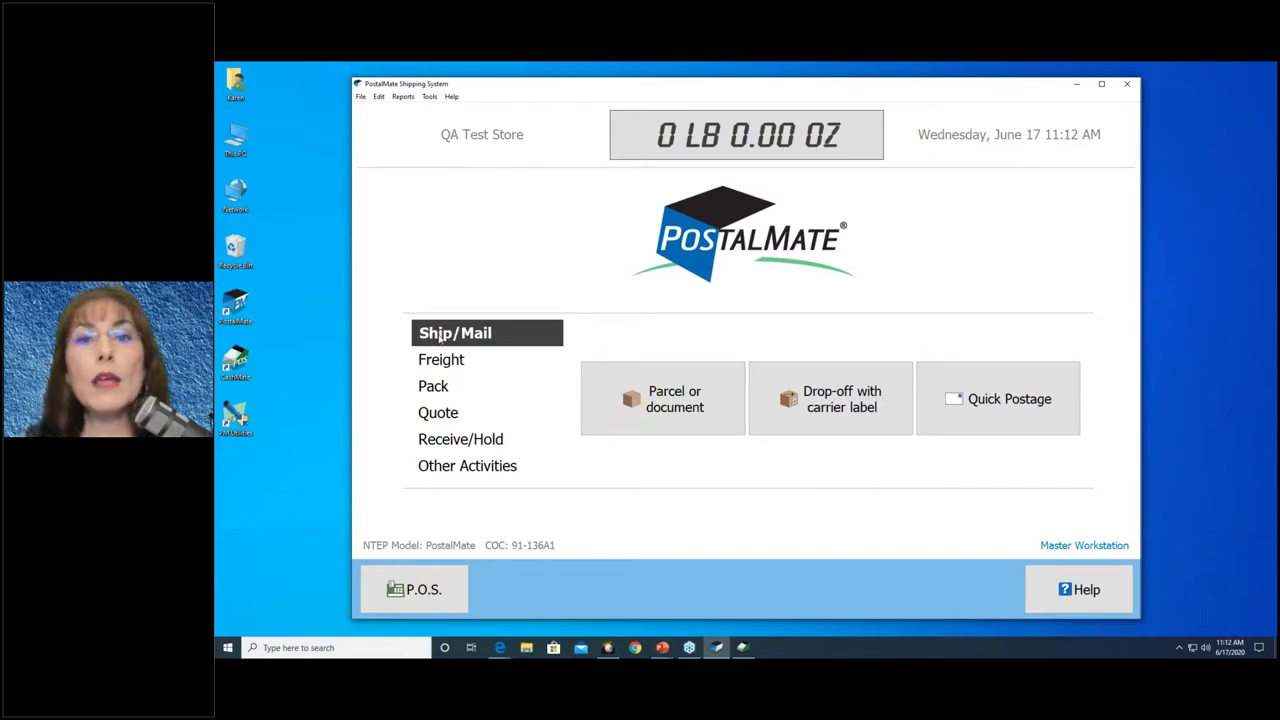
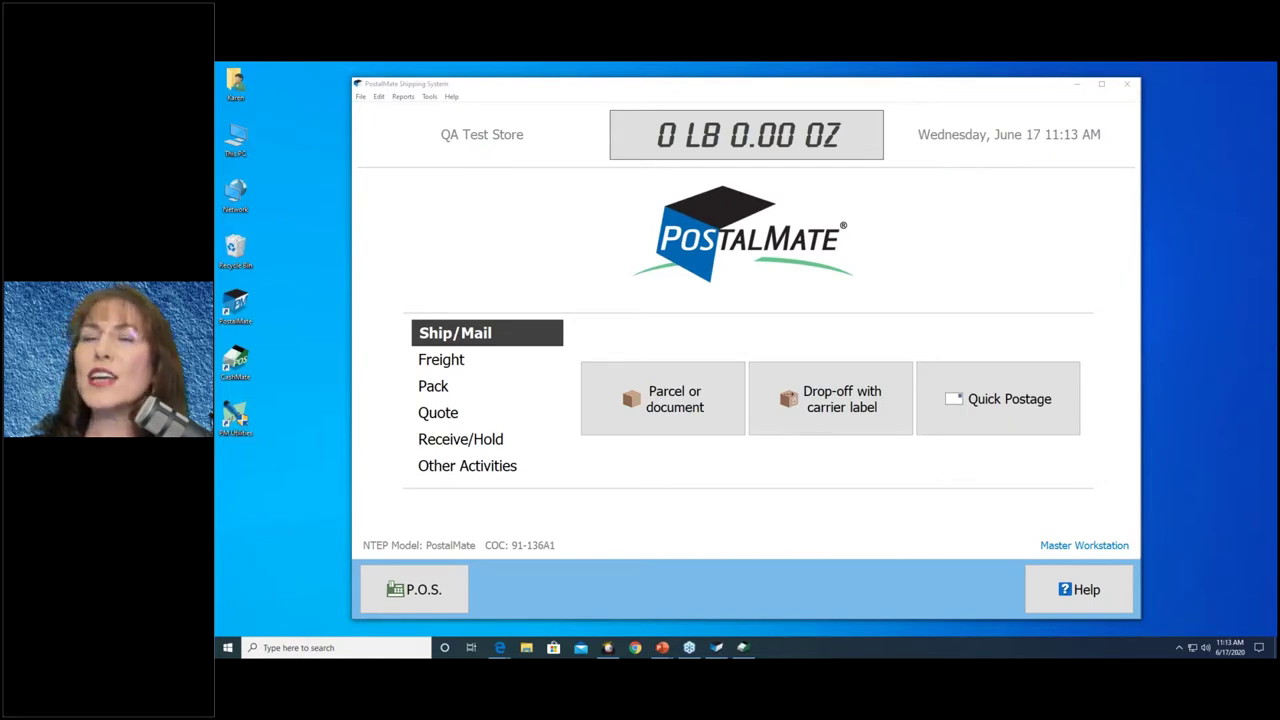
# Open the carrier setup in PostalMate Settings and review the FedEx and UPS configurations
pyautogui.click(430, 97)
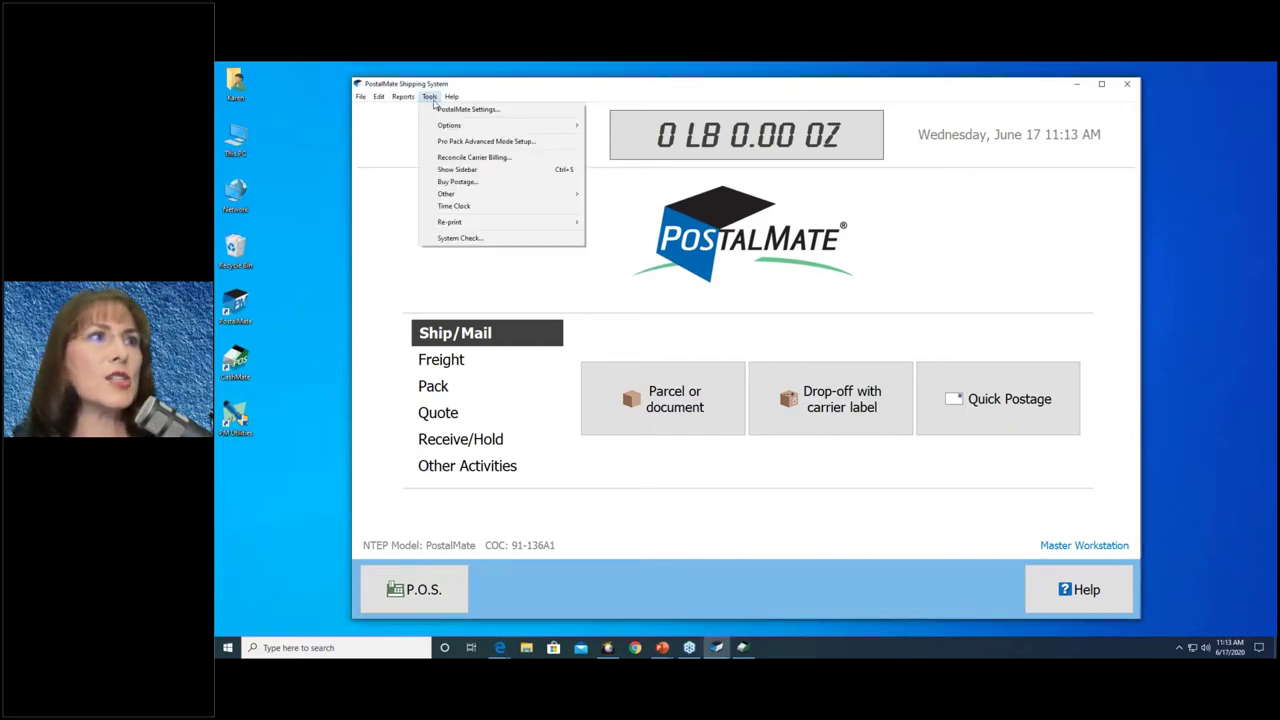
pyautogui.click(431, 97)
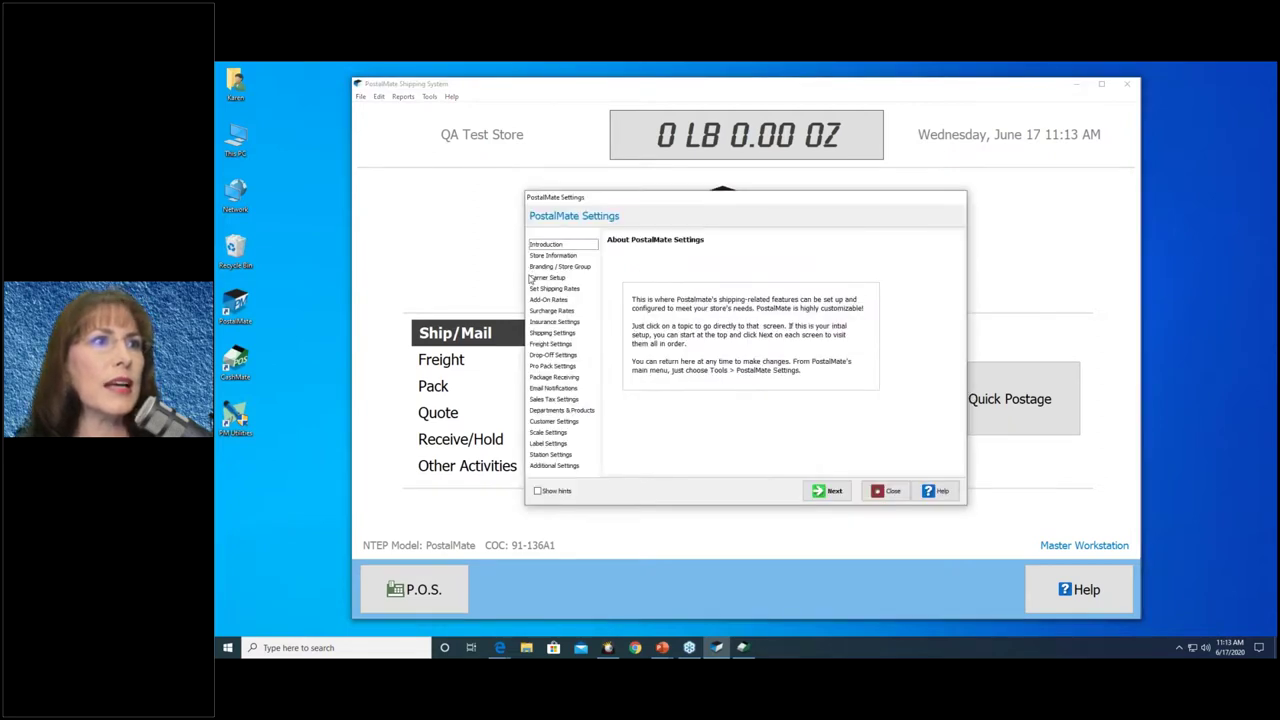
pyautogui.click(536, 277)
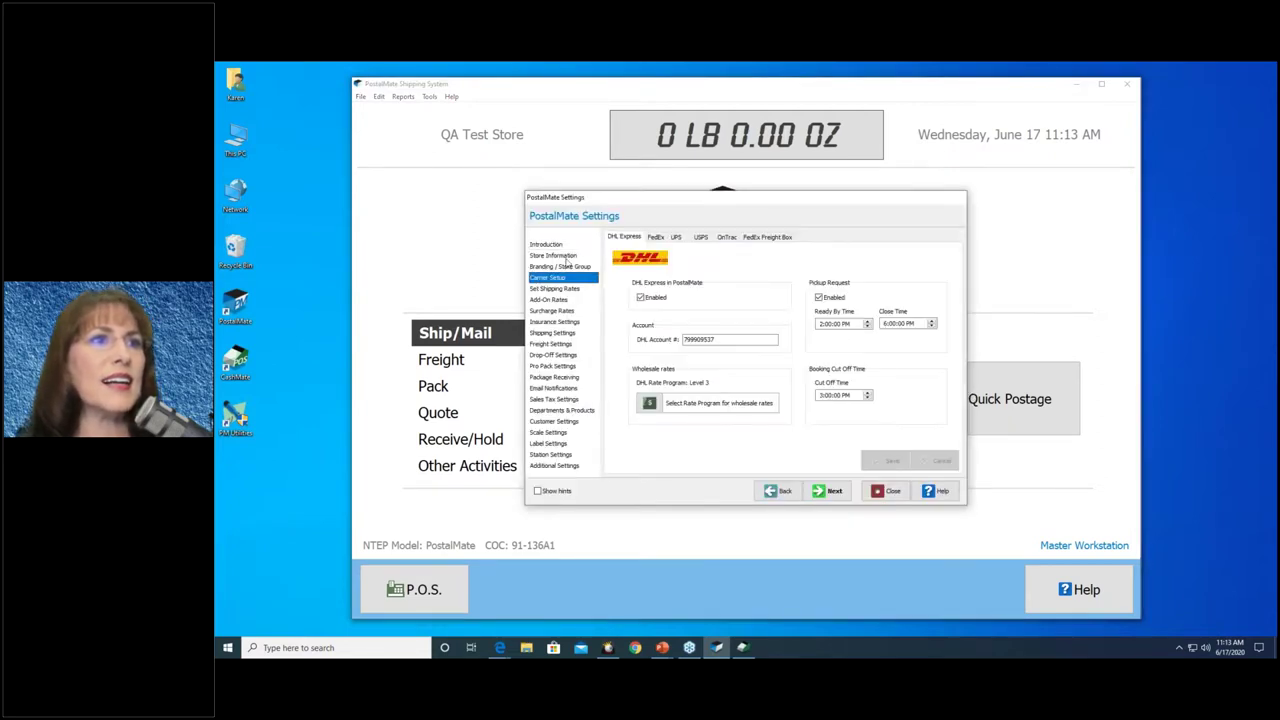
pyautogui.click(655, 238)
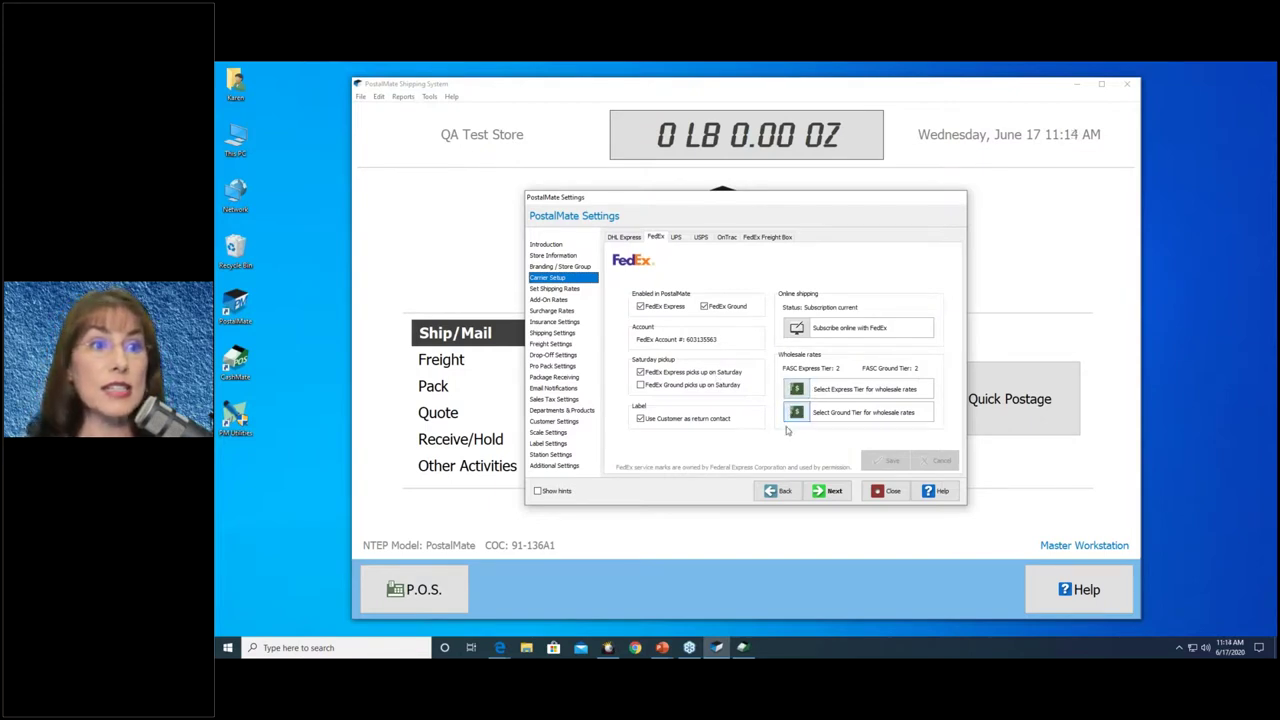
pyautogui.click(677, 238)
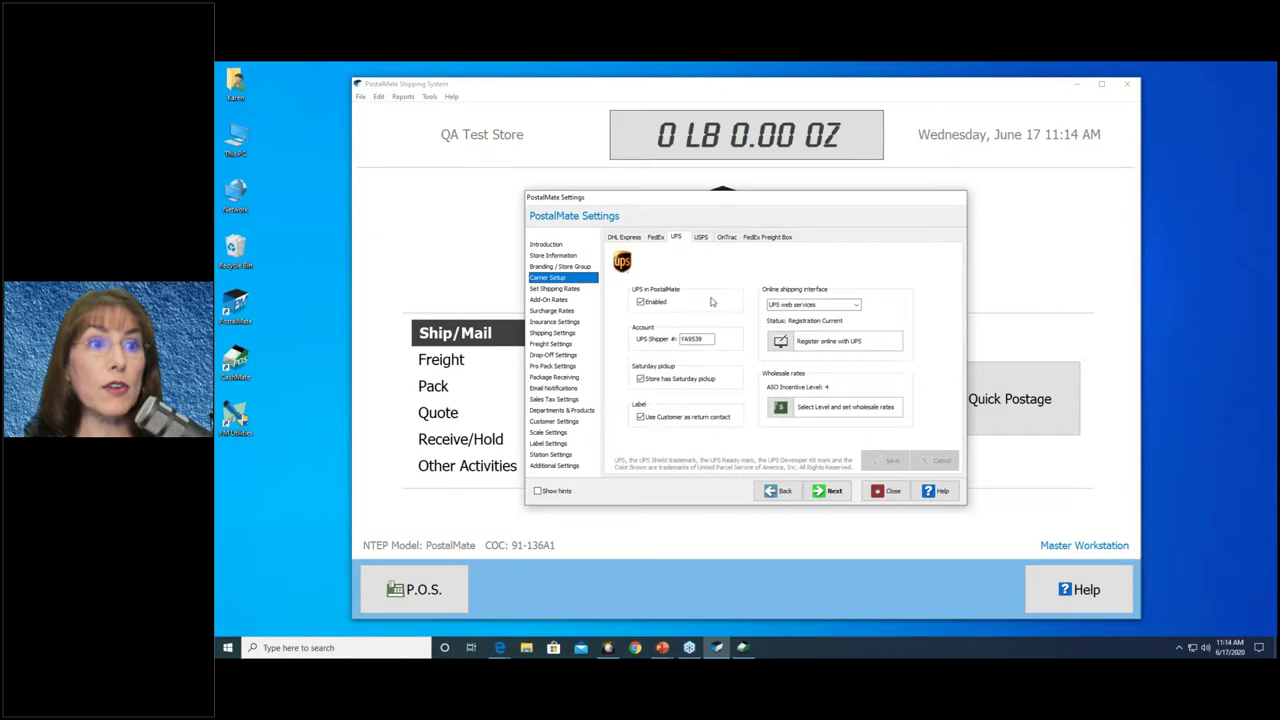
# View the UPS wholesale rate discount levels, cancel without applying a level, and close the settings
pyautogui.click(781, 409)
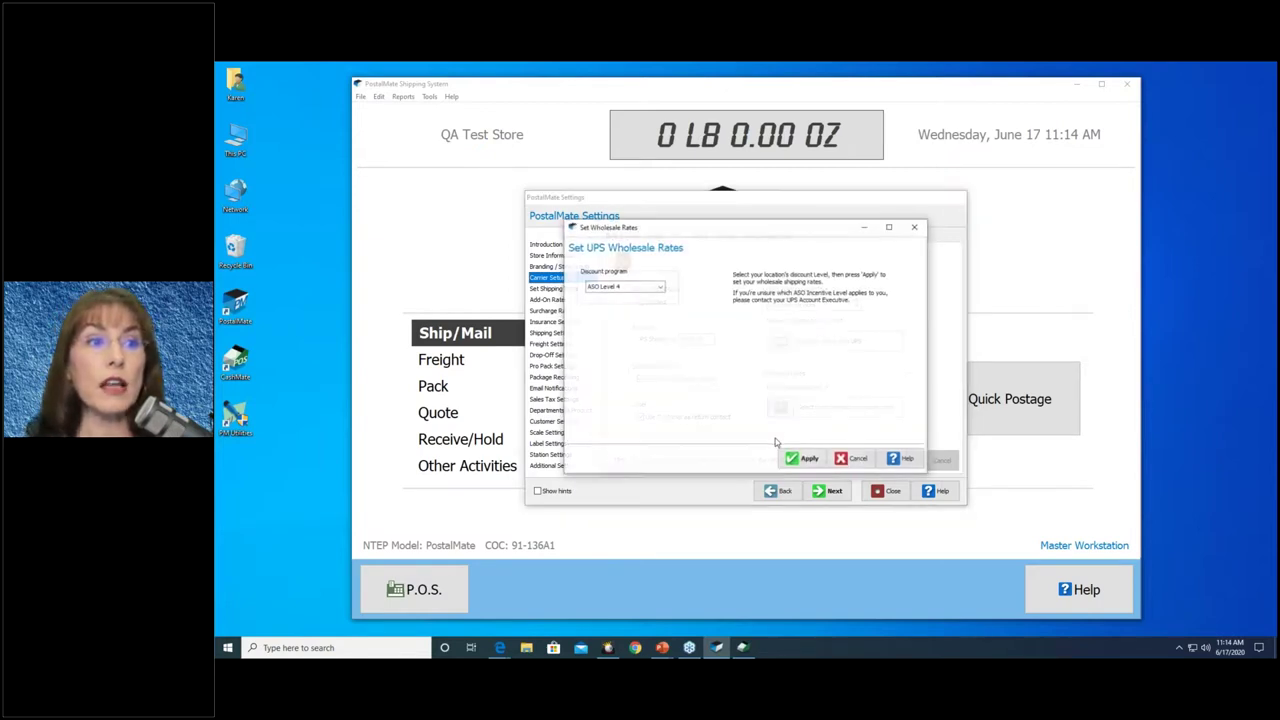
pyautogui.click(660, 287)
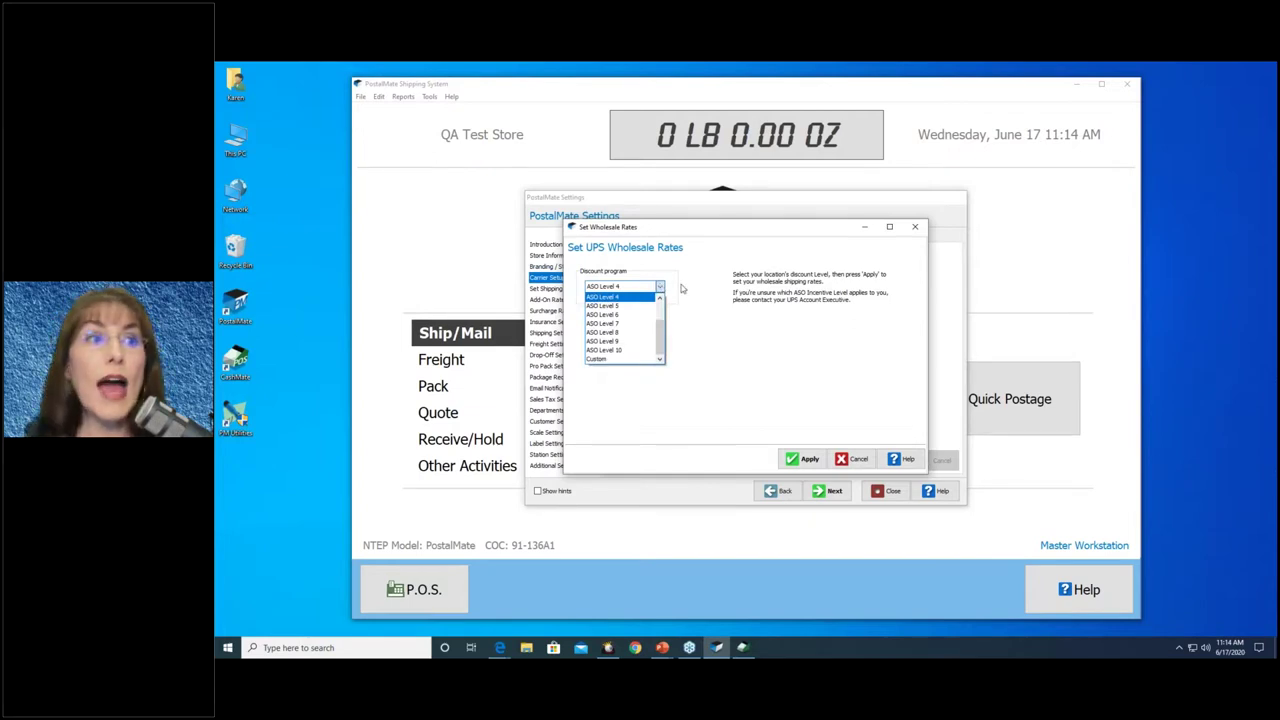
pyautogui.click(861, 466)
pyautogui.click(843, 467)
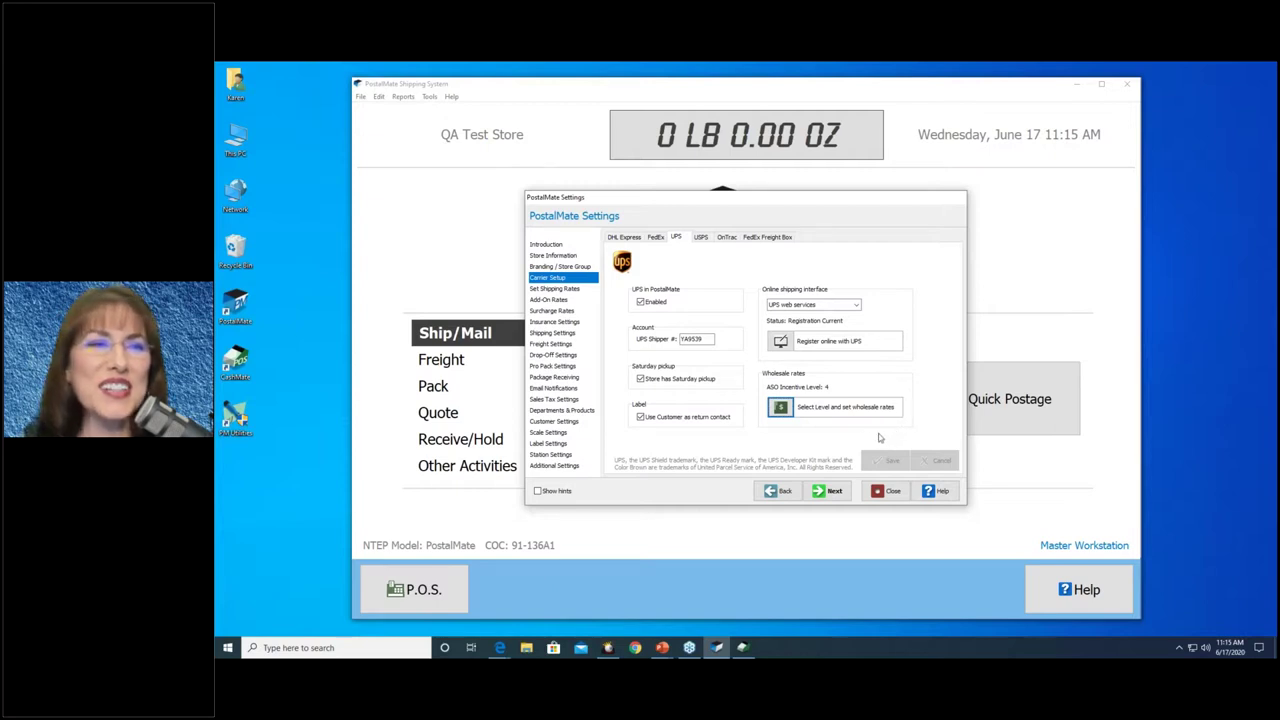
pyautogui.click(882, 491)
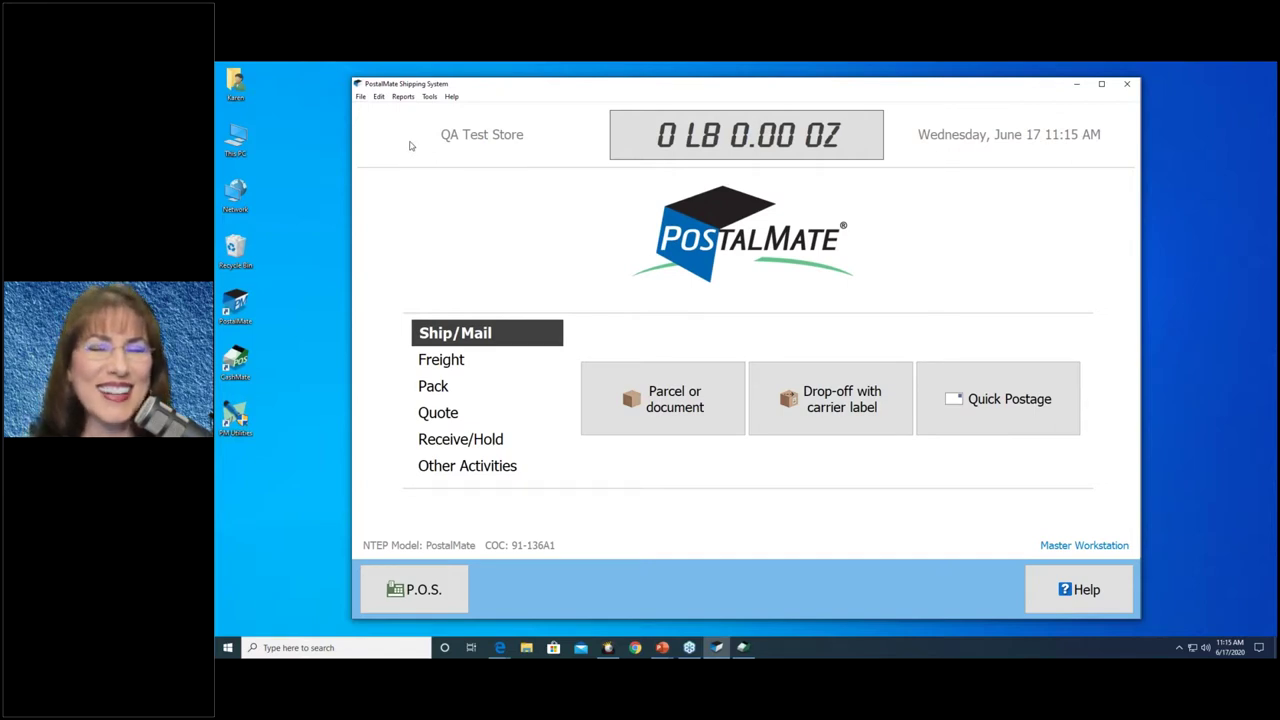
# Open the United States Postal Service carrier record for editing
pyautogui.click(379, 97)
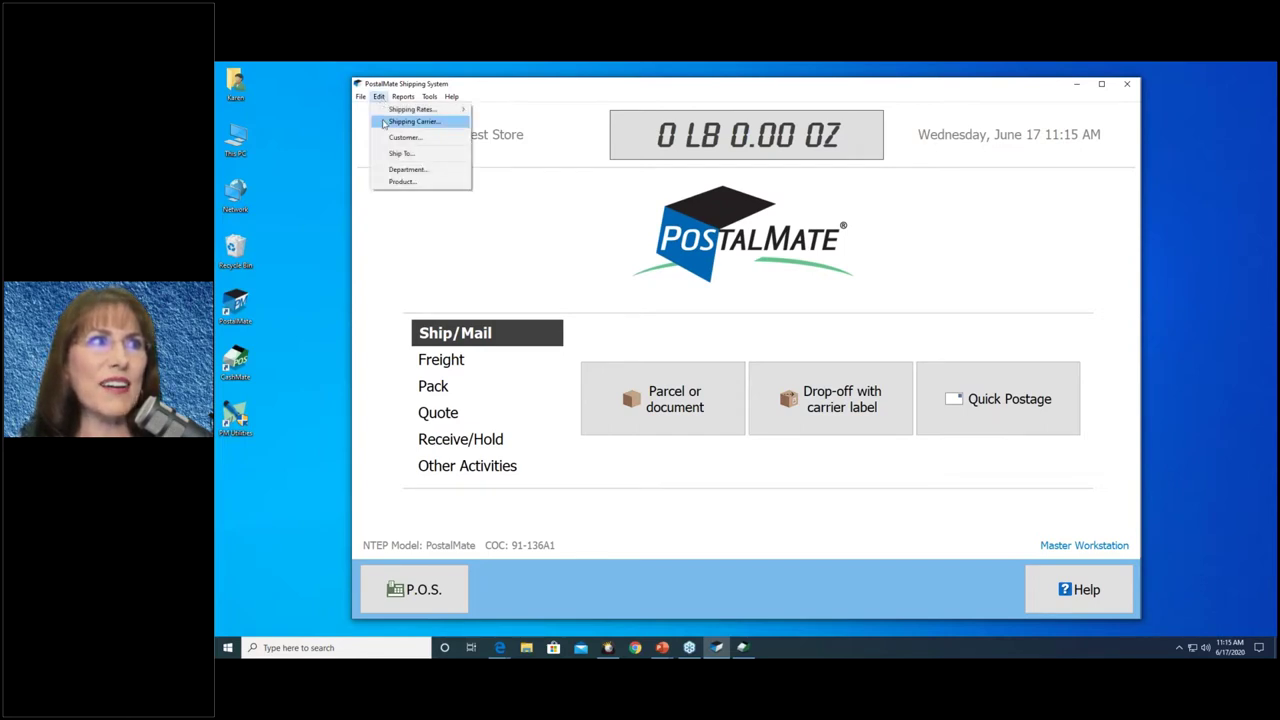
pyautogui.click(384, 122)
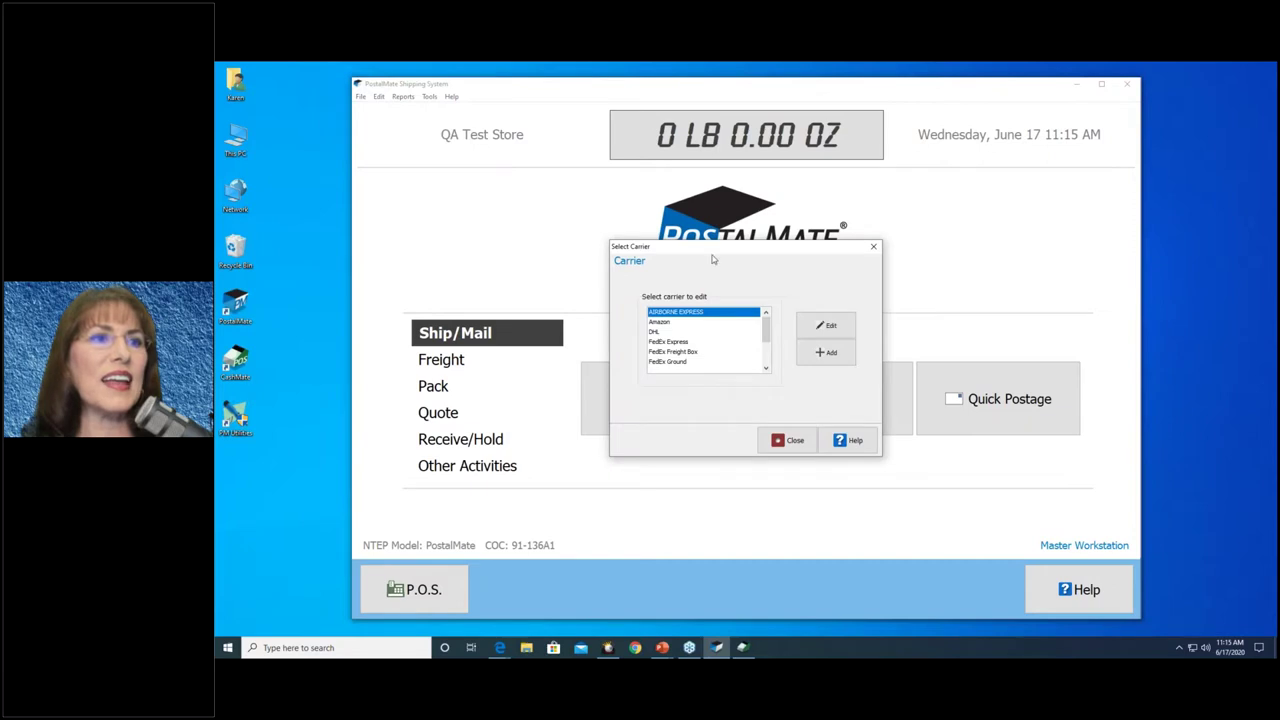
pyautogui.scroll(-3, 705, 350)
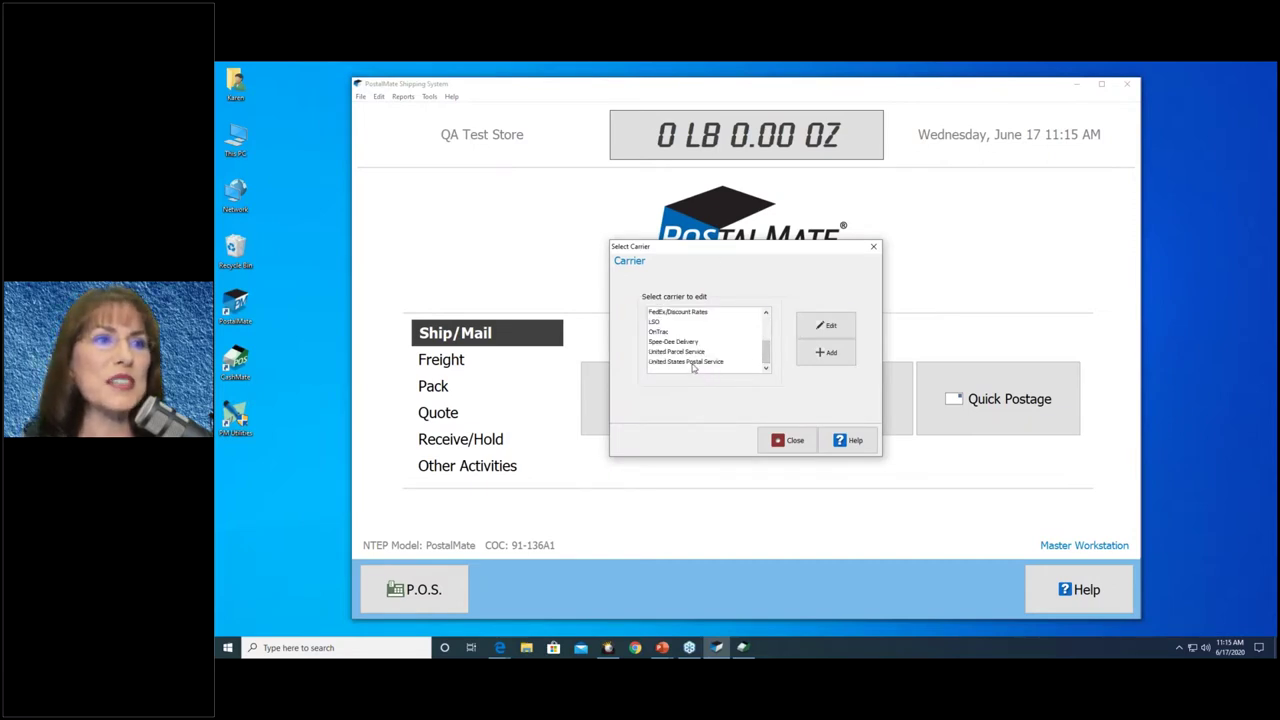
pyautogui.click(693, 362)
pyautogui.click(822, 322)
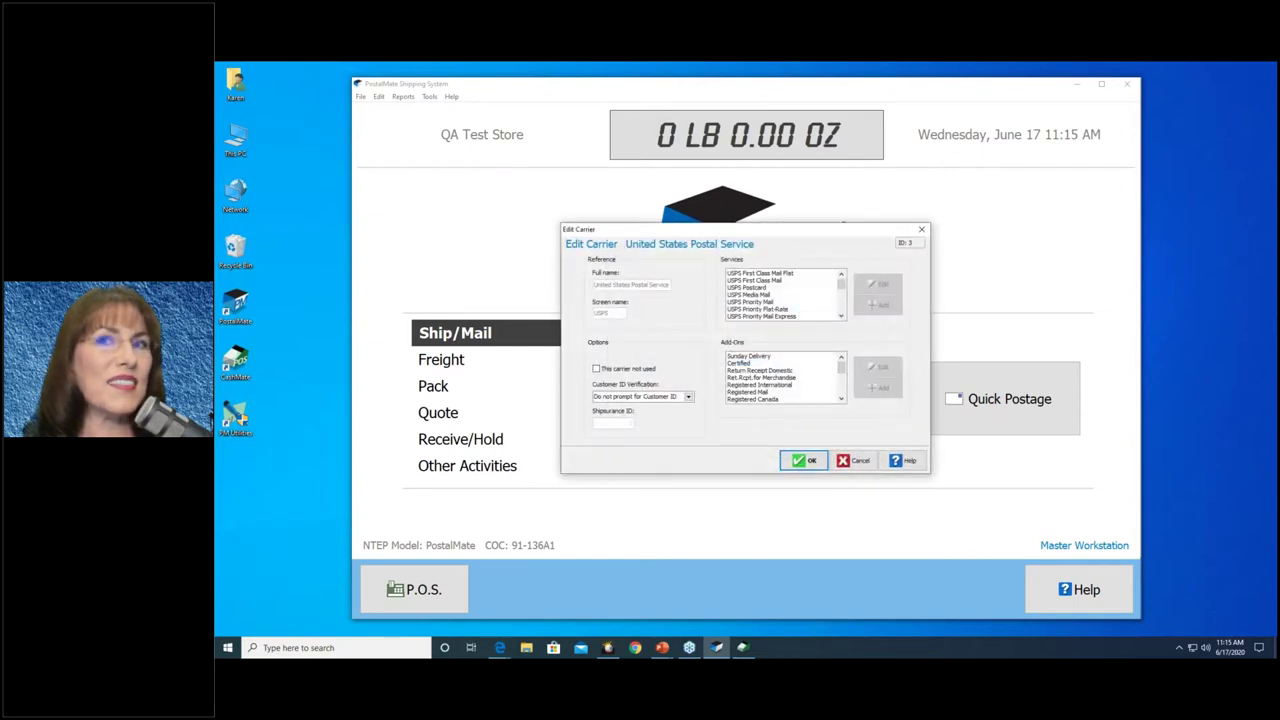
# Examine the rate comparison display settings of the USPS Media Mail service and close them without saving
pyautogui.click(745, 298)
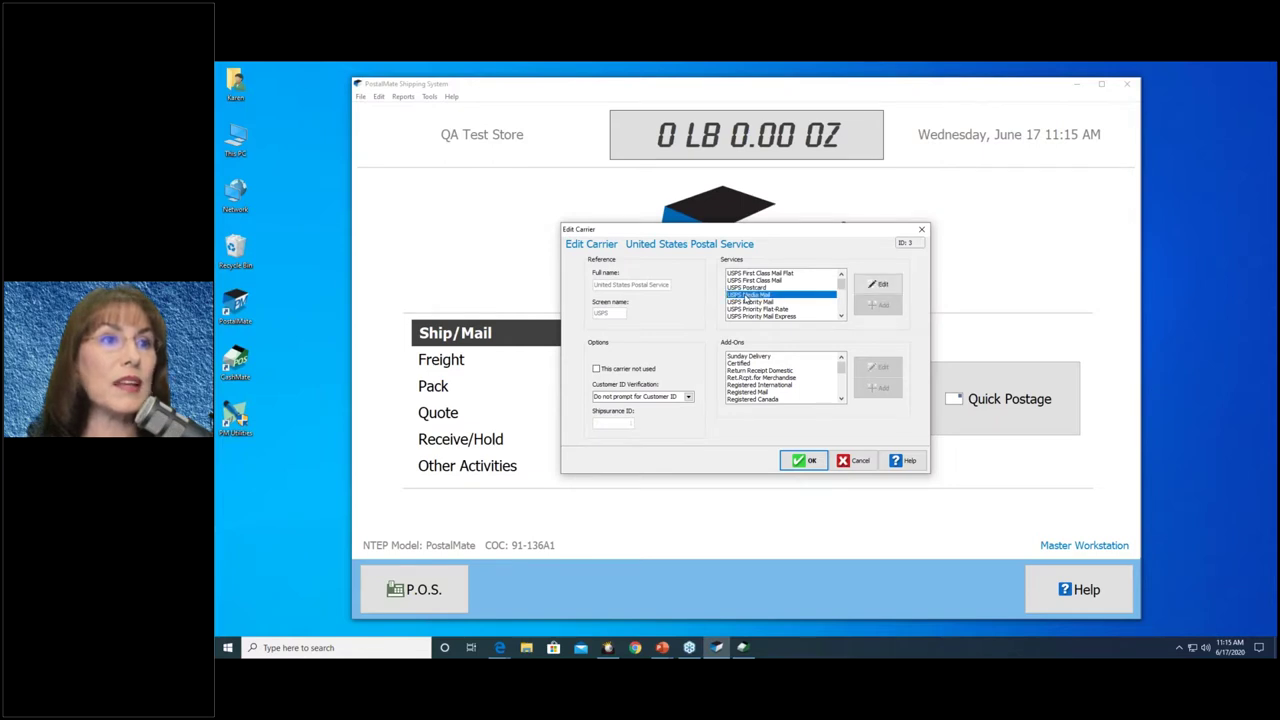
pyautogui.click(879, 285)
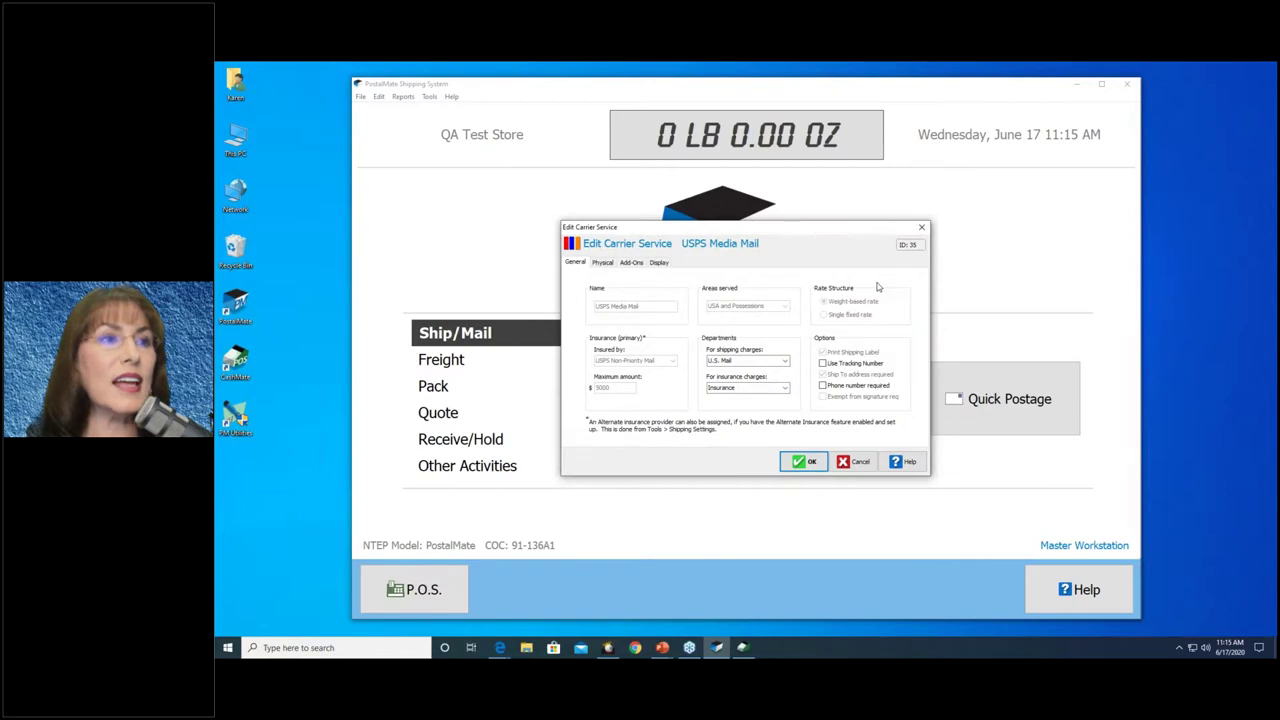
pyautogui.click(661, 265)
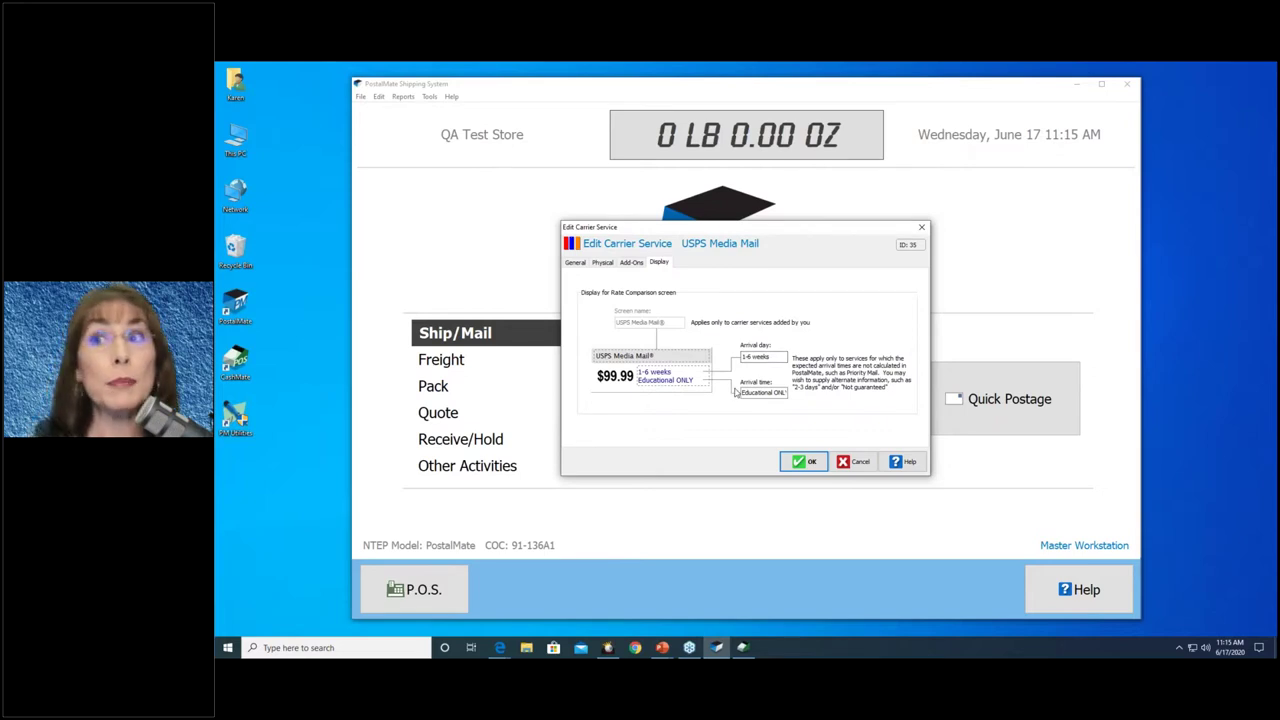
pyautogui.click(776, 392)
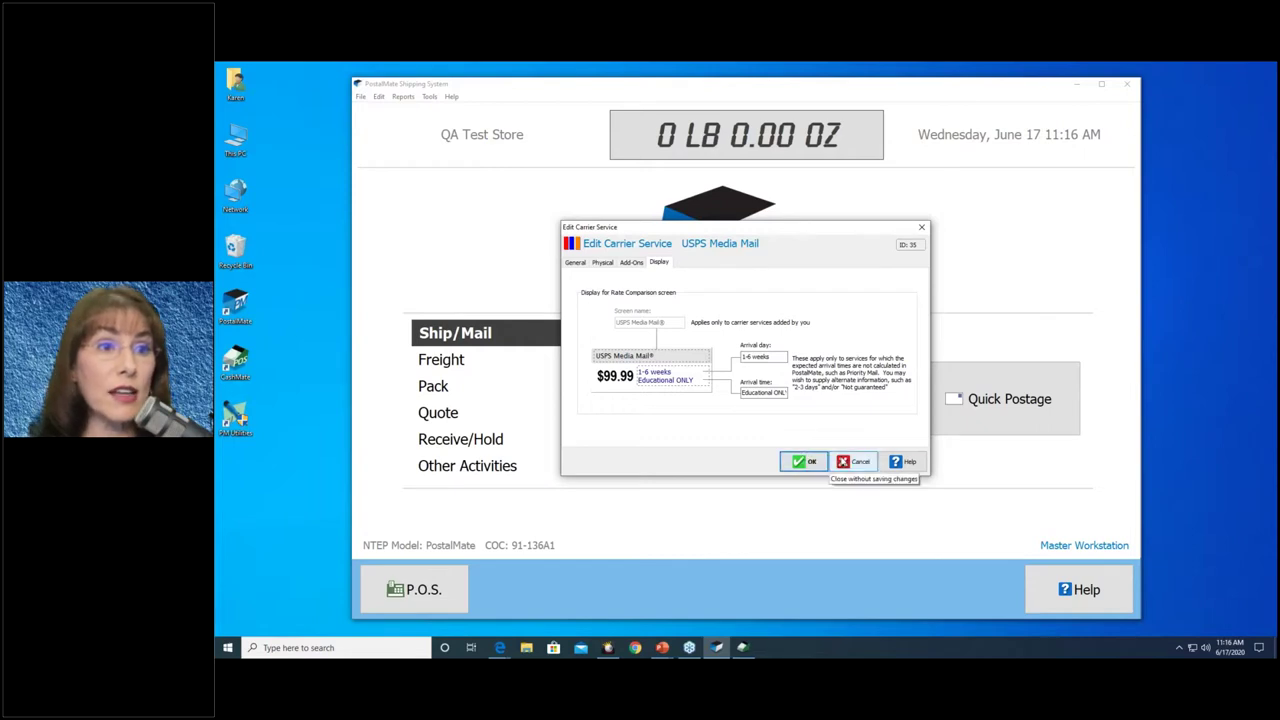
pyautogui.click(853, 462)
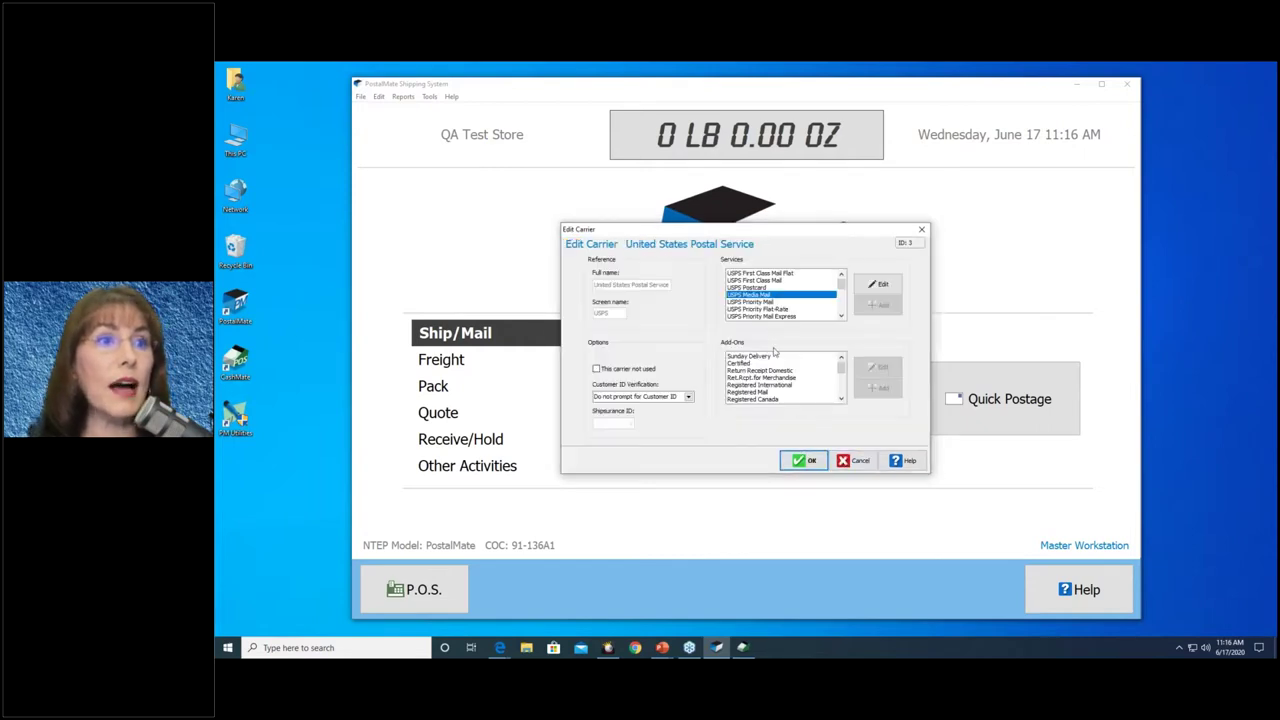
# Examine the arrival day and time display of the USPS Priority Mail service, and exit carrier editing
pyautogui.click(775, 302)
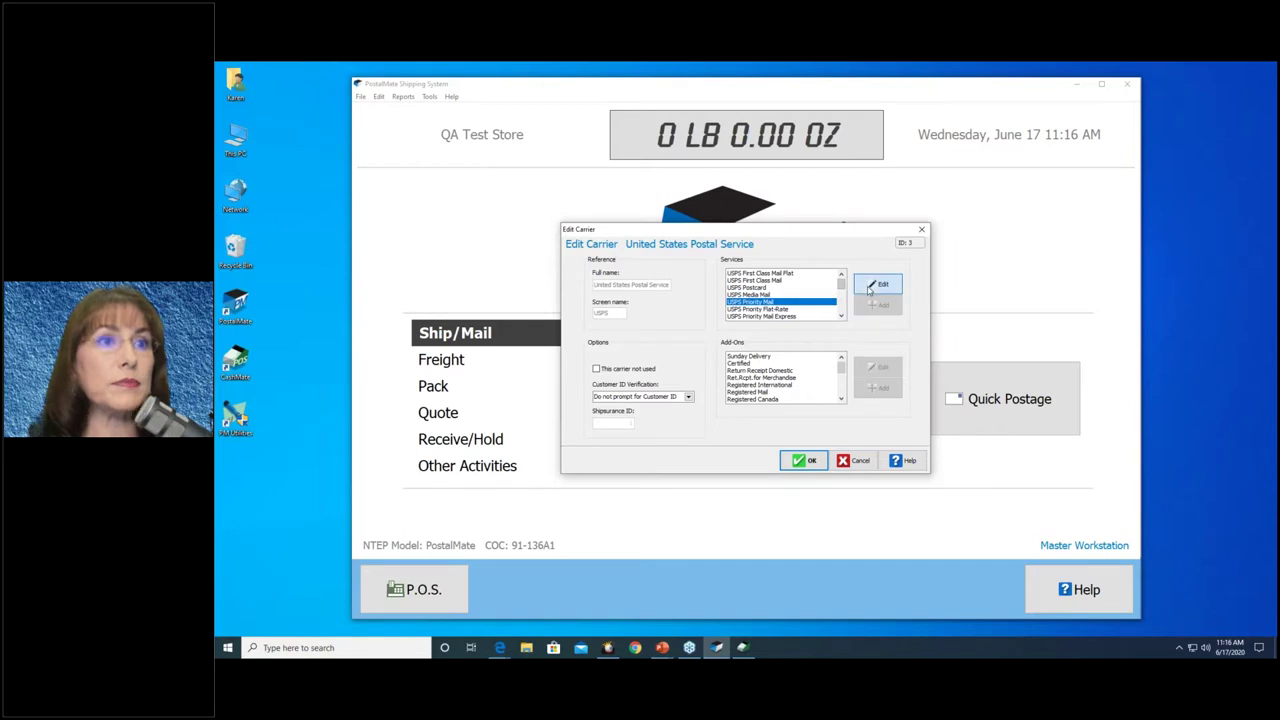
pyautogui.doubleClick(785, 375)
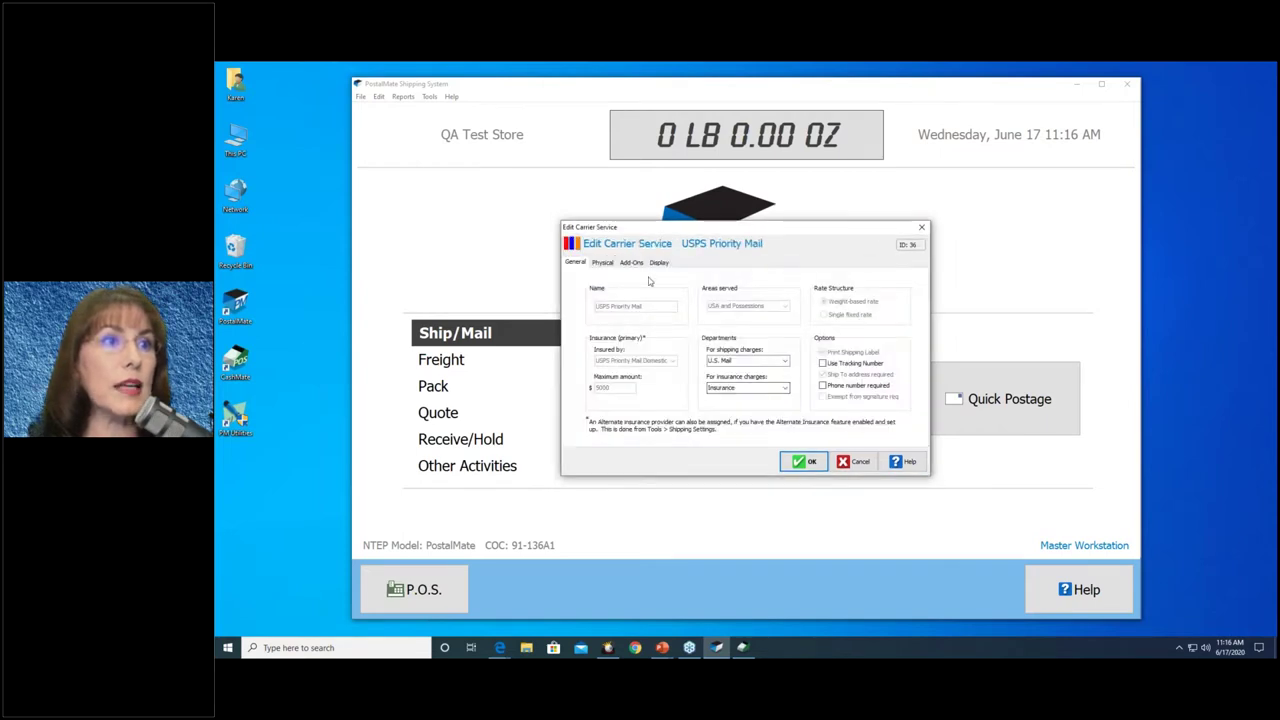
pyautogui.click(659, 262)
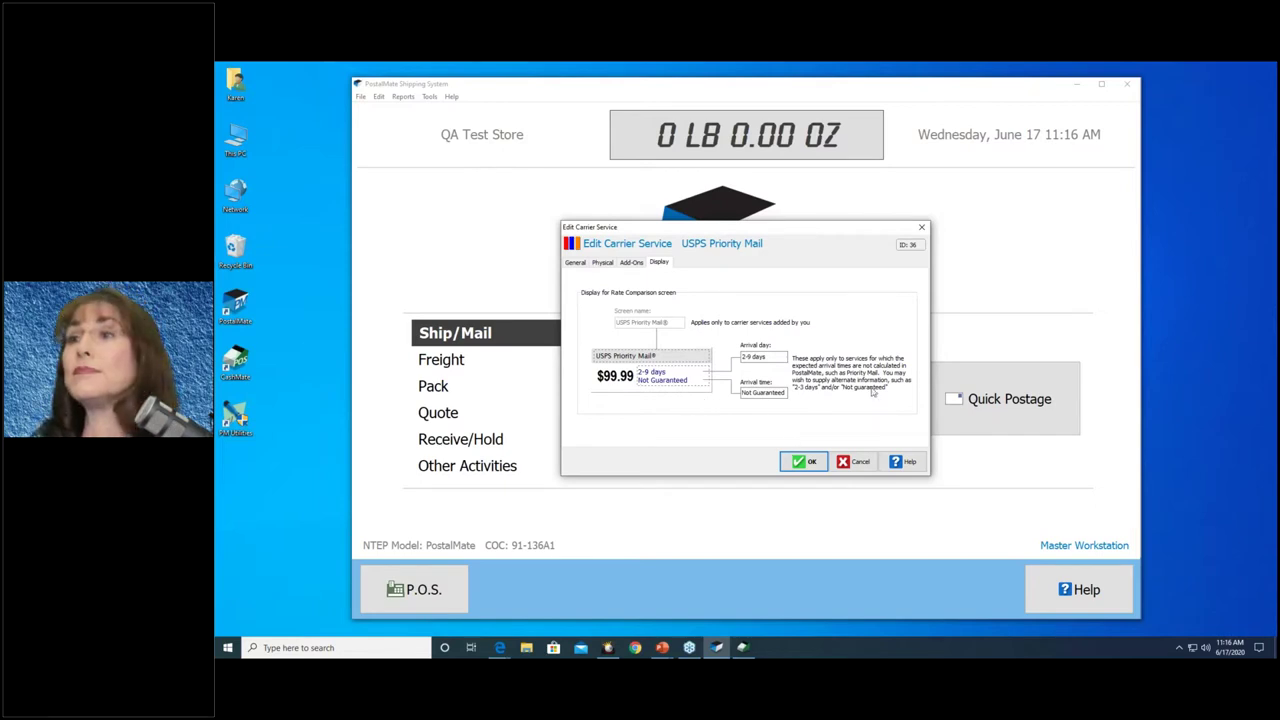
pyautogui.click(815, 461)
pyautogui.click(850, 460)
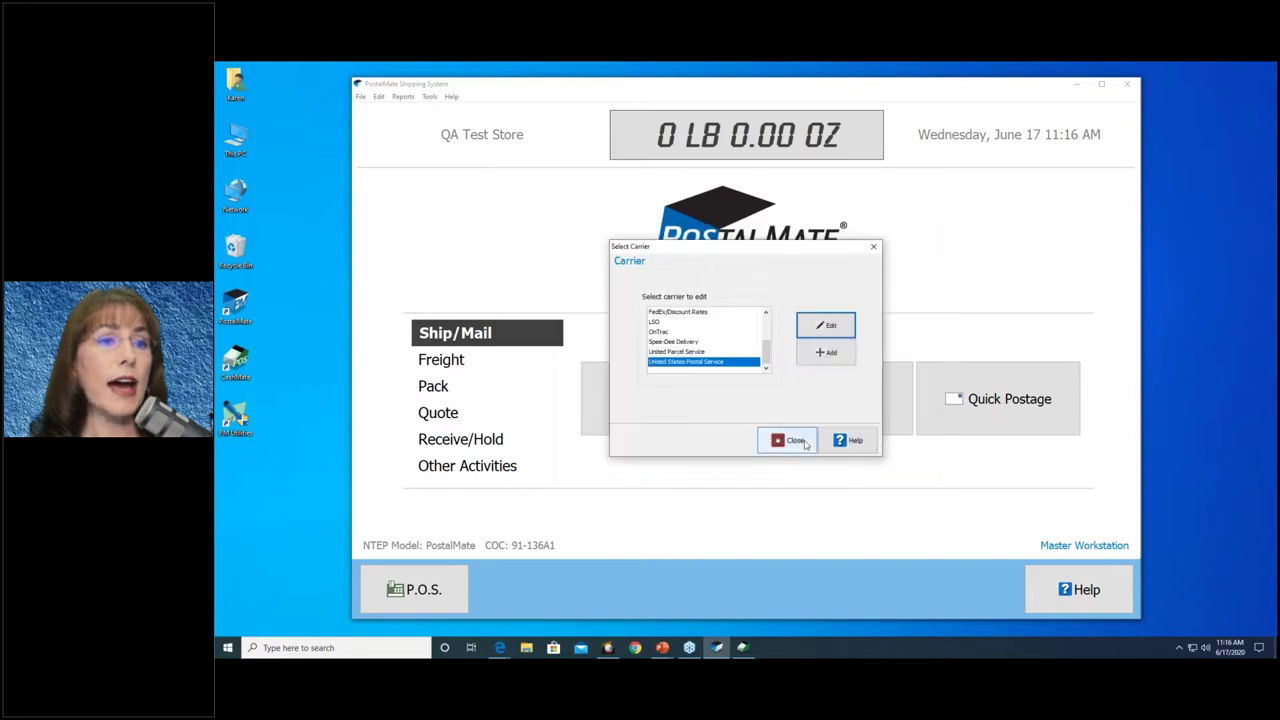
pyautogui.click(791, 440)
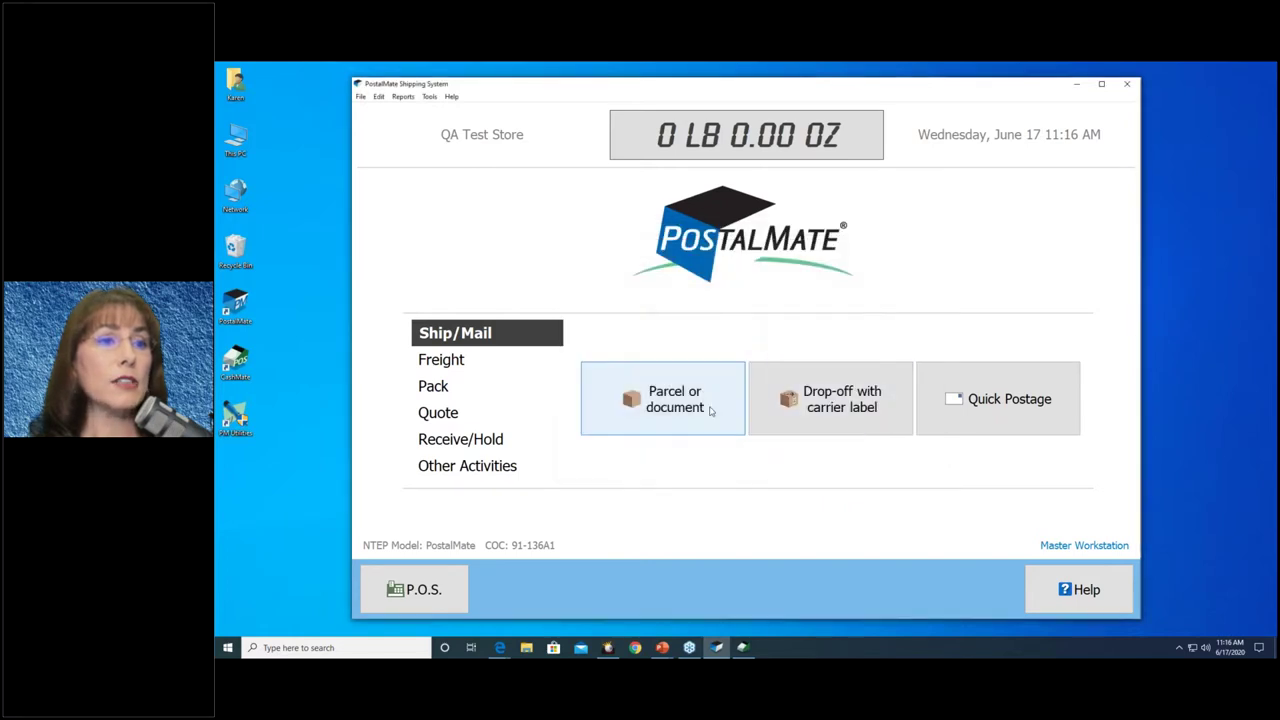
# Open the United States Postal Service shipping carrier record for editing
pyautogui.click(379, 97)
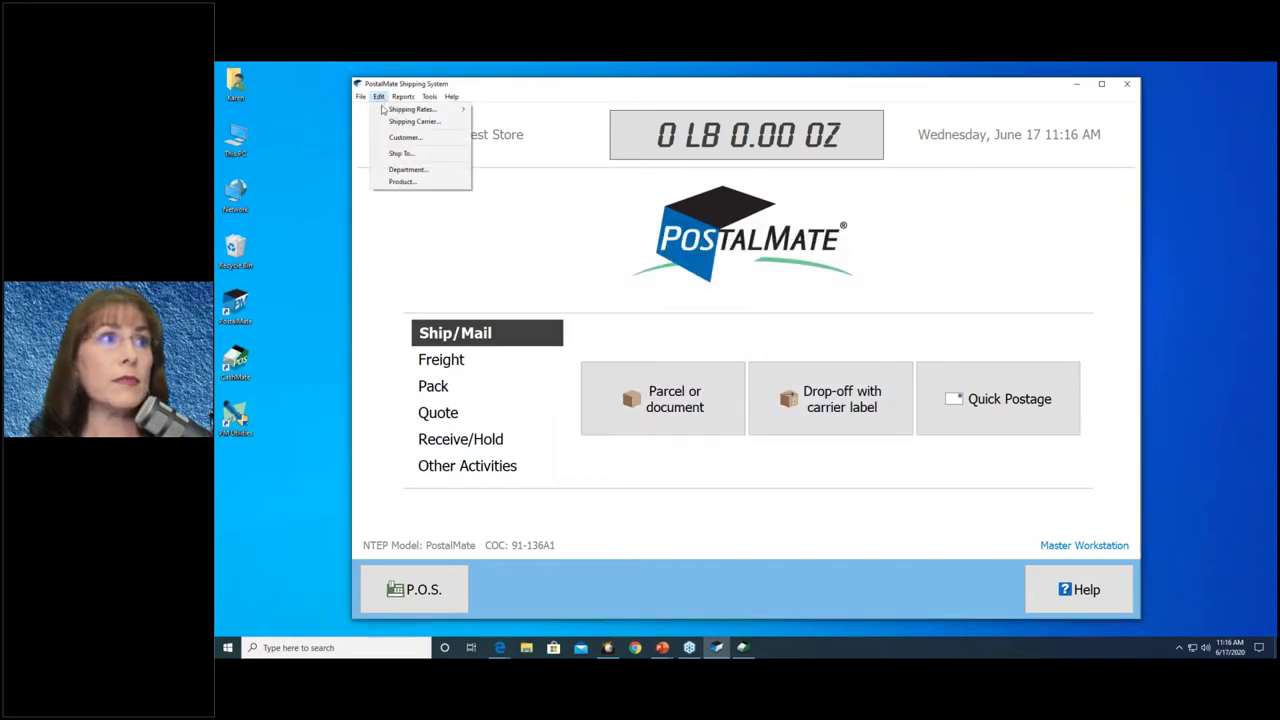
pyautogui.click(405, 120)
pyautogui.moveTo(767, 328); pyautogui.dragTo(772, 362)
pyautogui.click(679, 362)
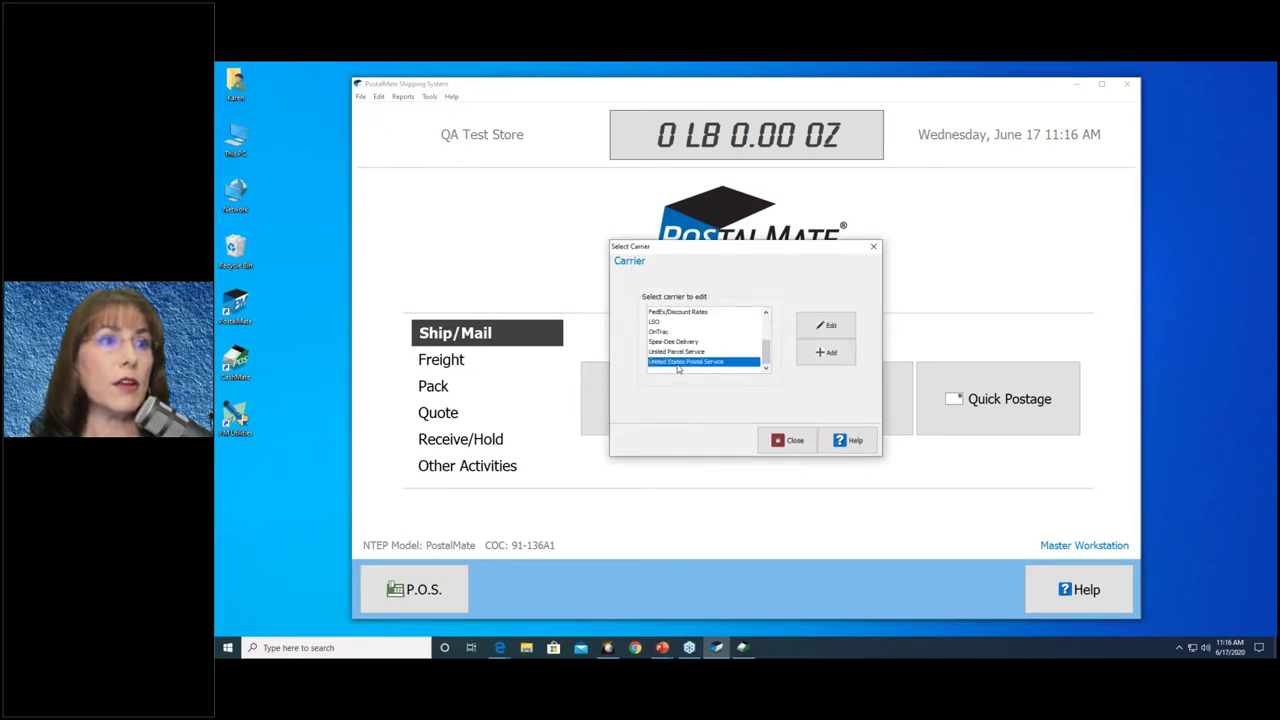
pyautogui.click(826, 325)
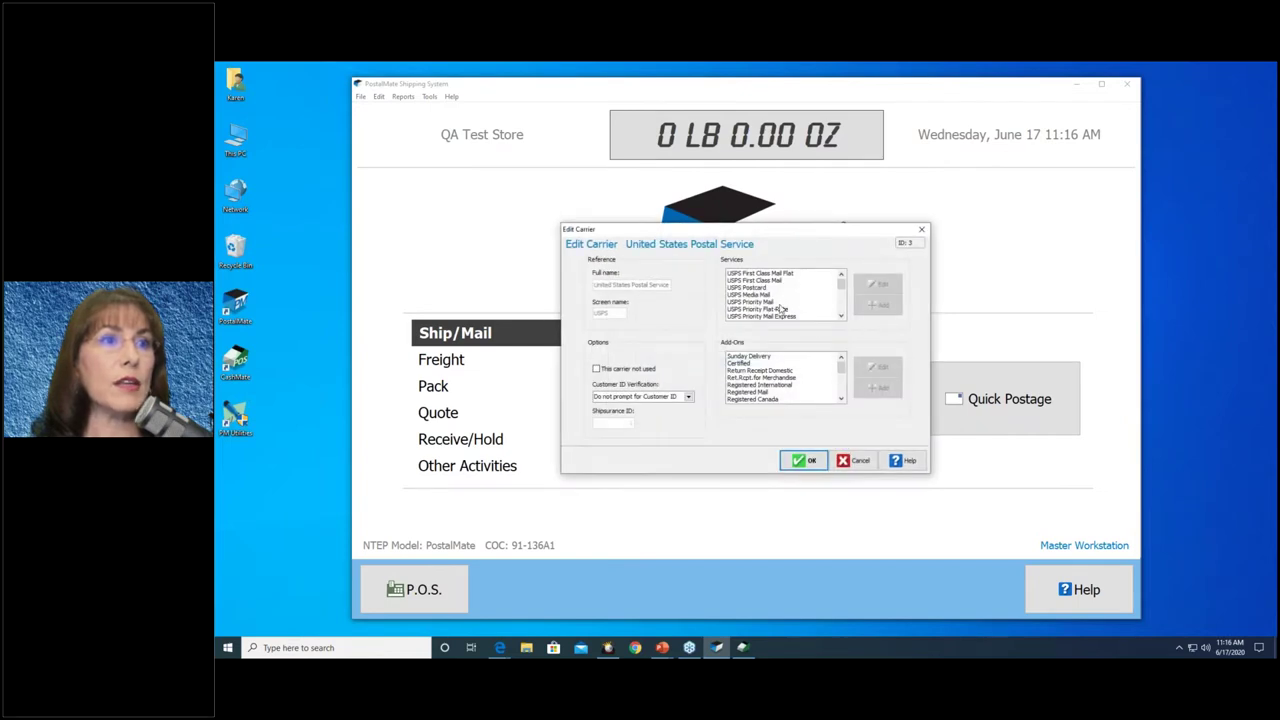
# Examine the arrival day and time display text of the USPS Media Mail service, and exit carrier editing without saving
pyautogui.click(758, 295)
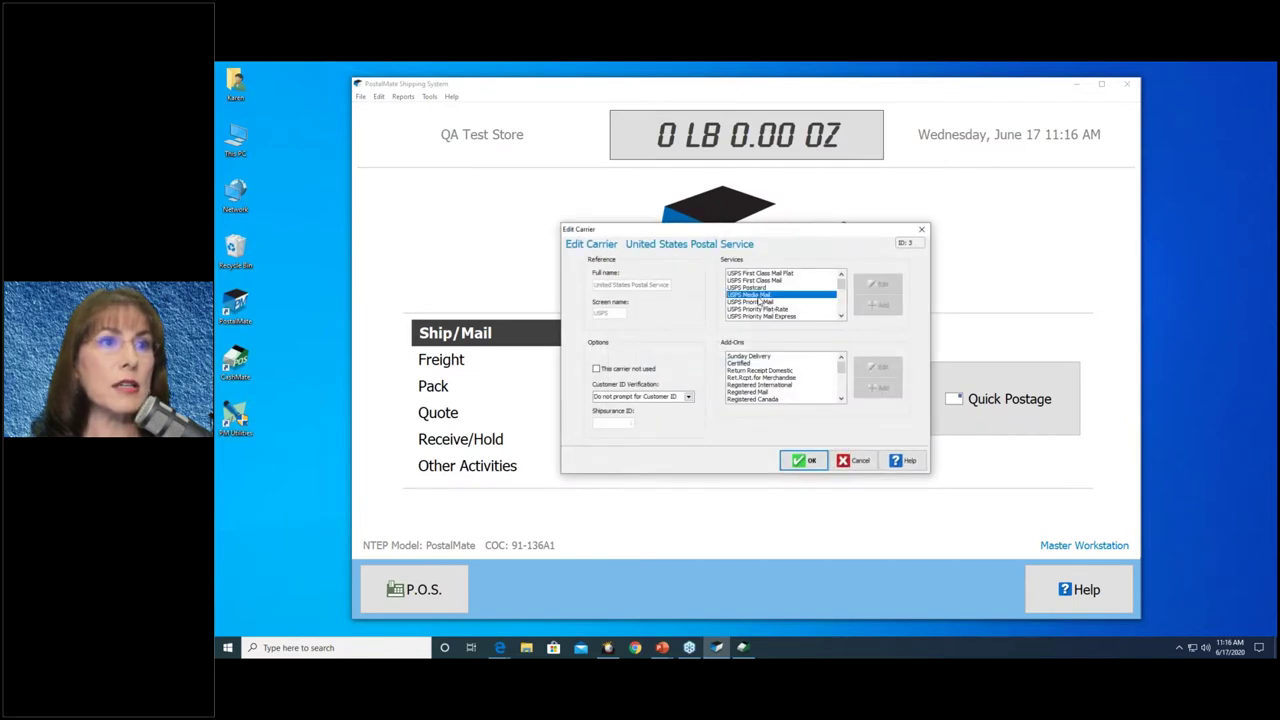
pyautogui.click(879, 285)
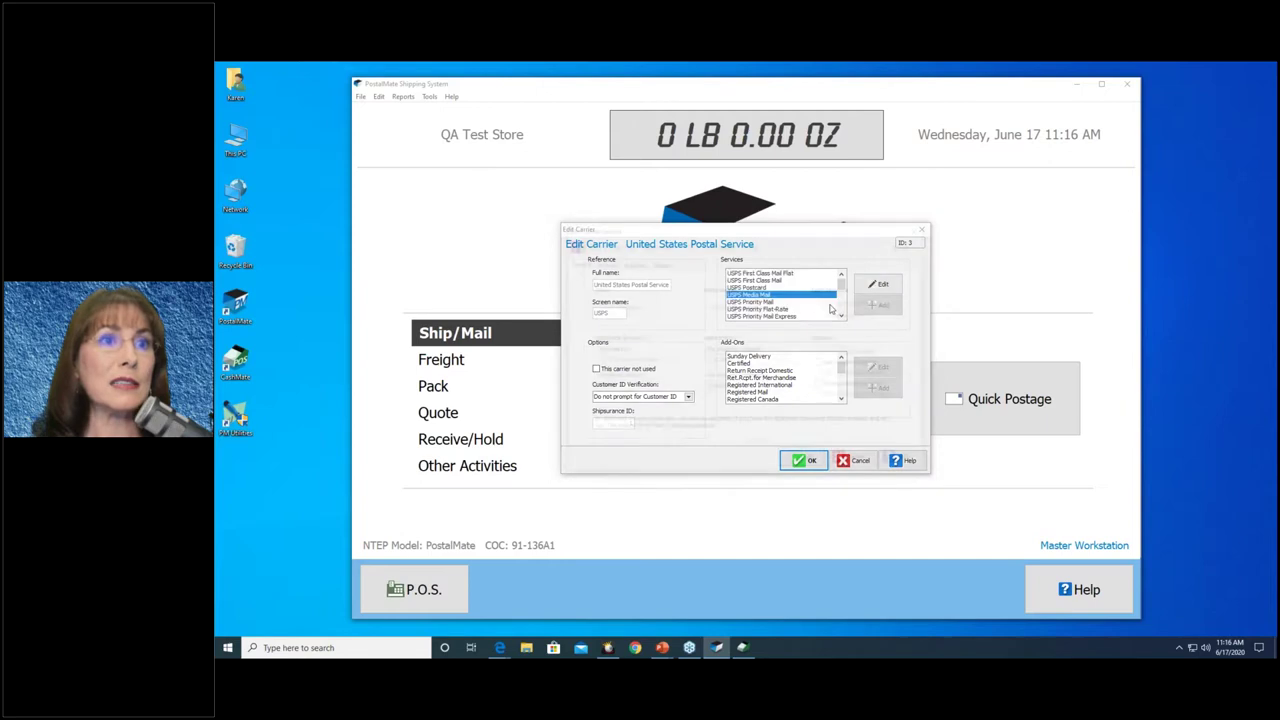
pyautogui.click(658, 262)
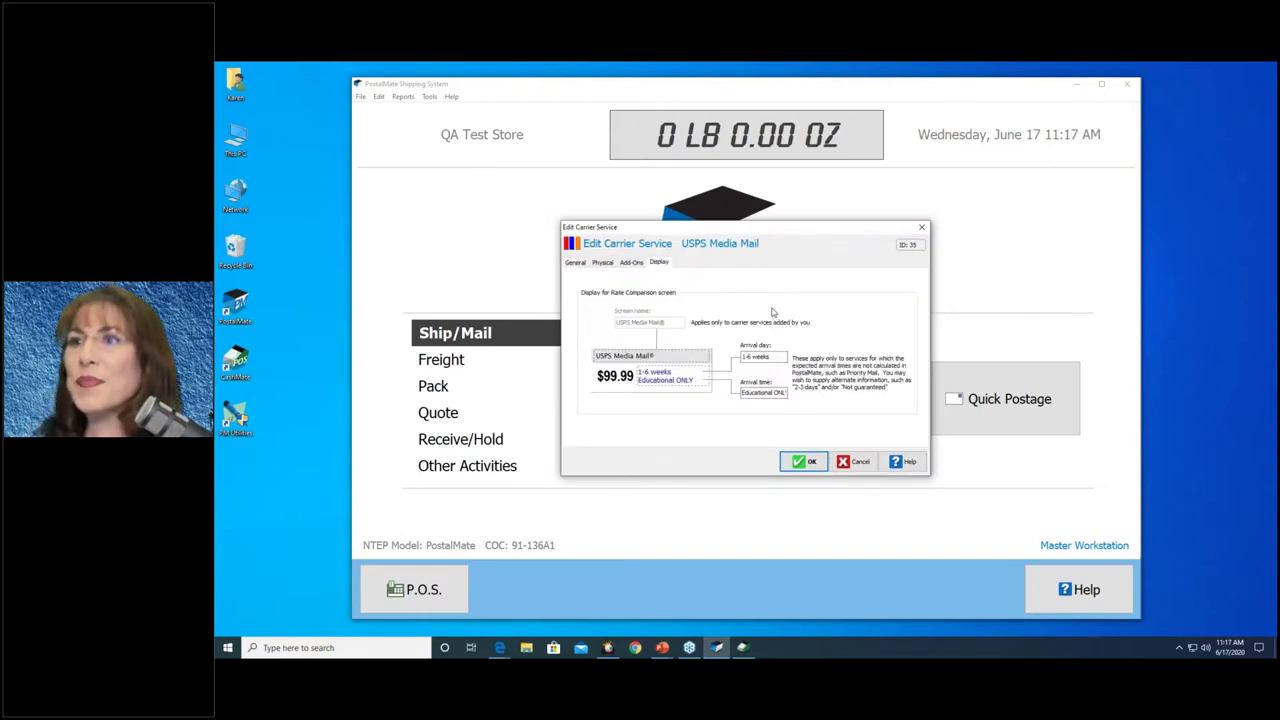
pyautogui.click(853, 461)
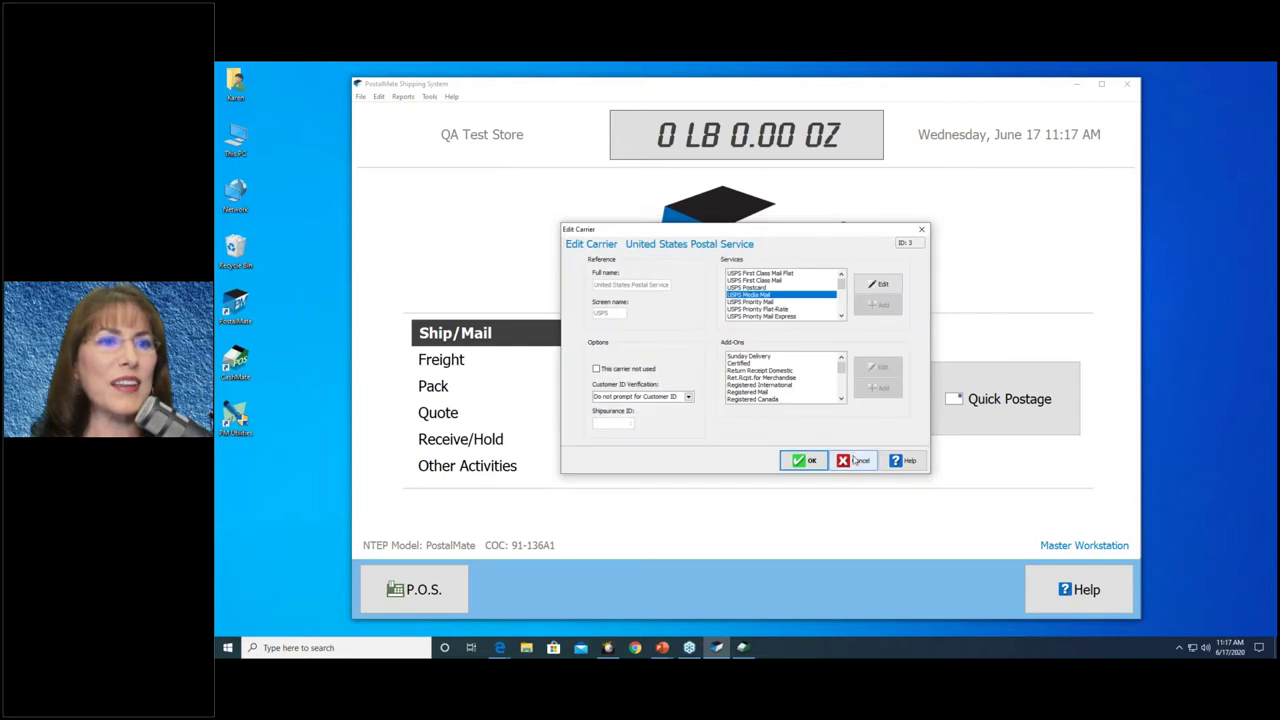
pyautogui.click(853, 461)
pyautogui.click(774, 442)
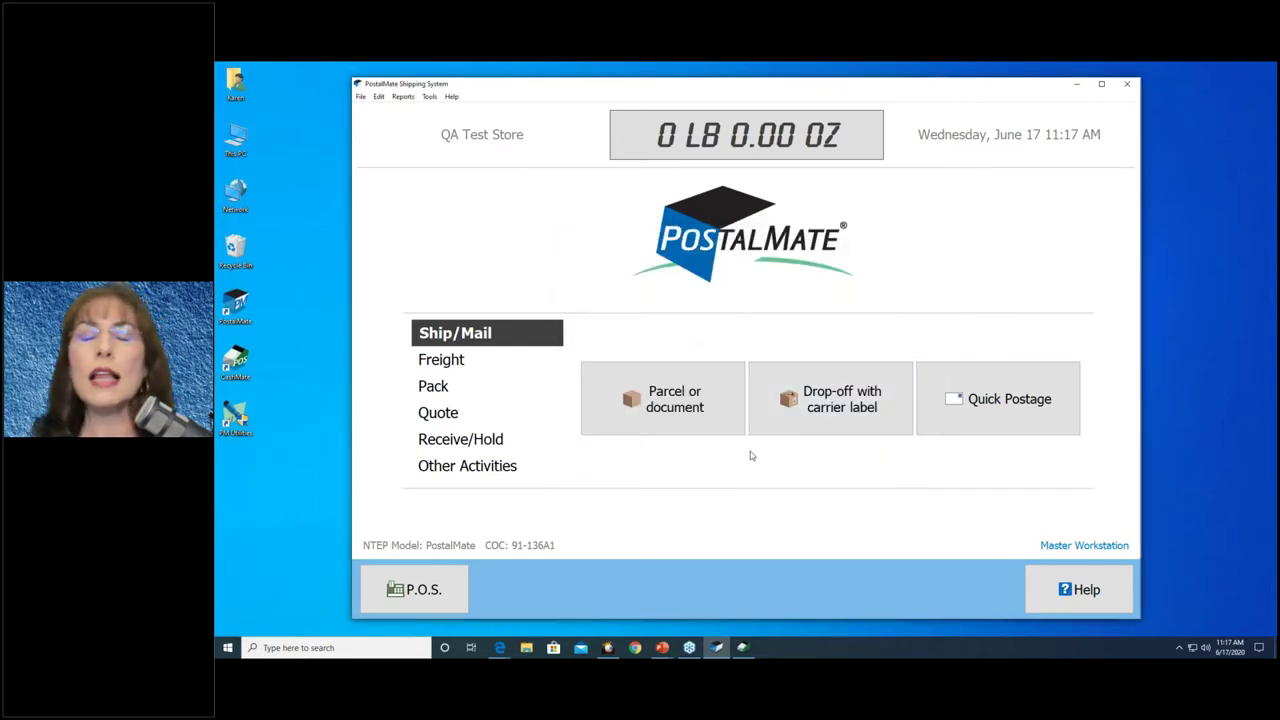
# Switch to the POS register, start closing the register day, and briefly view all tender types
pyautogui.click(441, 585)
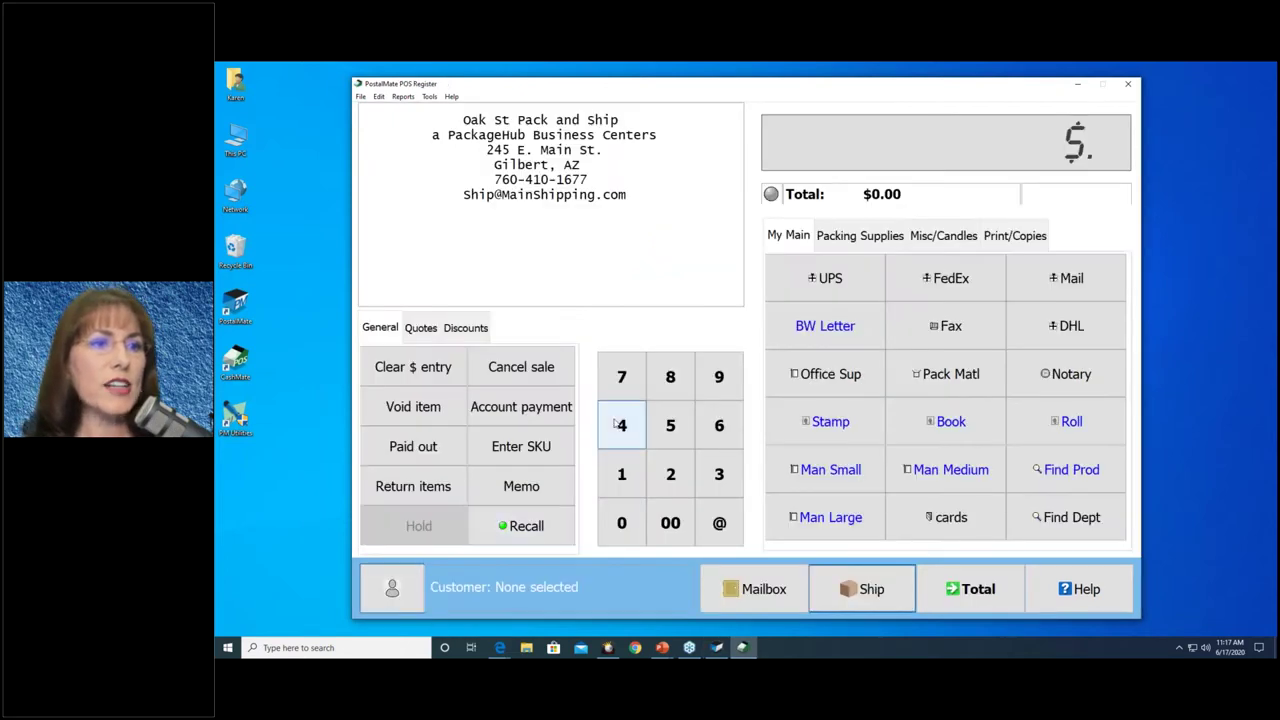
pyautogui.click(361, 97)
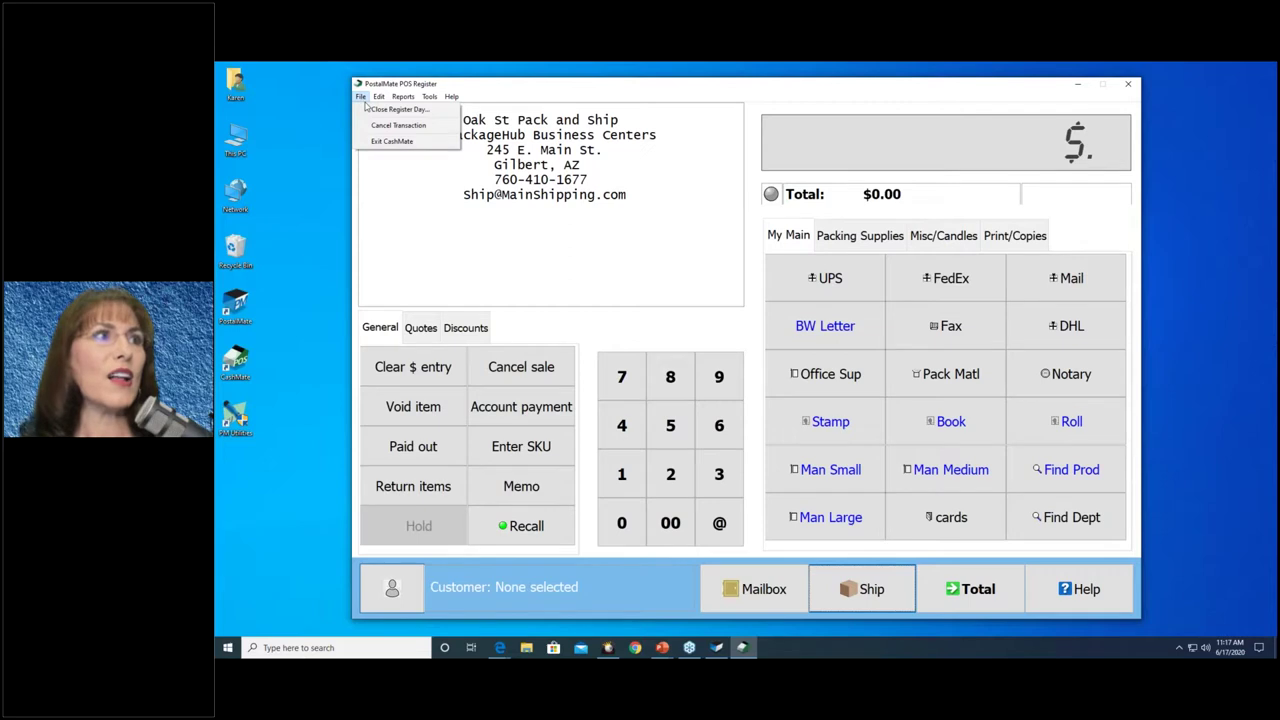
pyautogui.click(378, 124)
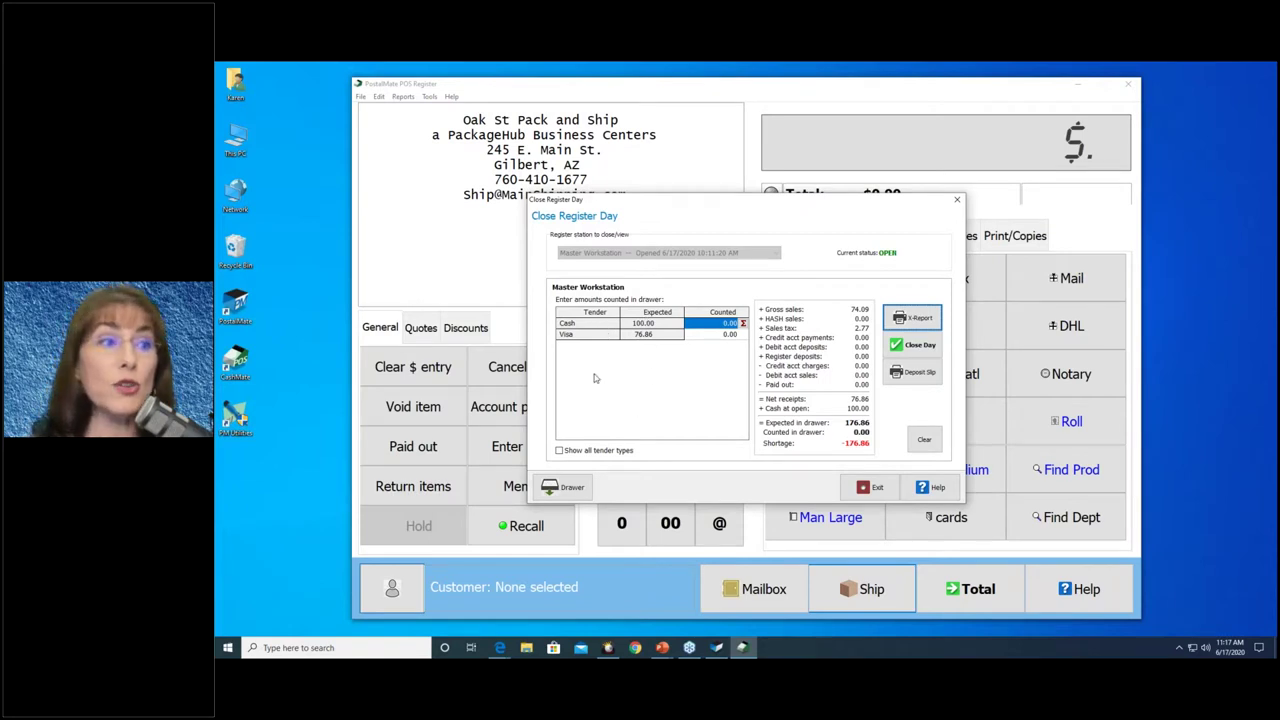
pyautogui.click(560, 451)
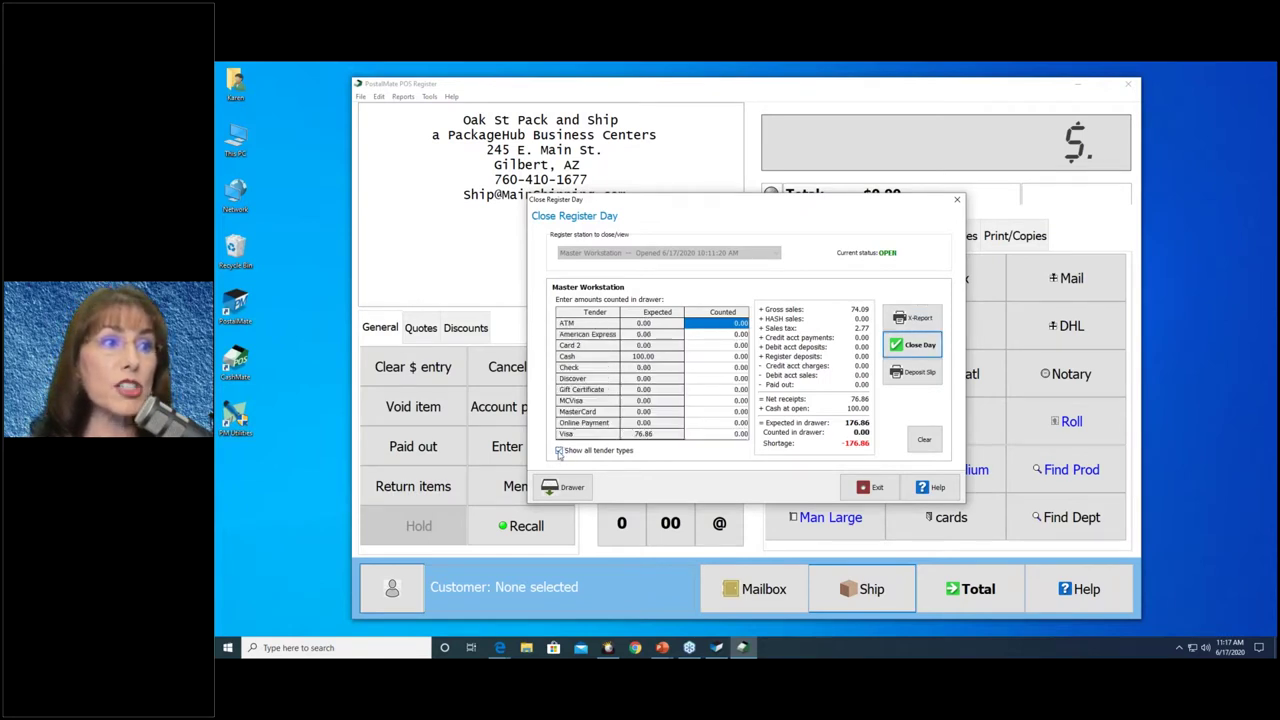
pyautogui.click(559, 451)
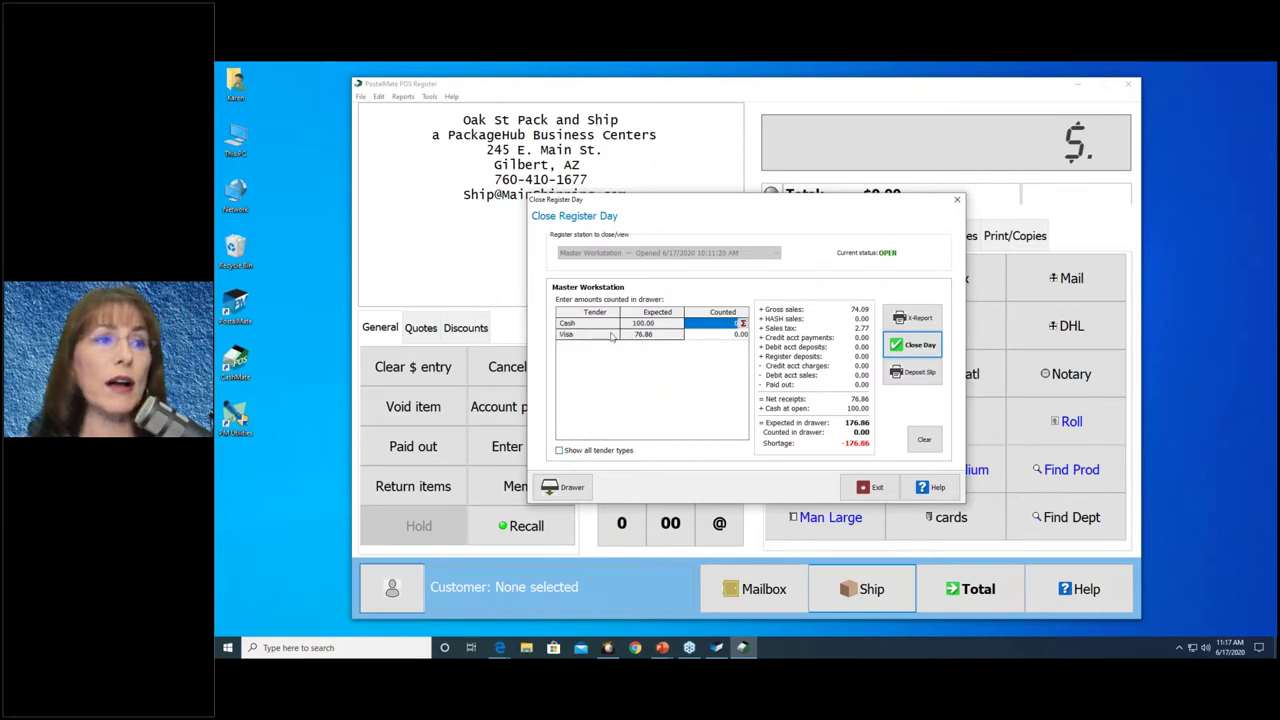
# View the currency count form for cash and enter 100.00 as the counted cash amount
pyautogui.click(742, 325)
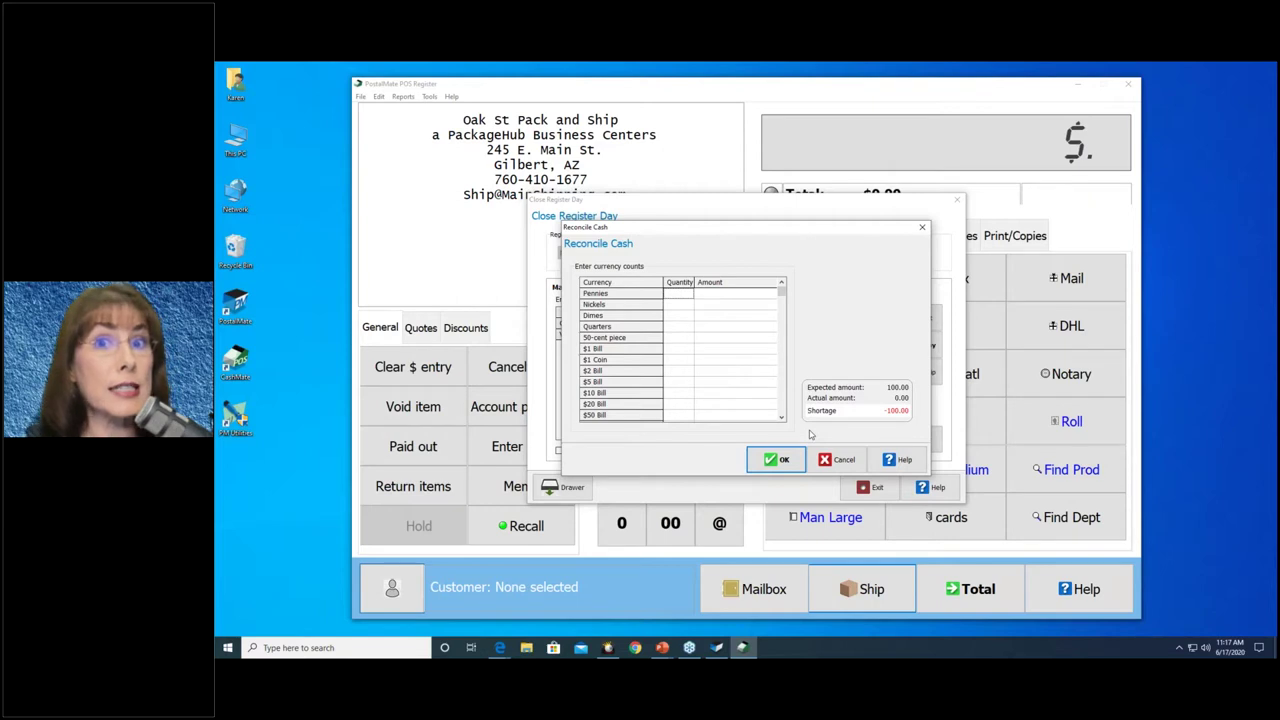
pyautogui.click(776, 459)
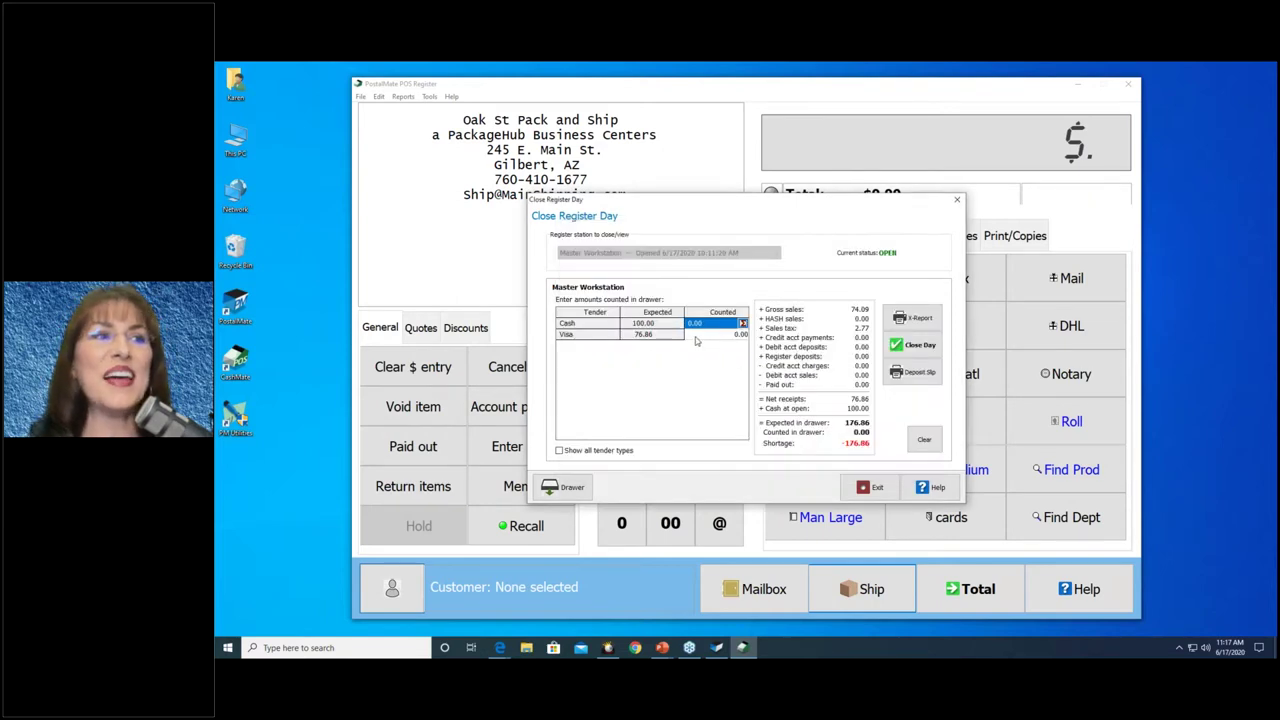
pyautogui.write('100.00')
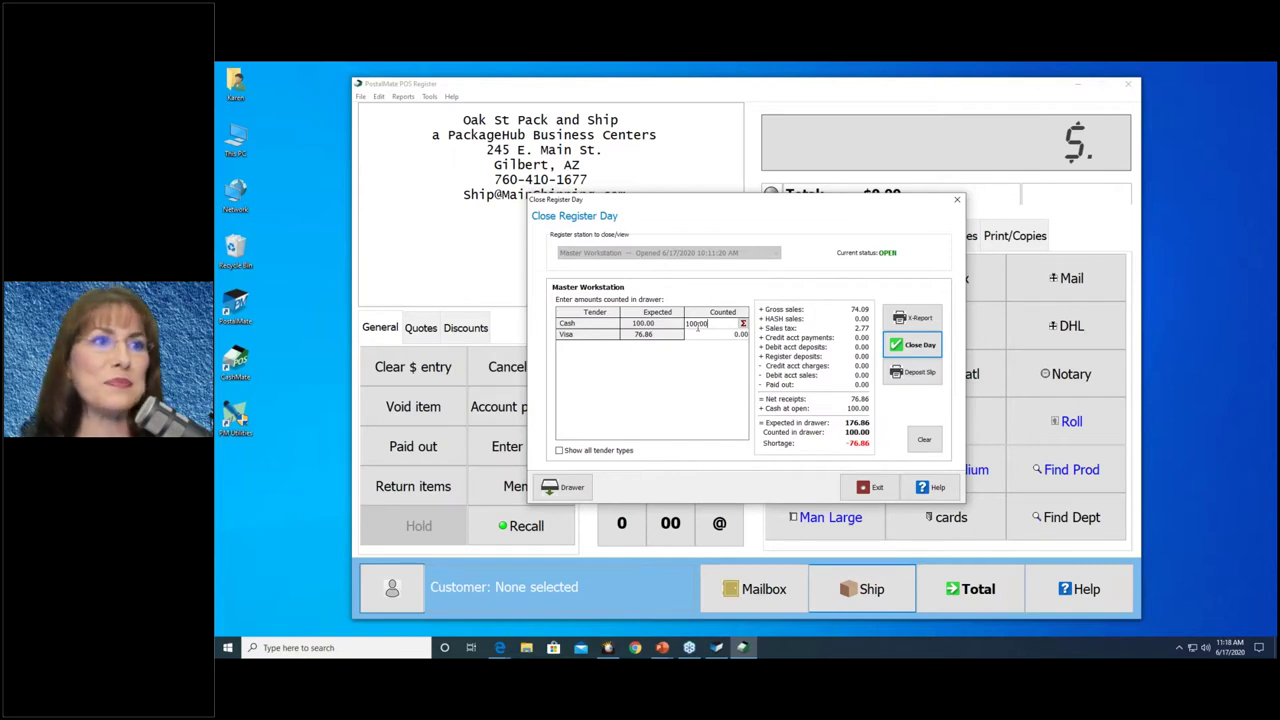
pyautogui.press('Tab')
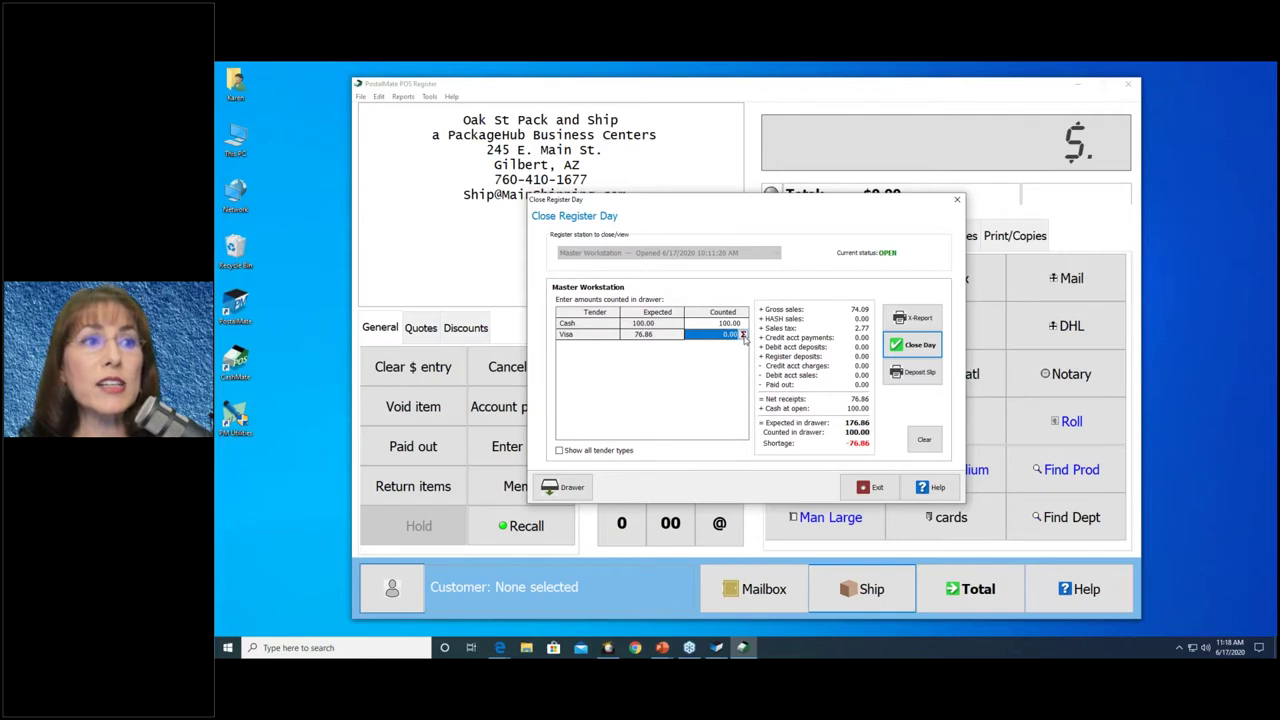
# Reconcile the Visa tender by marking the $61.86, $0.03 and $14.97 transactions as counted
pyautogui.click(743, 338)
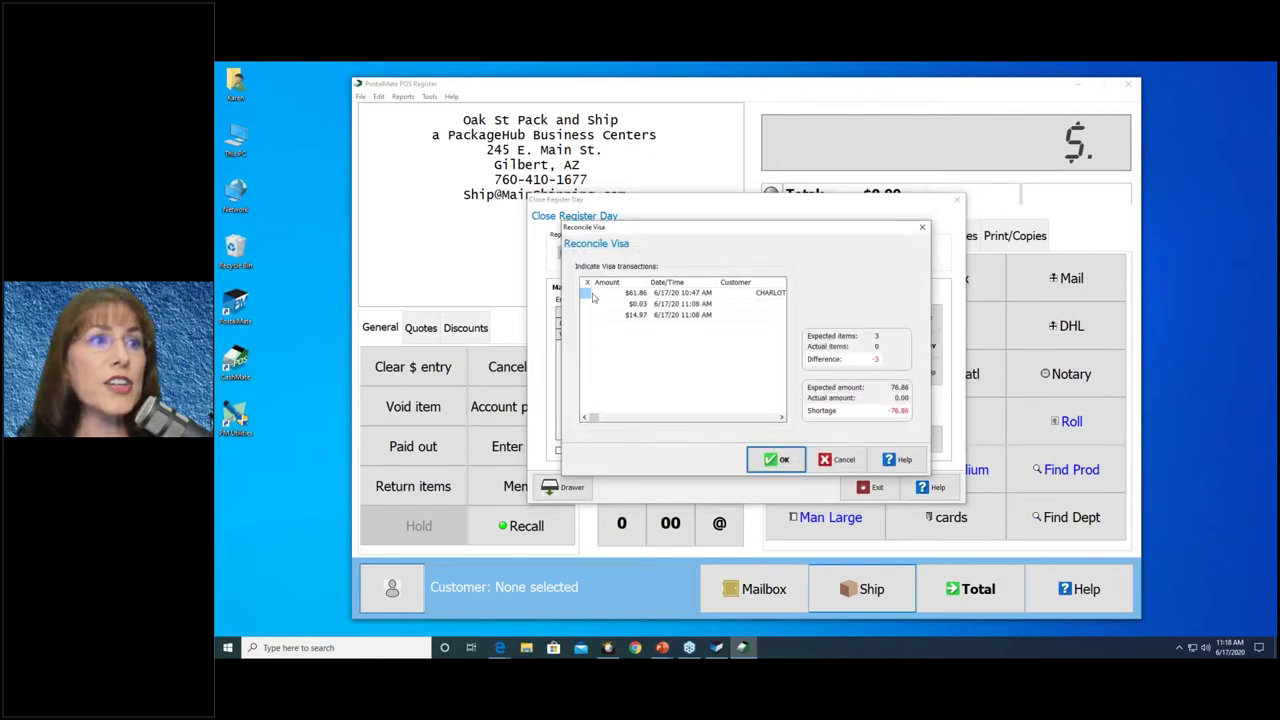
pyautogui.click(587, 304)
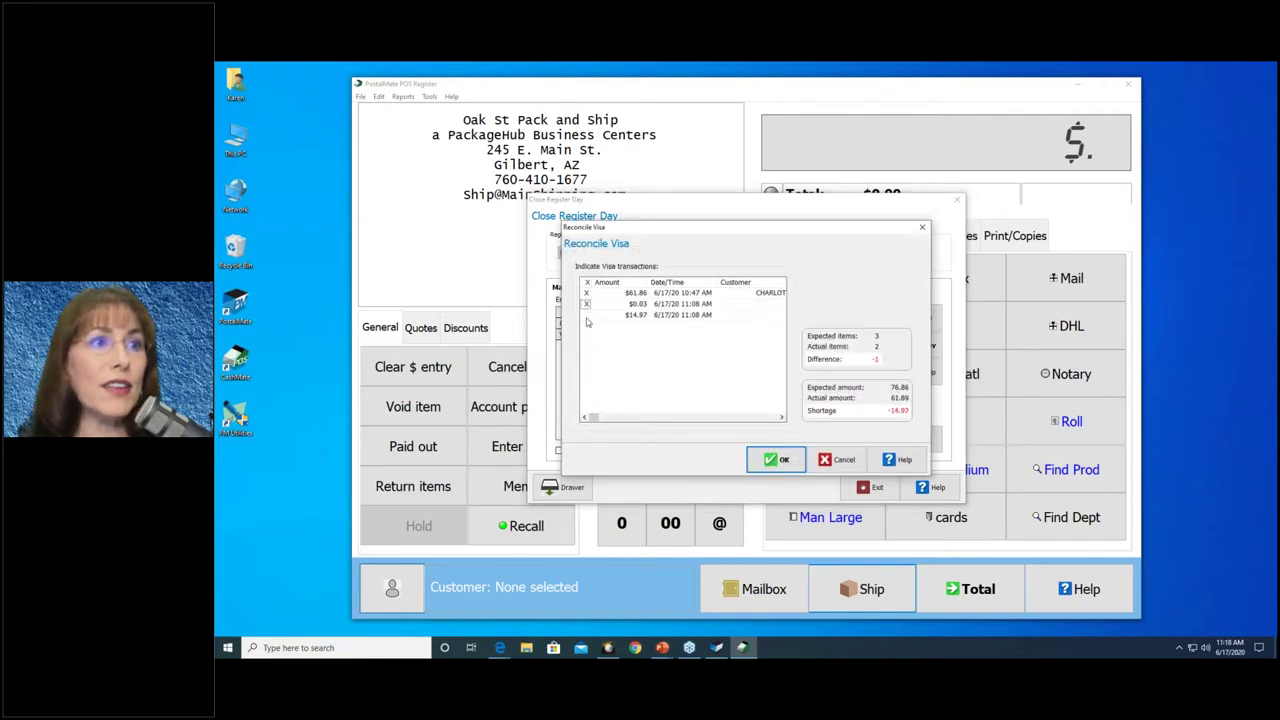
pyautogui.click(588, 317)
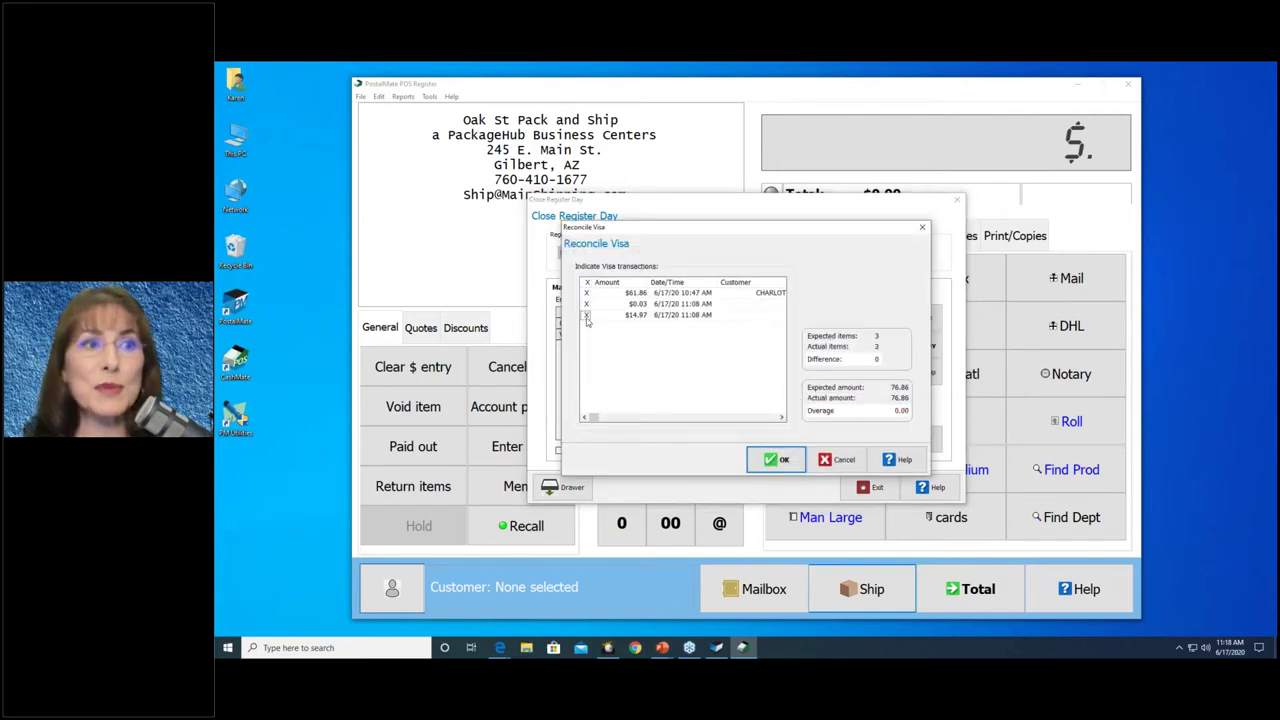
pyautogui.click(762, 460)
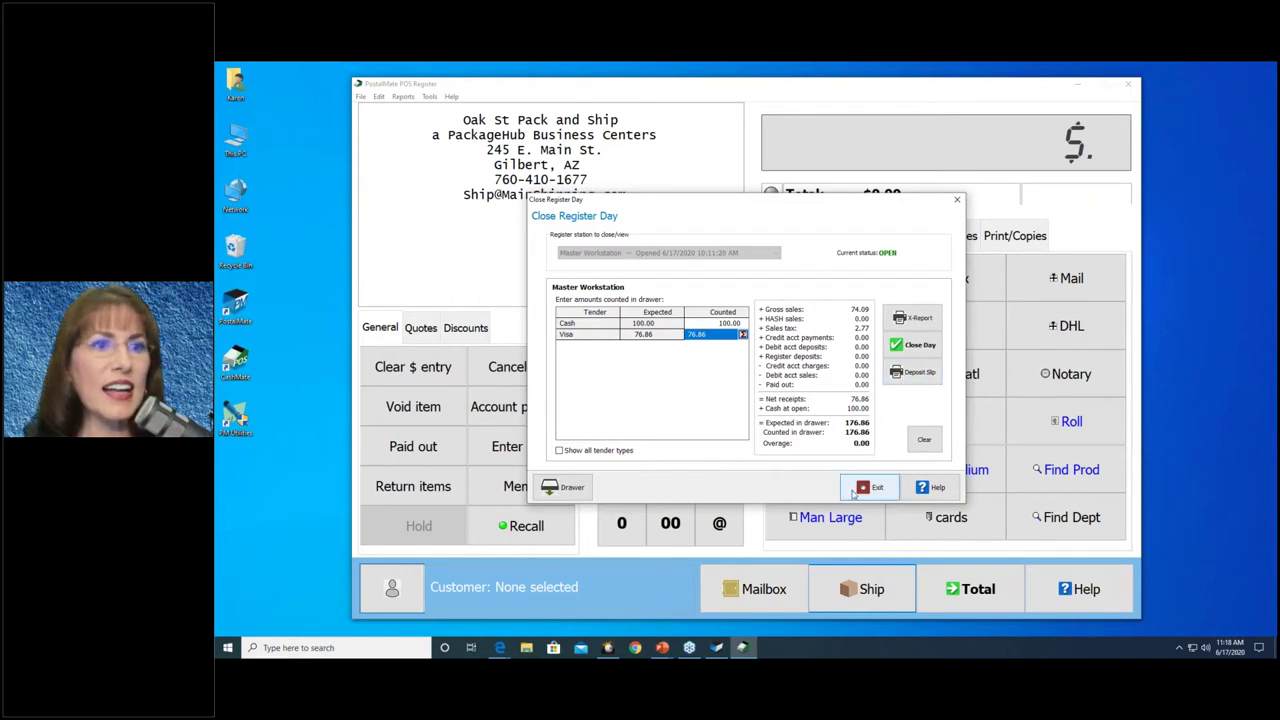
# Close the register day with the X-Report printed, and exit the POS register
pyautogui.click(912, 344)
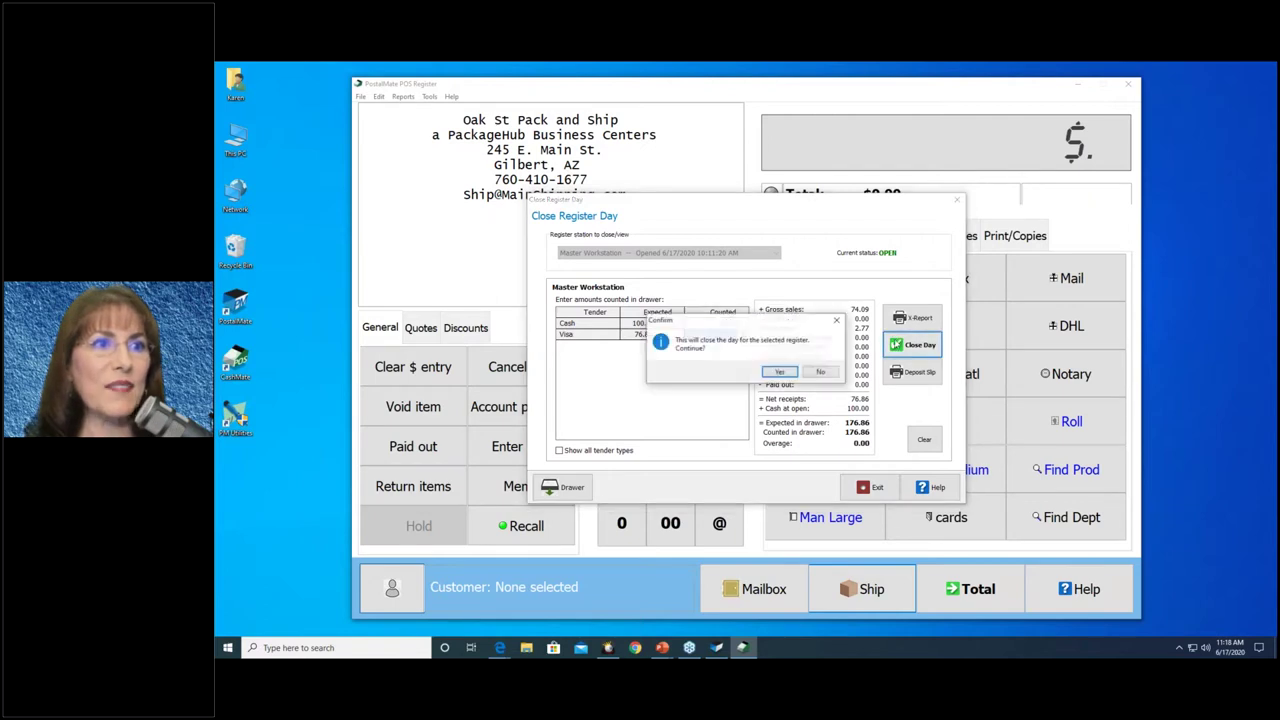
pyautogui.click(780, 372)
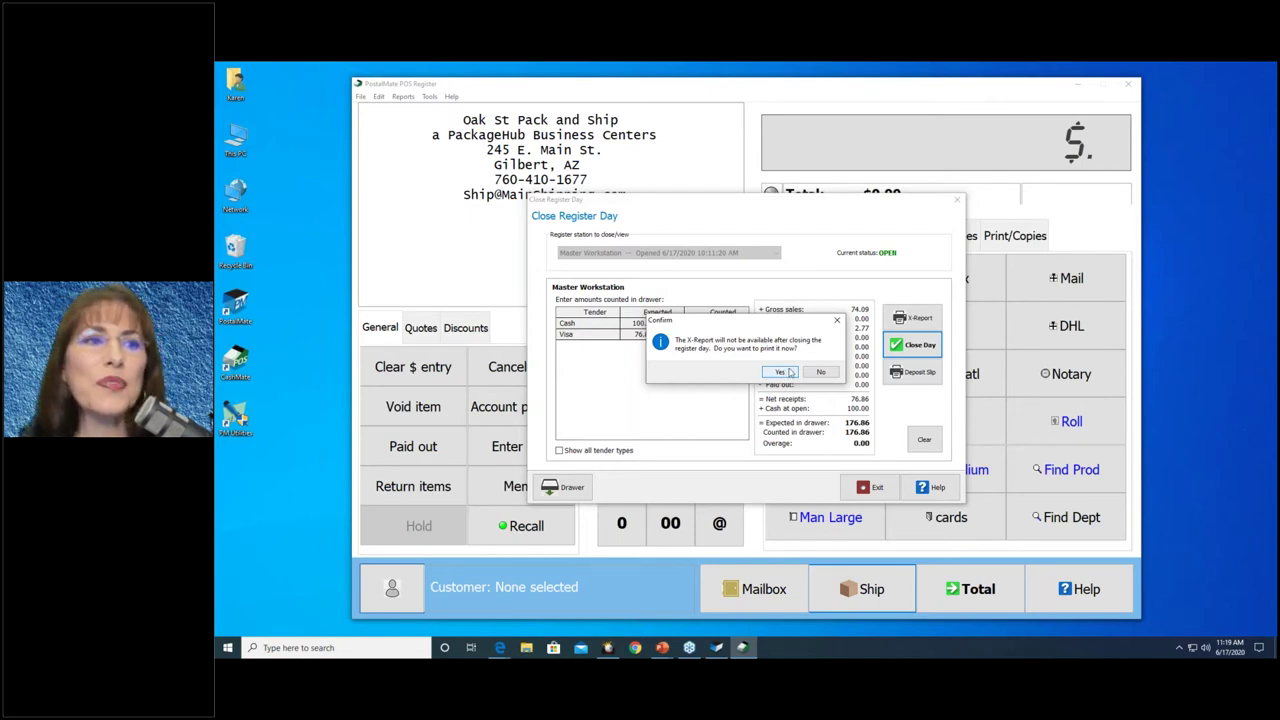
pyautogui.click(783, 372)
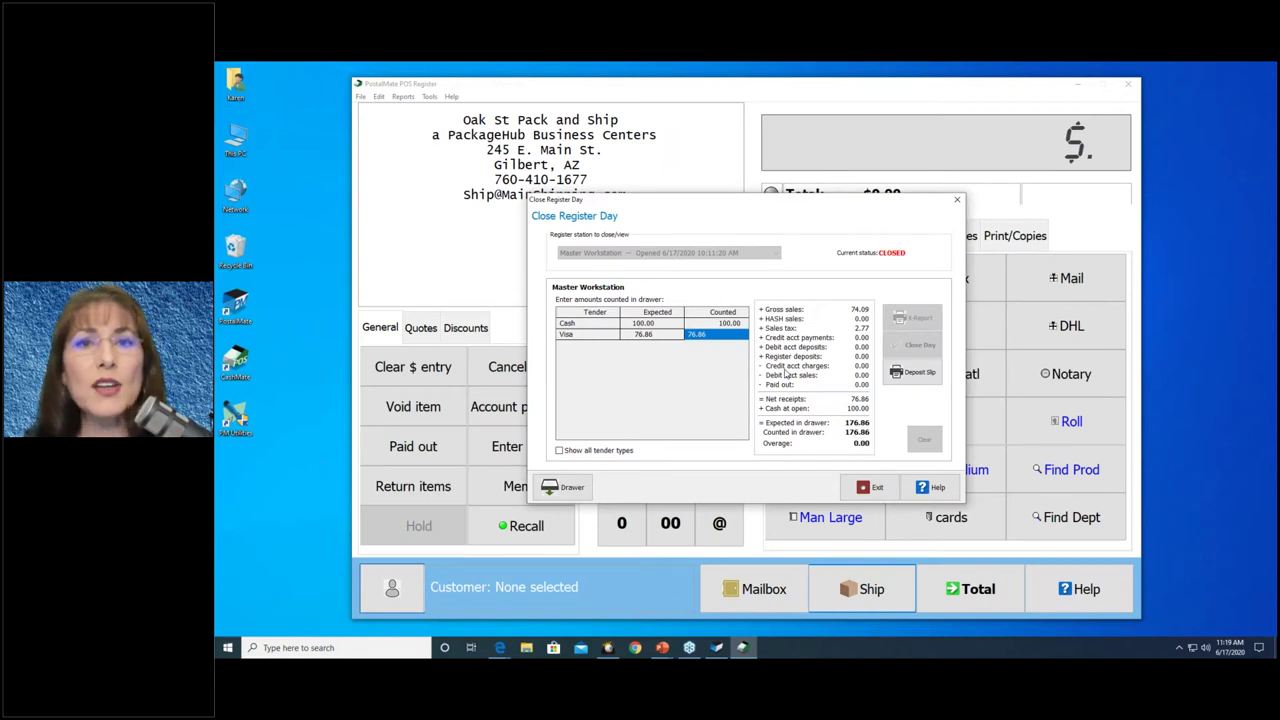
pyautogui.click(870, 487)
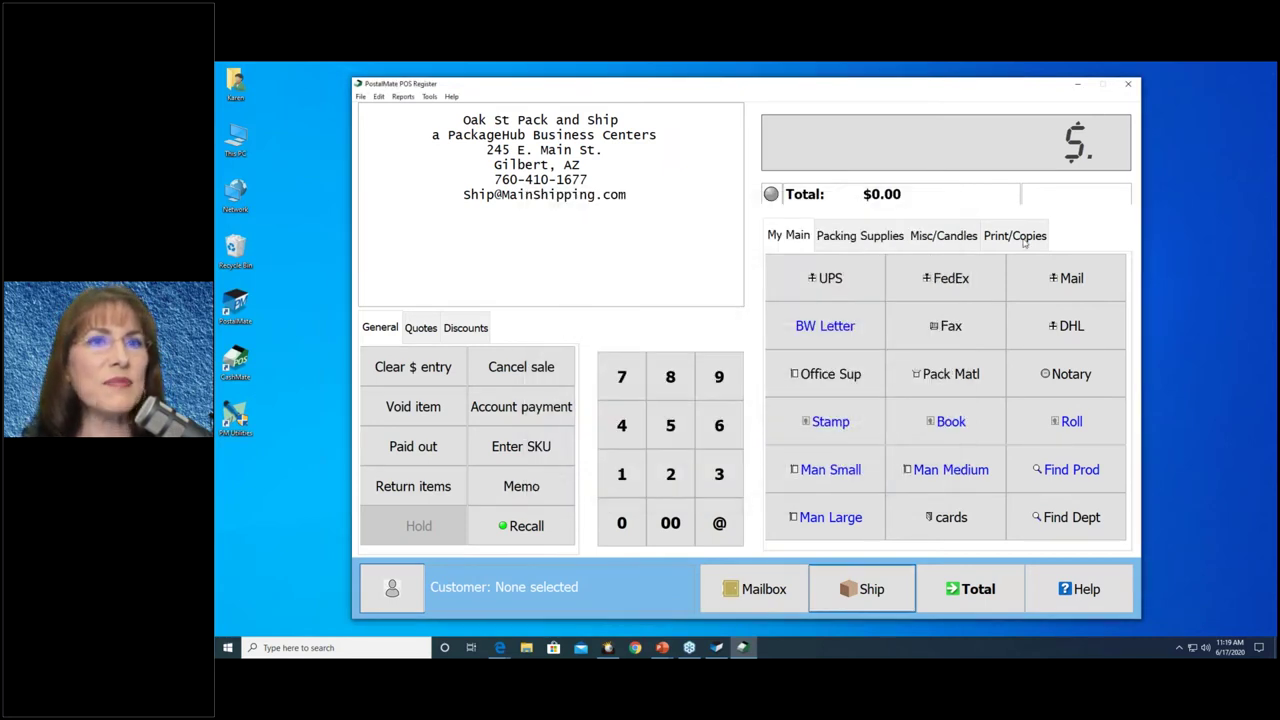
pyautogui.click(1128, 84)
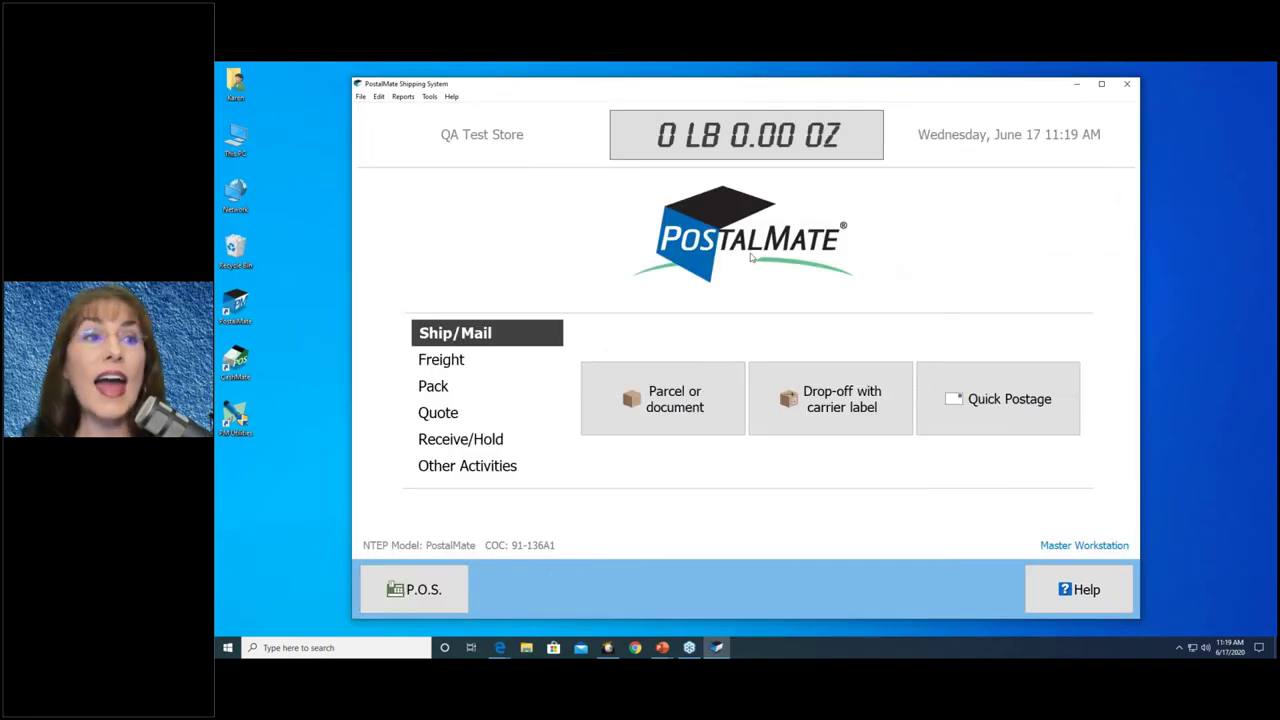